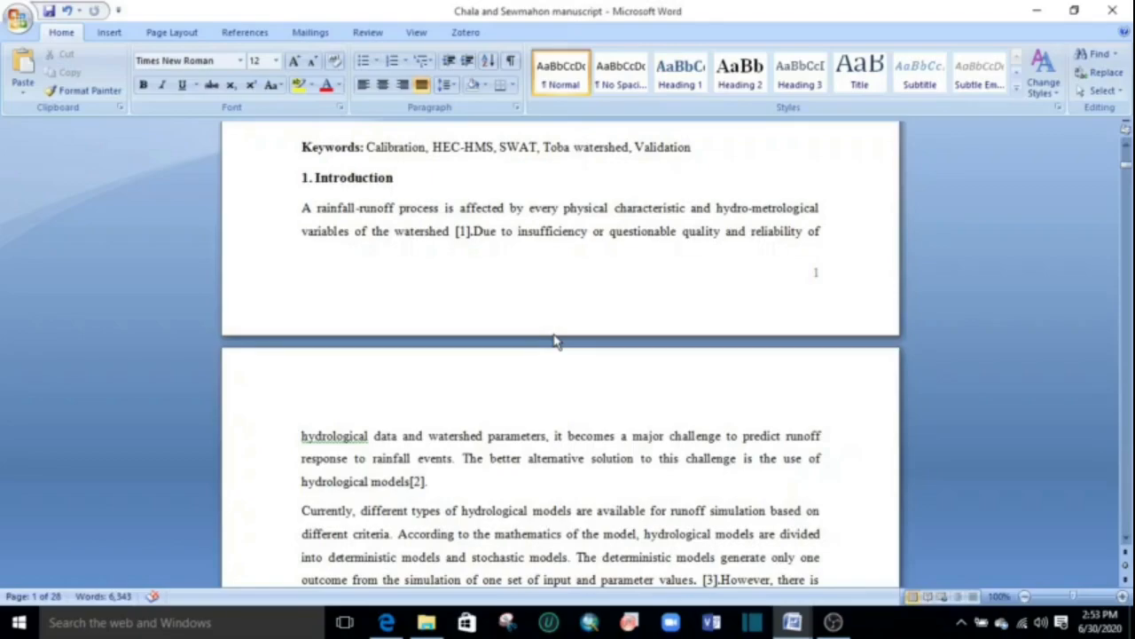
Switch to the water-10-00273.pdf article in Edge and follow the Introduction's in-text citation to reference 2.
{"action": "mouse_move", "coordinate": [386, 620]}
{"action": "left_click", "coordinate": [387, 600]}
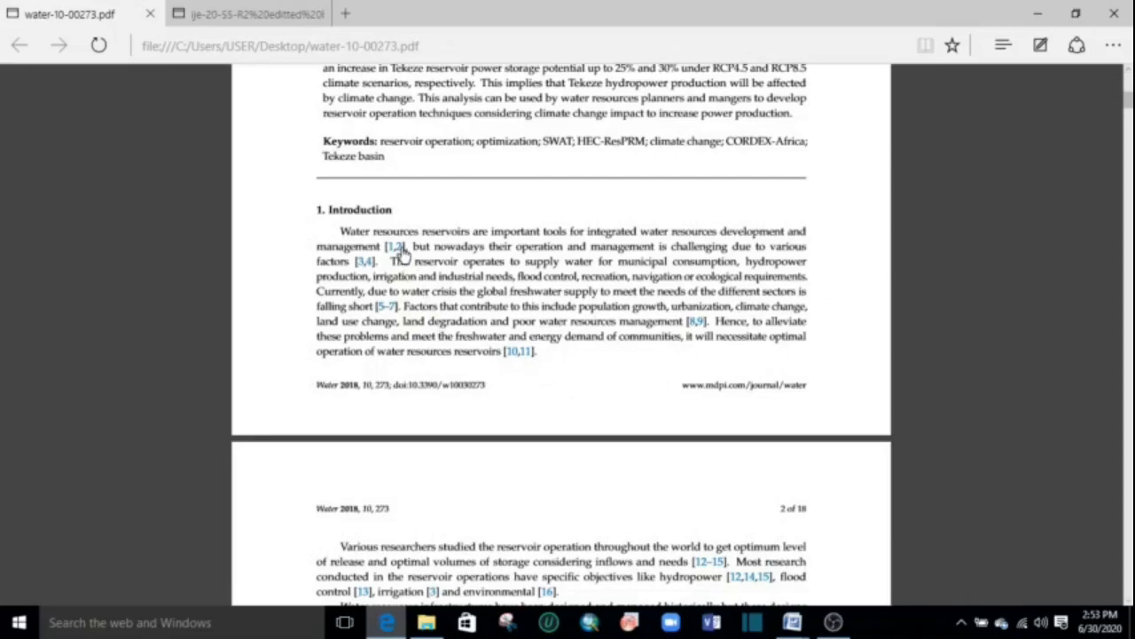
{"action": "left_click", "coordinate": [397, 247]}
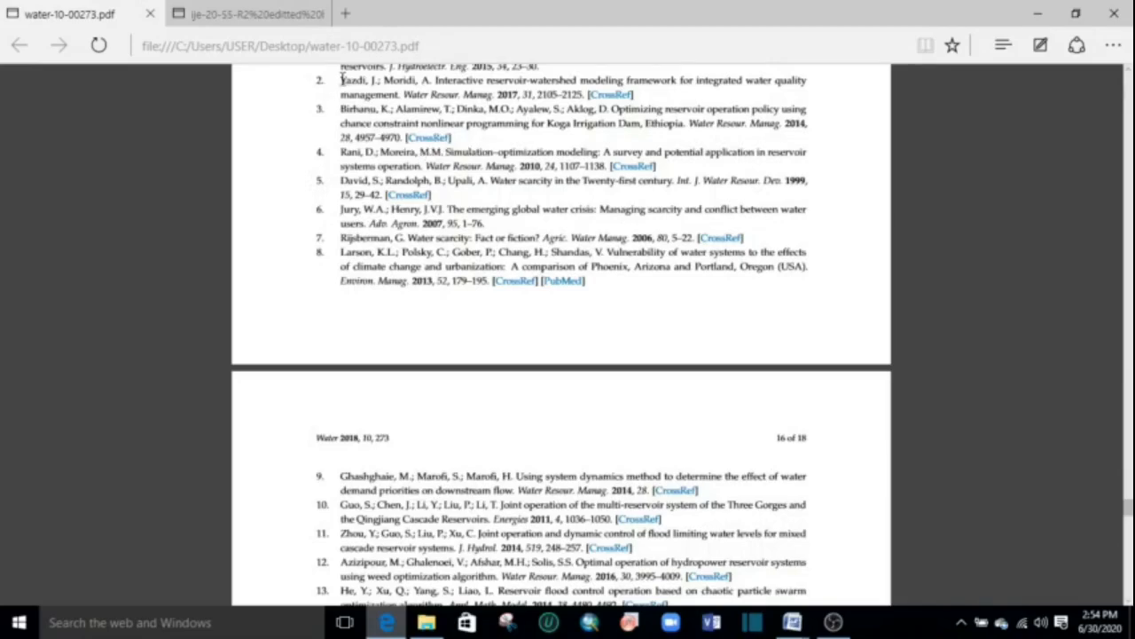
{"action": "scroll", "coordinate": [355, 81], "scroll_direction": "up", "scroll_amount": 3}
{"action": "left_click_drag", "start_coordinate": [342, 81], "coordinate": [404, 88]}
{"action": "left_click", "coordinate": [412, 281]}
Follow in-text citation 53 from the CORDEX-Africa section to its reference entry and open that entry's CrossRef link.
{"action": "scroll", "coordinate": [887, 429], "scroll_direction": "up", "scroll_amount": 2}
{"action": "scroll", "coordinate": [884, 429], "scroll_direction": "up", "scroll_amount": 2}
{"action": "left_click_drag", "start_coordinate": [1126, 493], "coordinate": [1126, 191]}
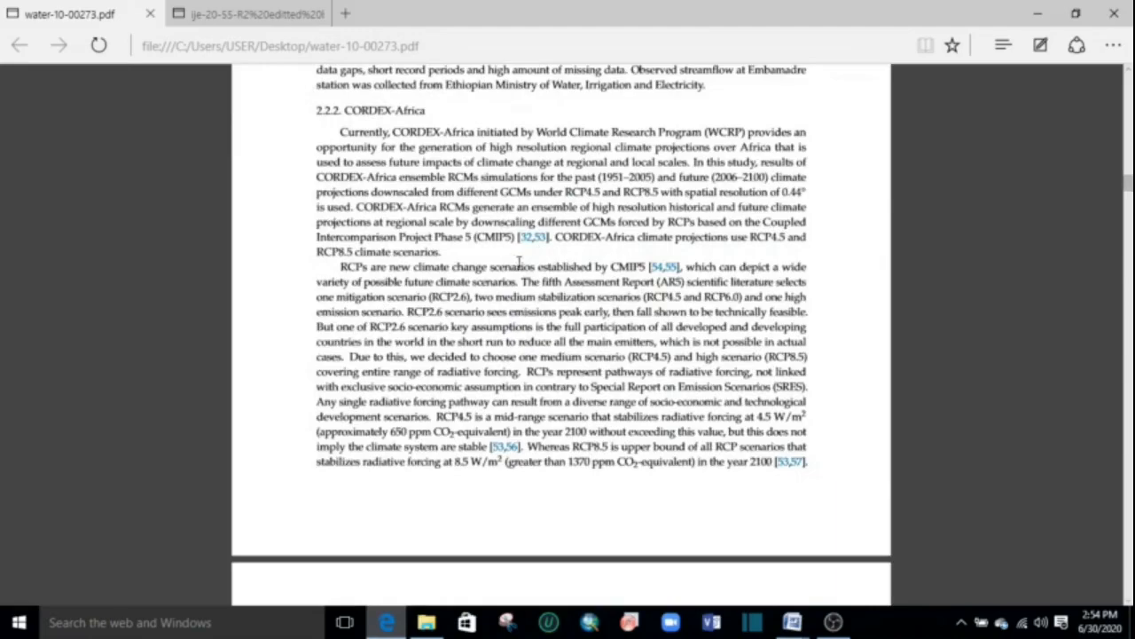
{"action": "scroll", "coordinate": [544, 245], "scroll_direction": "down", "scroll_amount": 5}
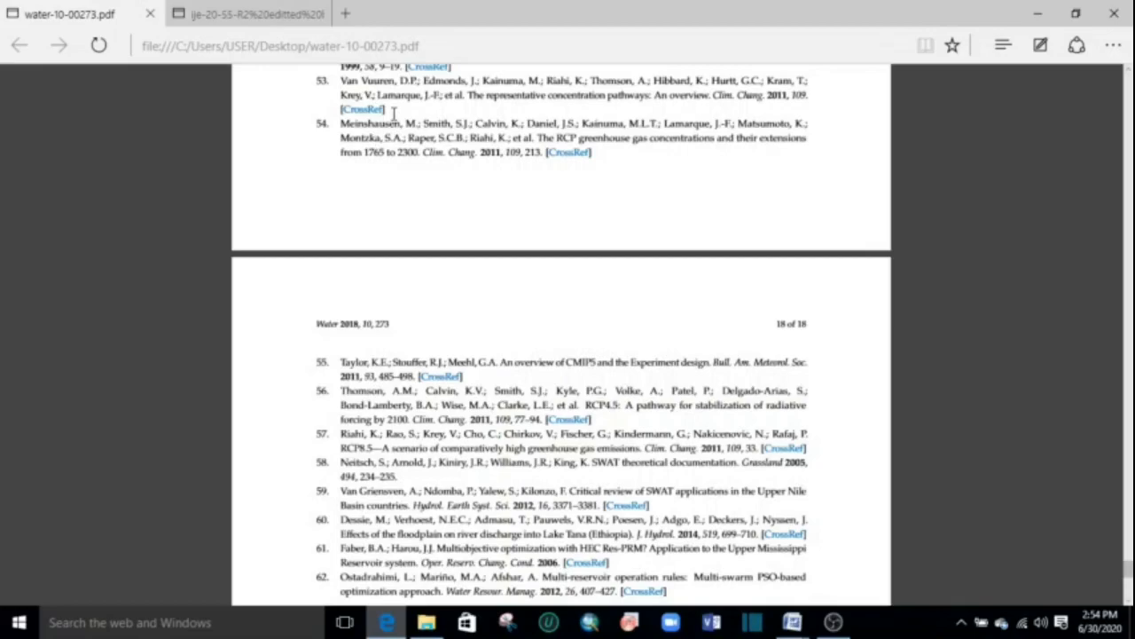
{"action": "left_click_drag", "start_coordinate": [385, 110], "coordinate": [317, 79]}
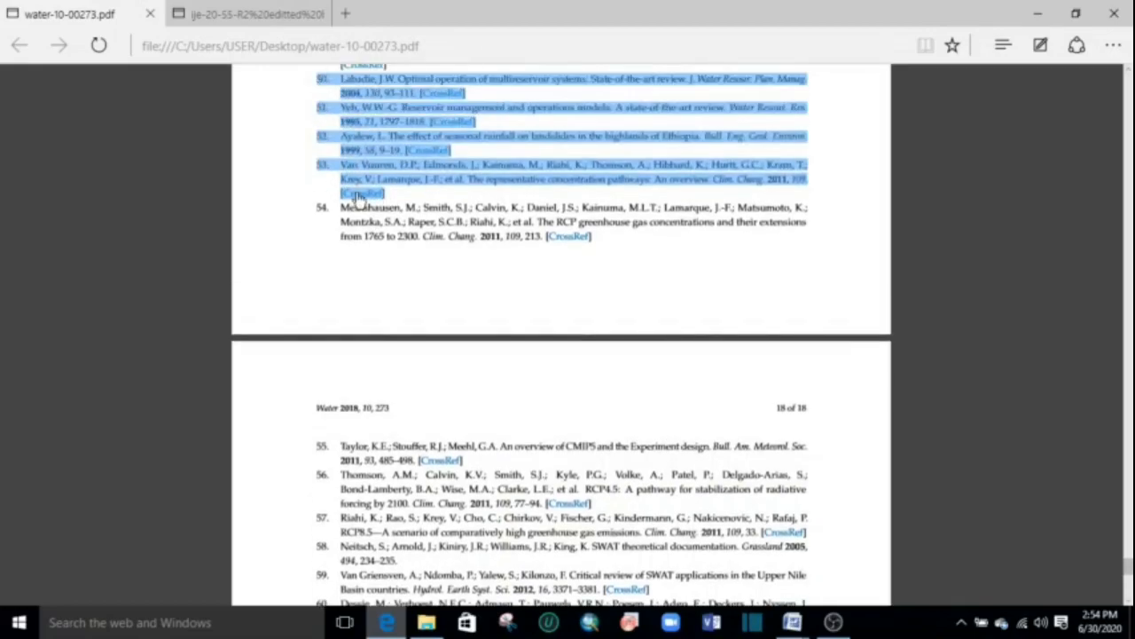
{"action": "left_click", "coordinate": [351, 192]}
{"action": "left_click", "coordinate": [411, 205]}
Return to section 3.4.3 of the article and follow the linked Figure 9 mention to the figure.
{"action": "scroll", "coordinate": [568, 324], "scroll_direction": "up", "scroll_amount": 3}
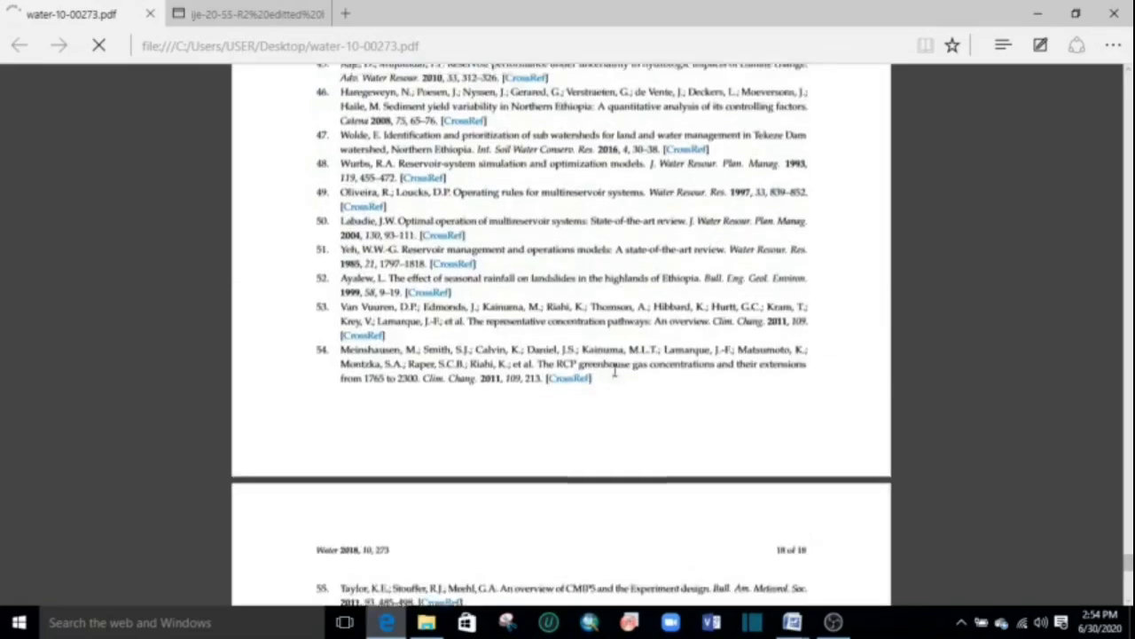
{"action": "scroll", "coordinate": [1114, 555], "scroll_direction": "up", "scroll_amount": 10}
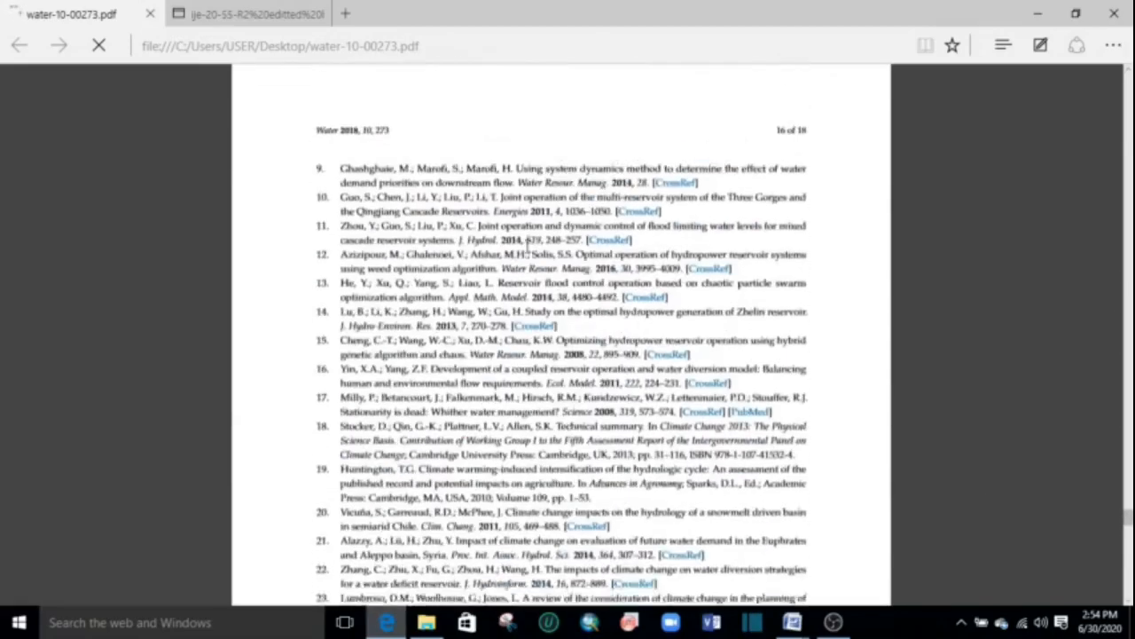
{"action": "scroll", "coordinate": [567, 327], "scroll_direction": "up", "scroll_amount": 15}
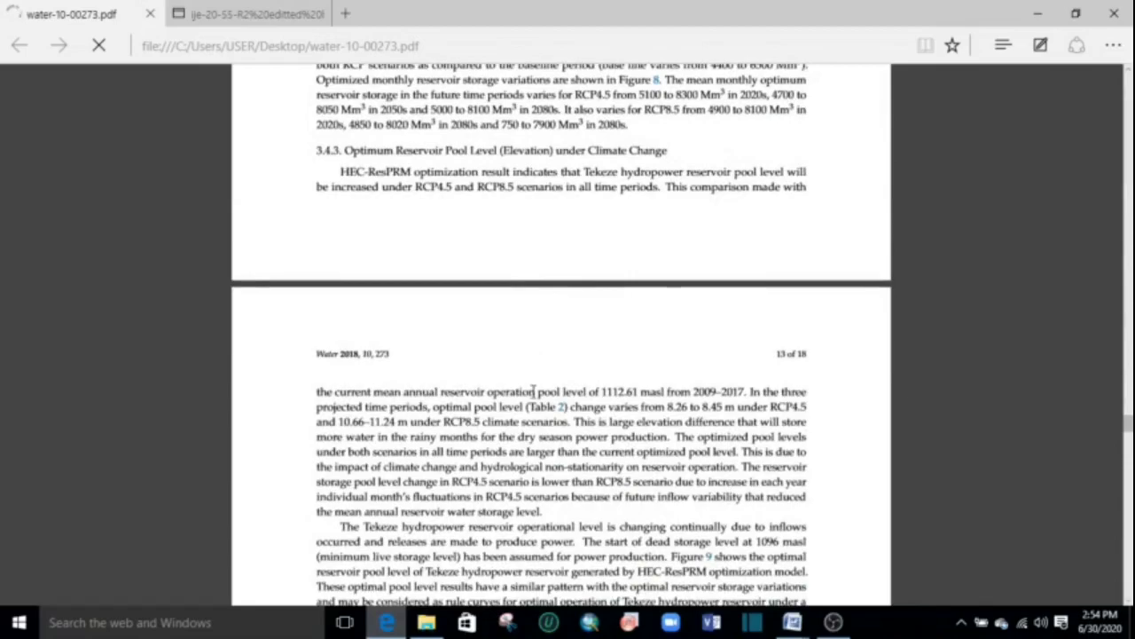
{"action": "scroll", "coordinate": [533, 391], "scroll_direction": "down", "scroll_amount": 5}
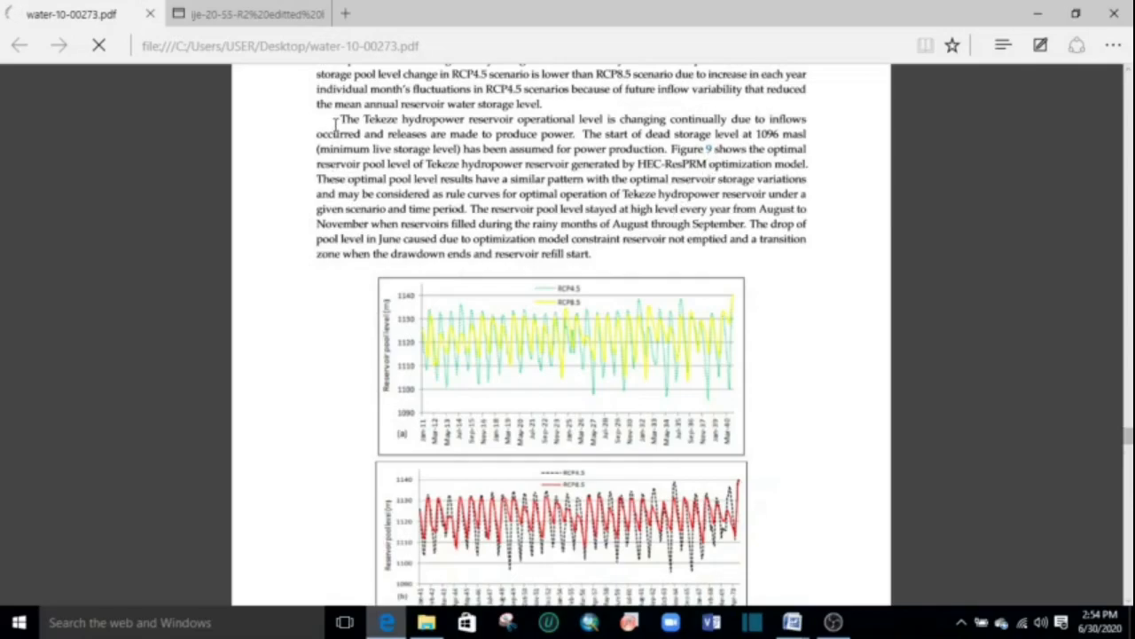
{"action": "left_click_drag", "start_coordinate": [354, 134], "coordinate": [529, 208]}
{"action": "left_click", "coordinate": [447, 197]}
{"action": "left_click", "coordinate": [709, 150]}
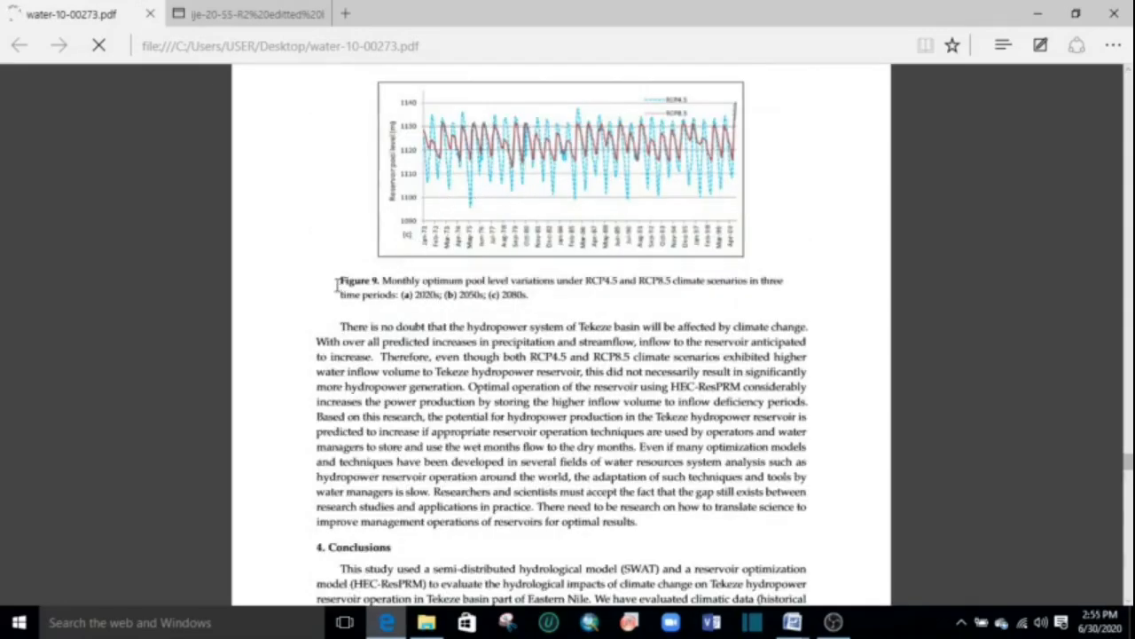
Go back to section 3.3, Current Reservoir Operation, and try the linked Table 1 mention.
{"action": "scroll", "coordinate": [443, 310], "scroll_direction": "up", "scroll_amount": 11}
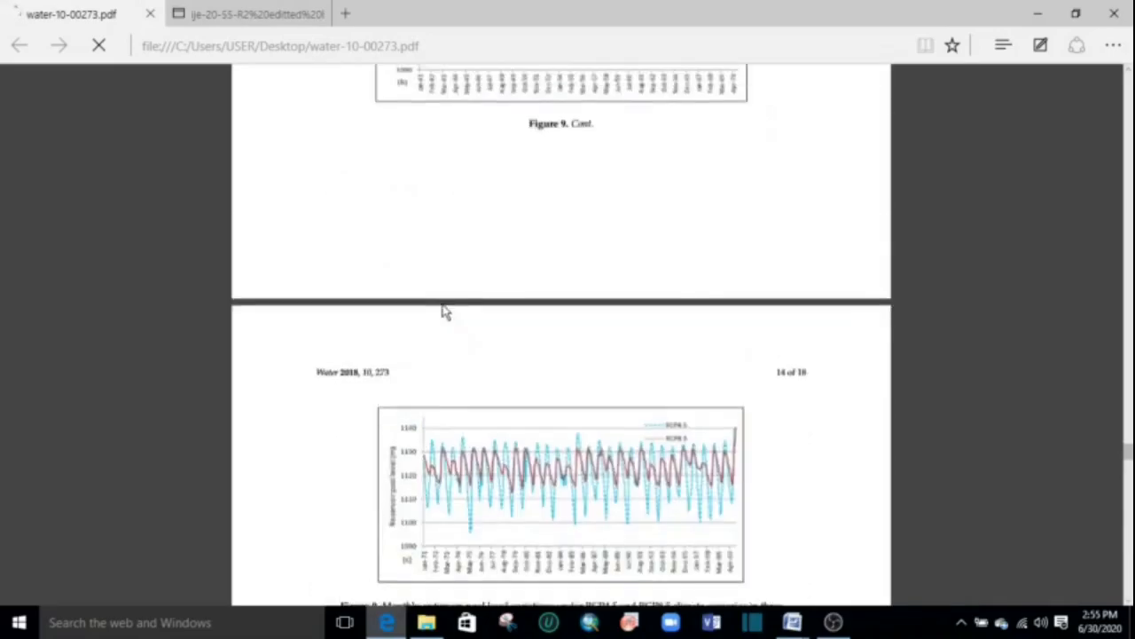
{"action": "scroll", "coordinate": [456, 295], "scroll_direction": "down", "scroll_amount": 10}
{"action": "scroll", "coordinate": [454, 290], "scroll_direction": "down", "scroll_amount": 12}
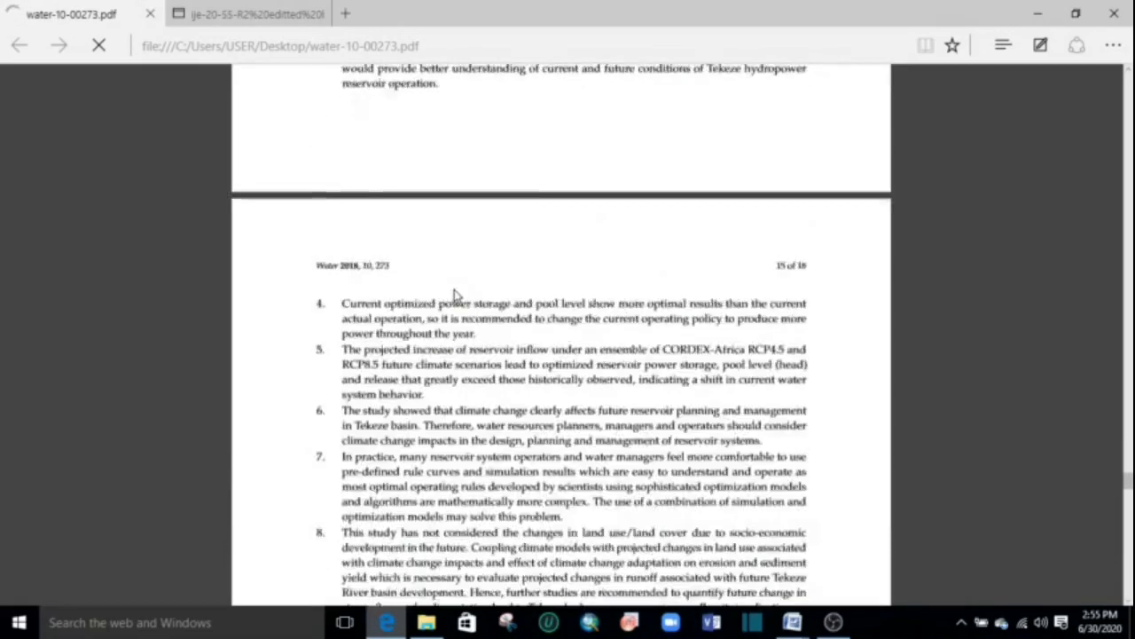
{"action": "scroll", "coordinate": [454, 290], "scroll_direction": "up", "scroll_amount": 5}
{"action": "scroll", "coordinate": [455, 290], "scroll_direction": "down", "scroll_amount": 5}
{"action": "scroll", "coordinate": [454, 290], "scroll_direction": "up", "scroll_amount": 20}
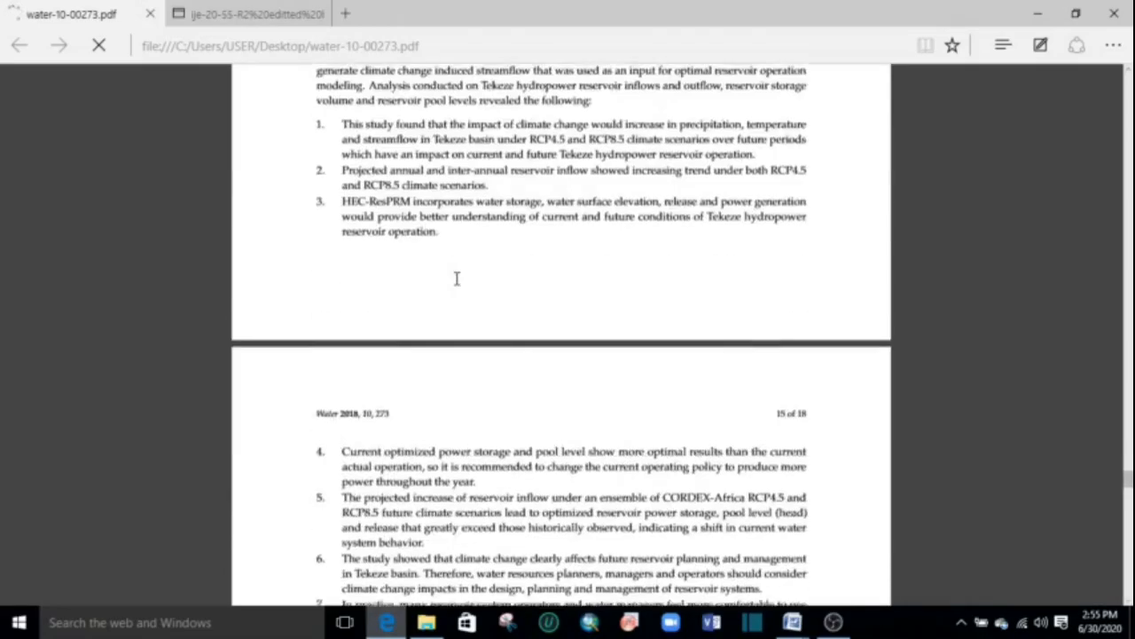
{"action": "scroll", "coordinate": [457, 280], "scroll_direction": "up", "scroll_amount": 20}
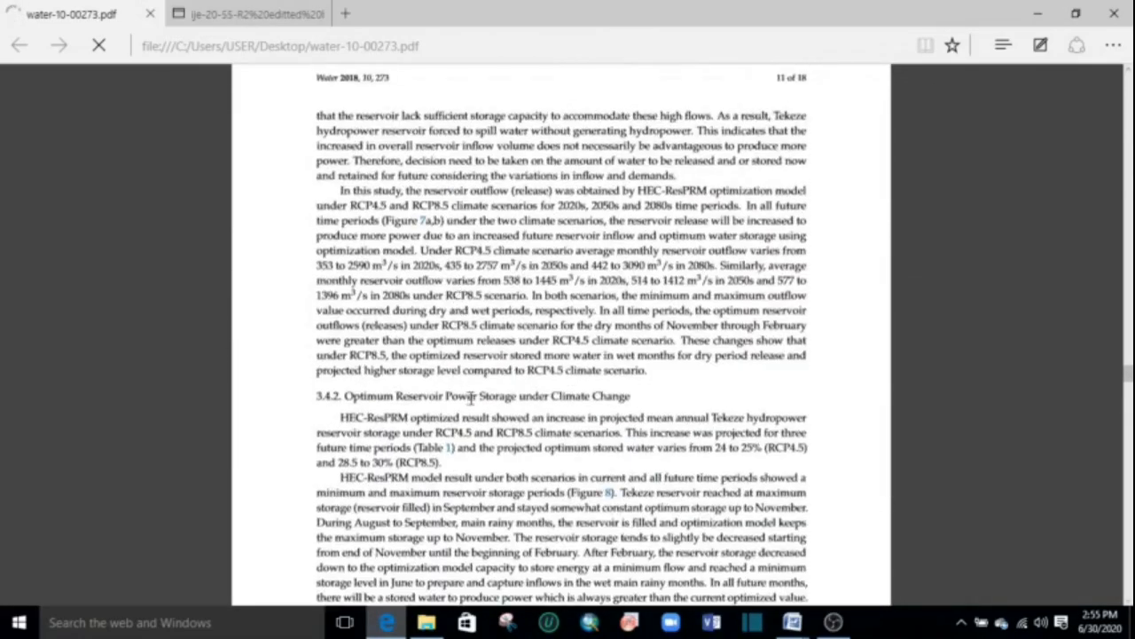
{"action": "scroll", "coordinate": [470, 390], "scroll_direction": "up", "scroll_amount": 20}
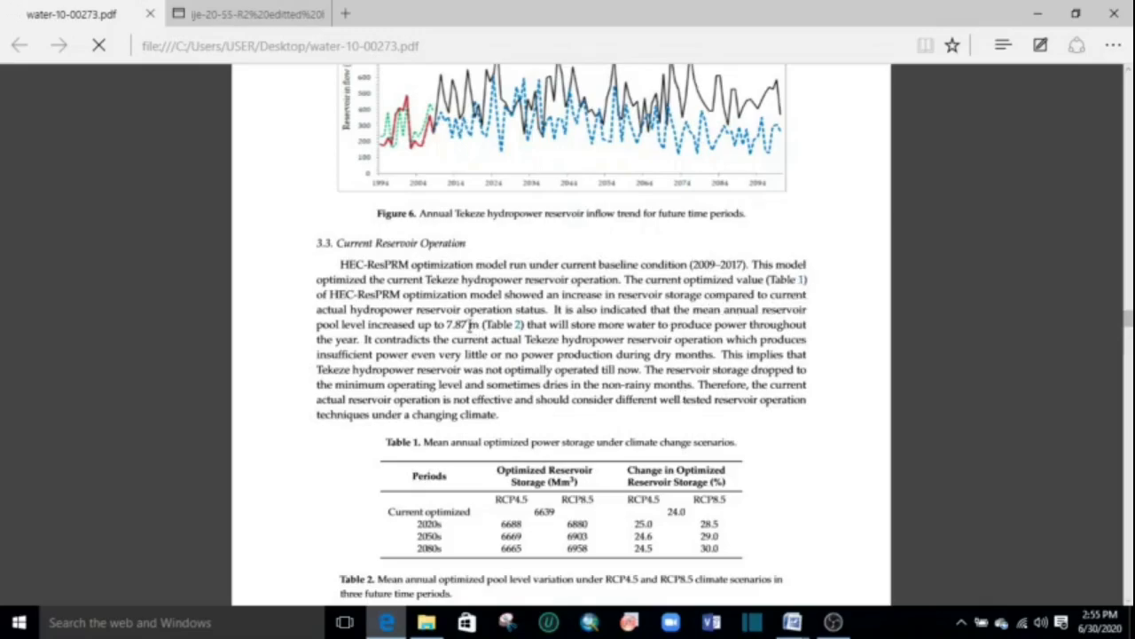
{"action": "left_click", "coordinate": [803, 289]}
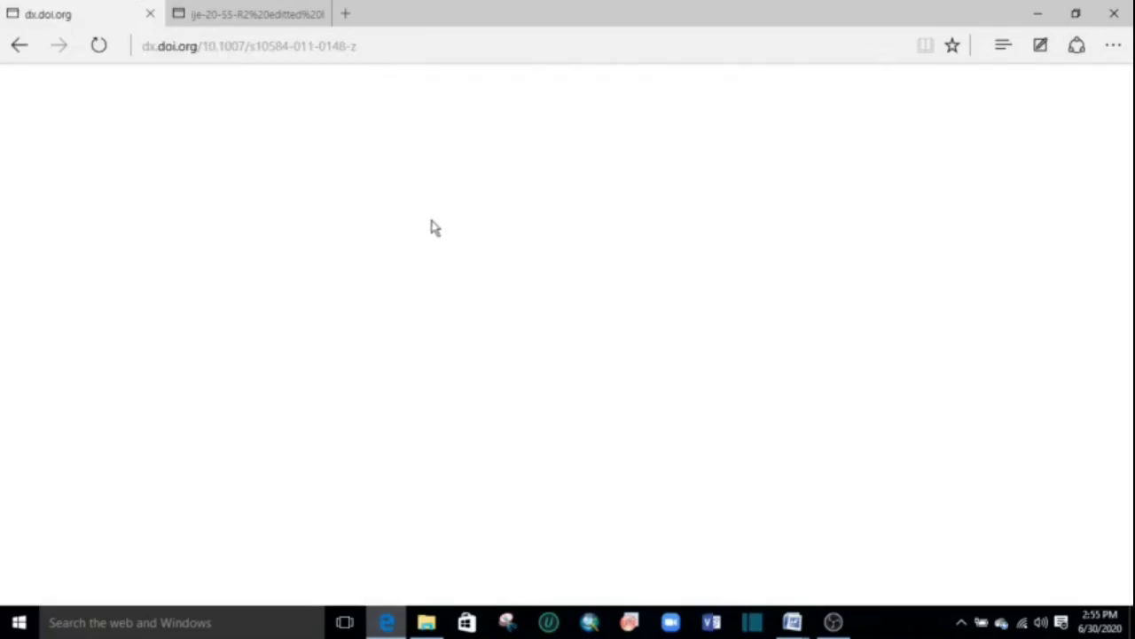
Switch to the rainfall-runoff manuscript in Word and go to the start of its Reference list.
{"action": "mouse_move", "coordinate": [792, 621]}
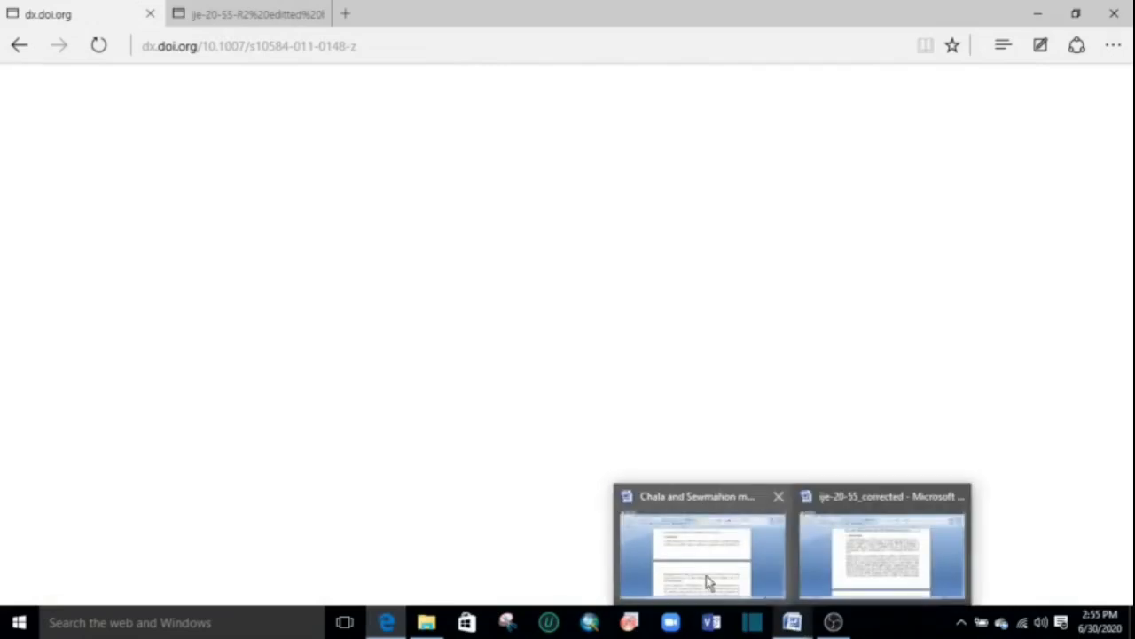
{"action": "left_click", "coordinate": [701, 573]}
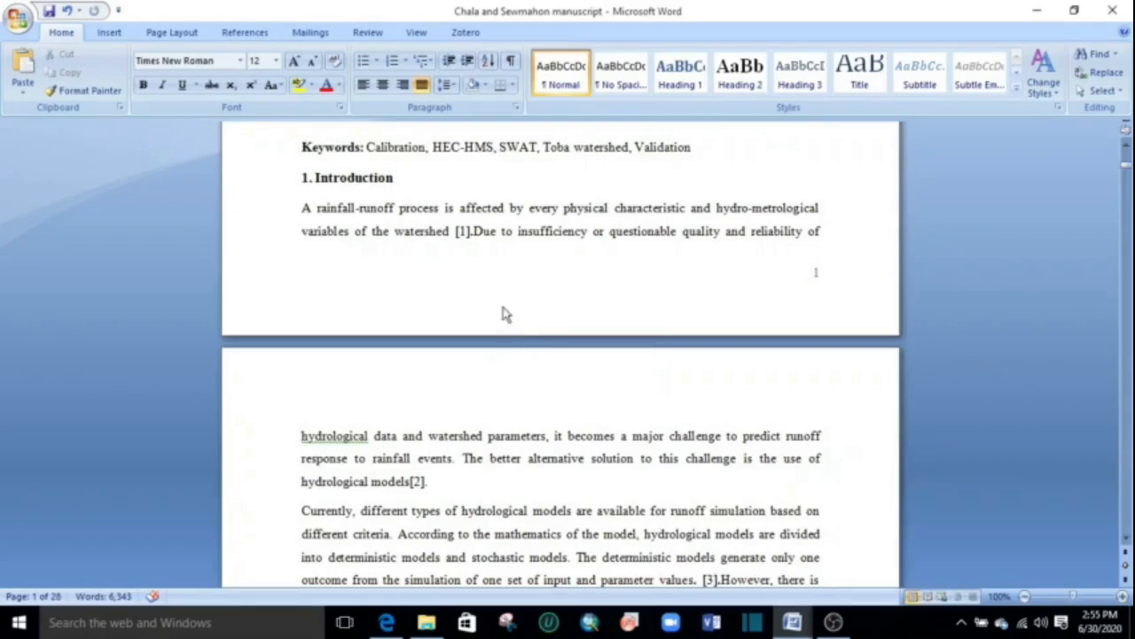
{"action": "scroll", "coordinate": [527, 339], "scroll_direction": "down", "scroll_amount": 5}
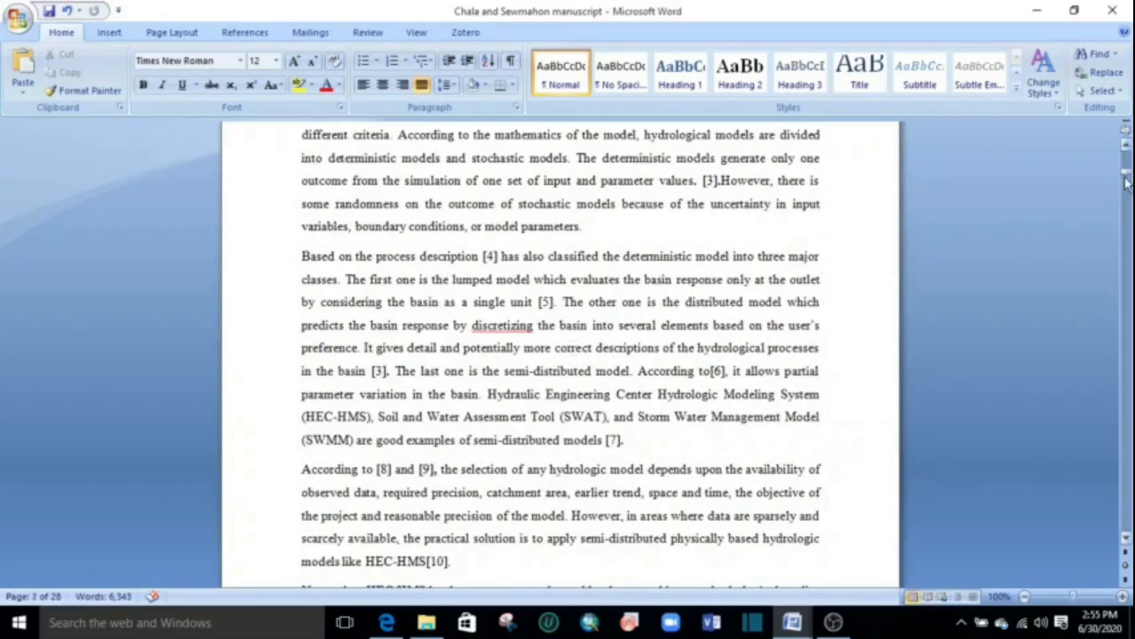
{"action": "left_click_drag", "start_coordinate": [1124, 175], "coordinate": [1079, 500]}
{"action": "scroll", "coordinate": [526, 355], "scroll_direction": "up", "scroll_amount": 4}
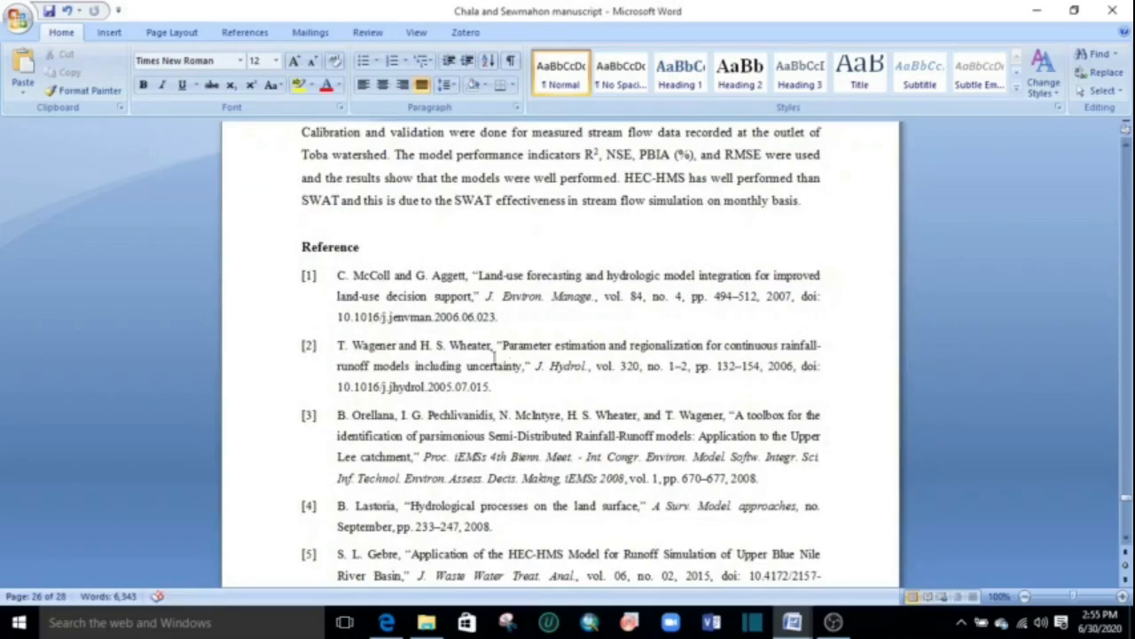
Add a bookmark named "one" at reference [1] in the Reference list.
{"action": "left_click", "coordinate": [304, 277]}
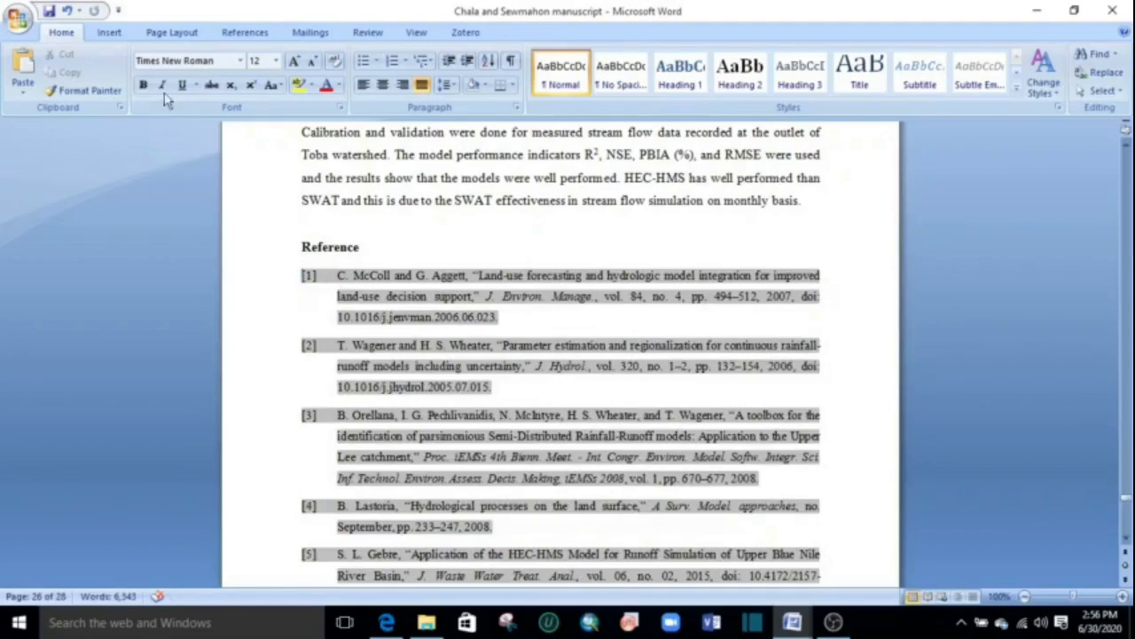
{"action": "left_click", "coordinate": [112, 34]}
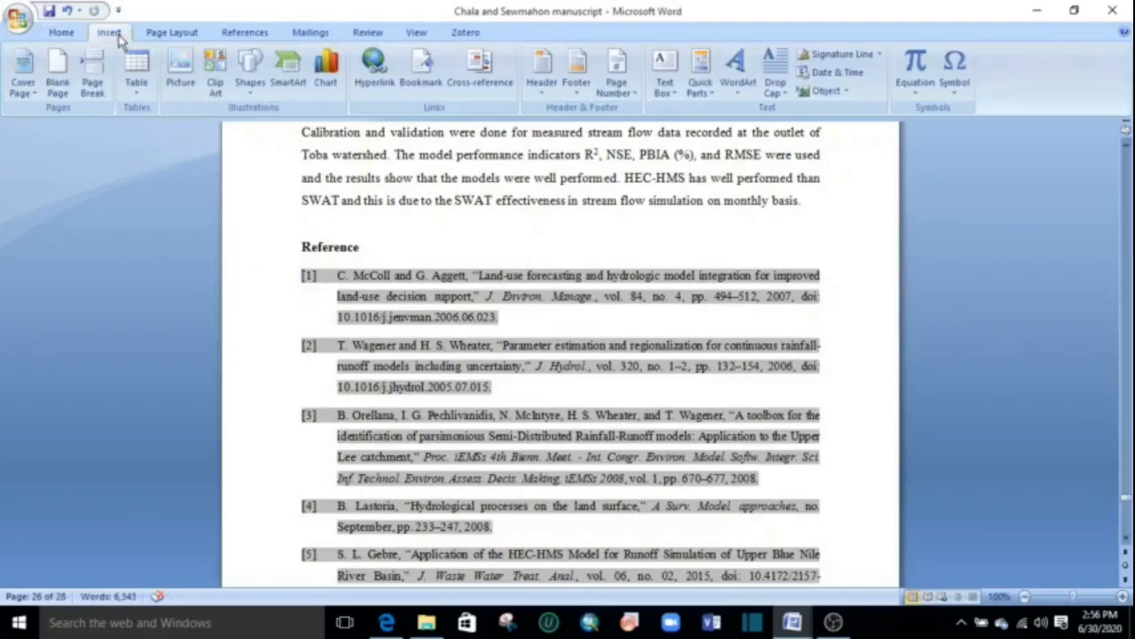
{"action": "left_click", "coordinate": [420, 69]}
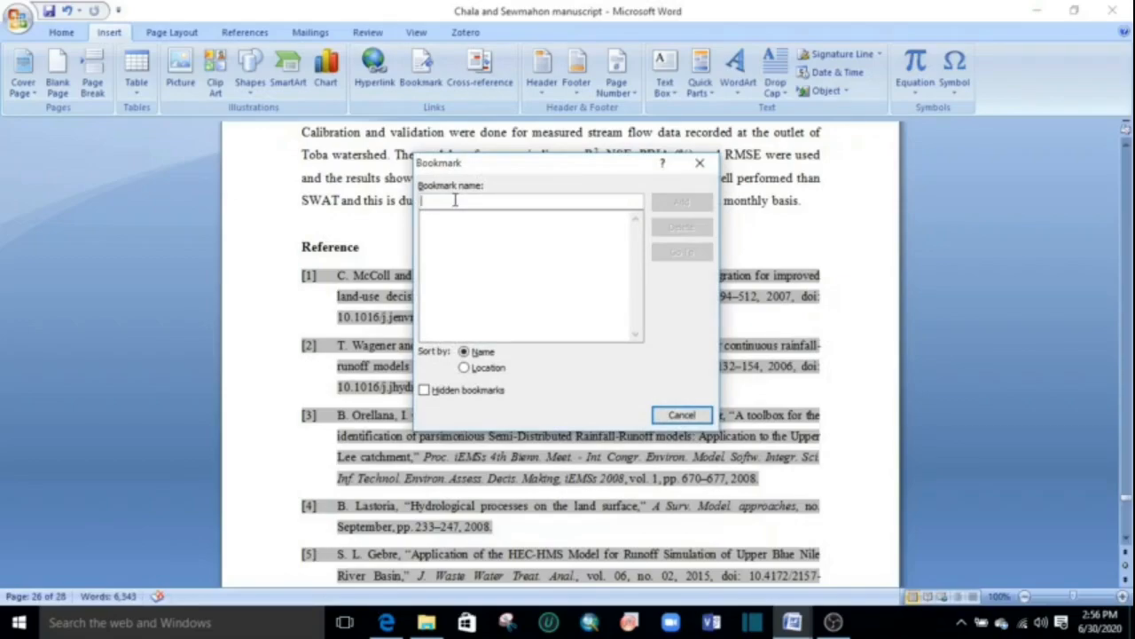
{"action": "type", "text": "one"}
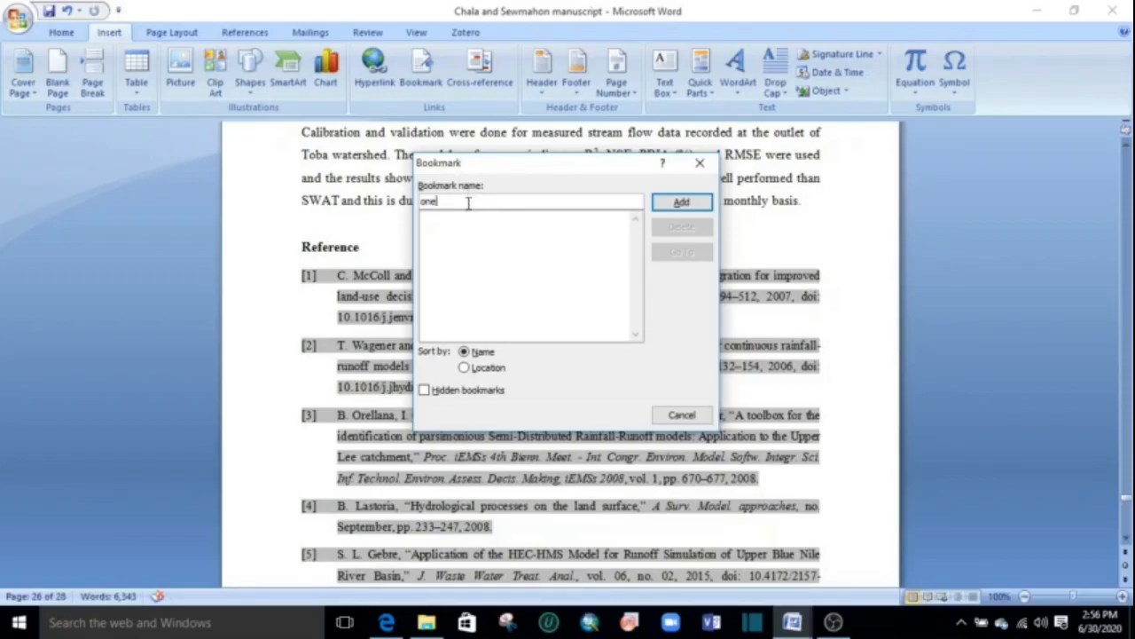
{"action": "key", "text": "BackSpace"}
{"action": "type", "text": "l"}
{"action": "key", "text": "BackSpace"}
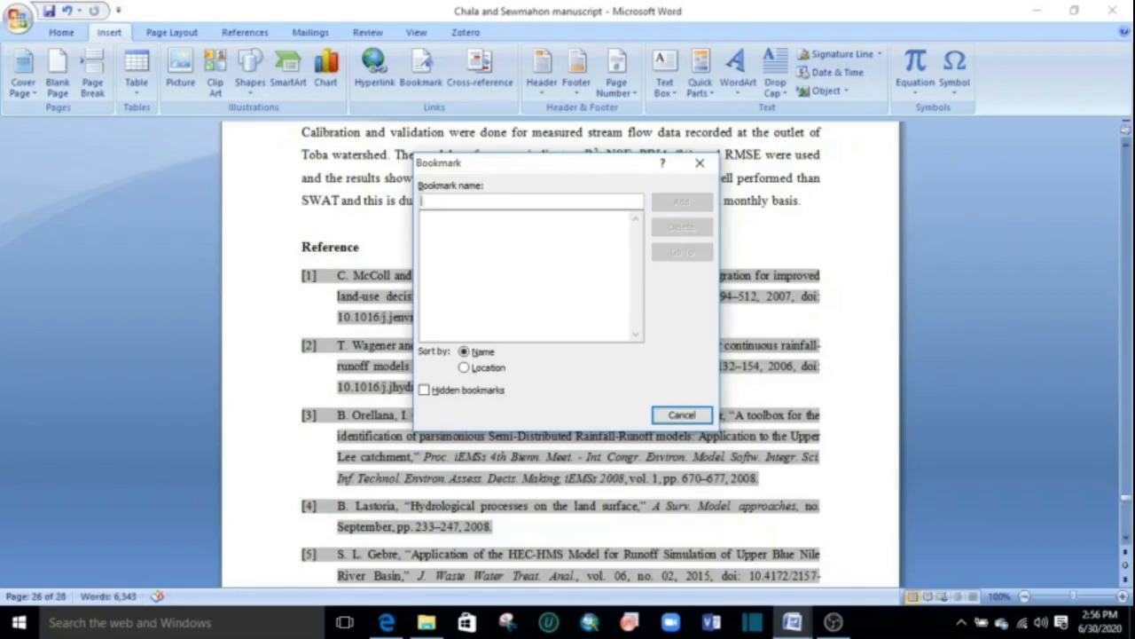
{"action": "type", "text": "on"}
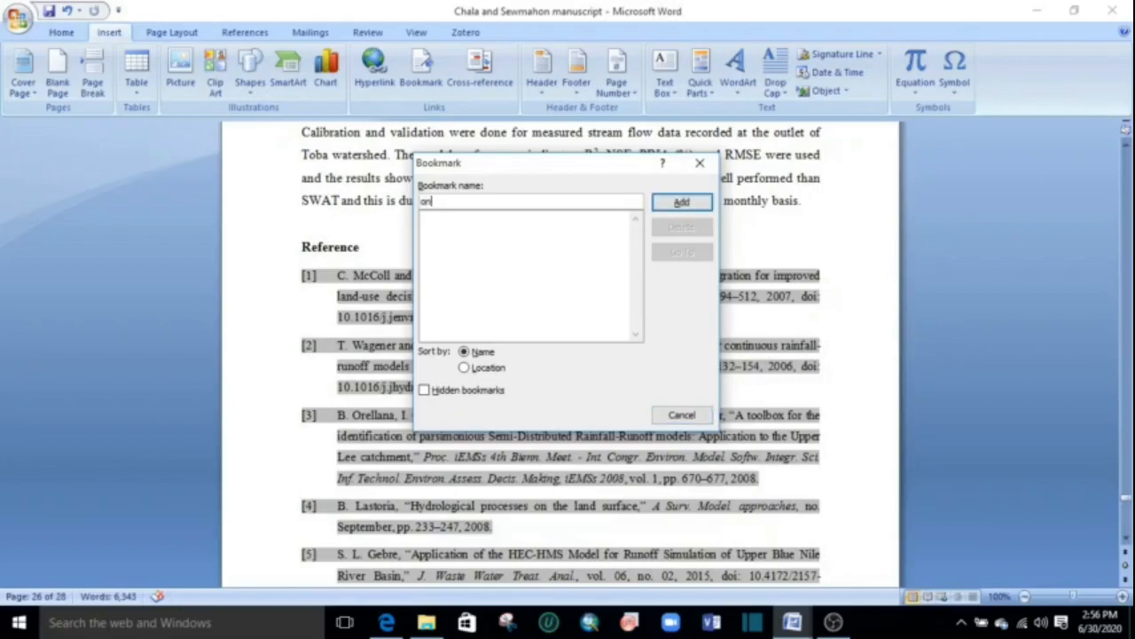
{"action": "left_click", "coordinate": [679, 202]}
Add a bookmark named "two" at reference [2] in the Reference list.
{"action": "scroll", "coordinate": [488, 299], "scroll_direction": "down", "scroll_amount": 2}
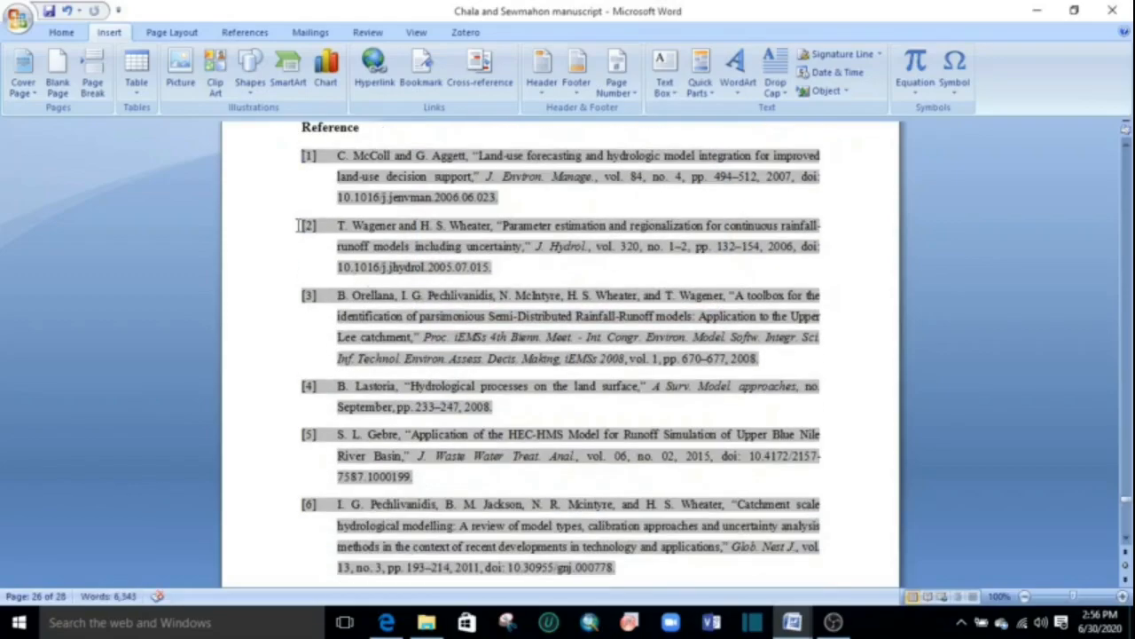
{"action": "left_click", "coordinate": [425, 78]}
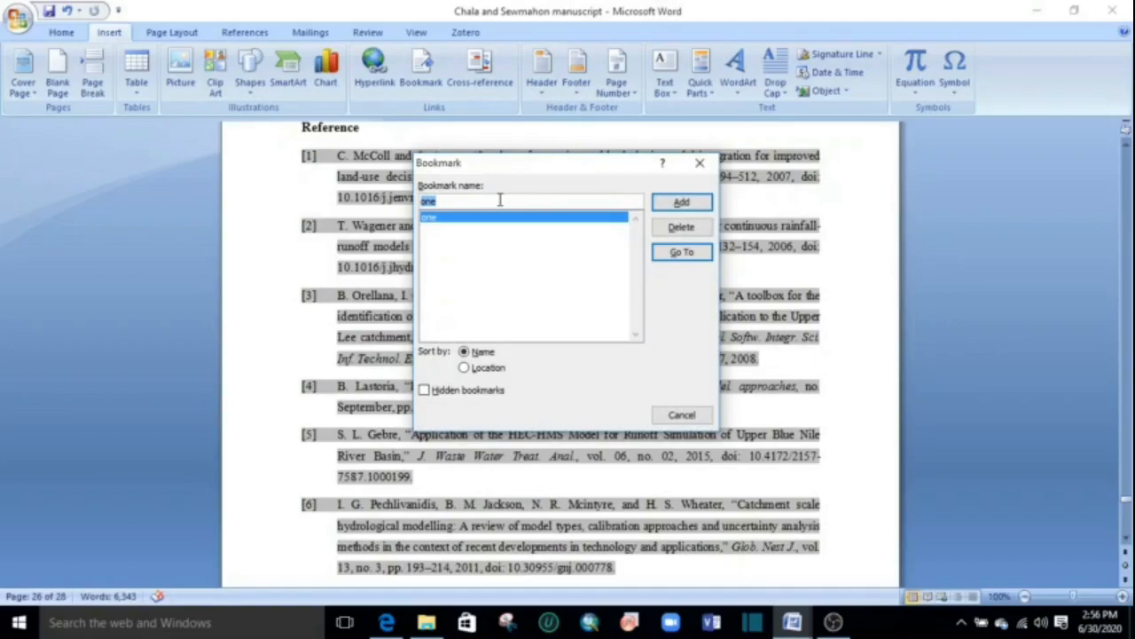
{"action": "type", "text": "two"}
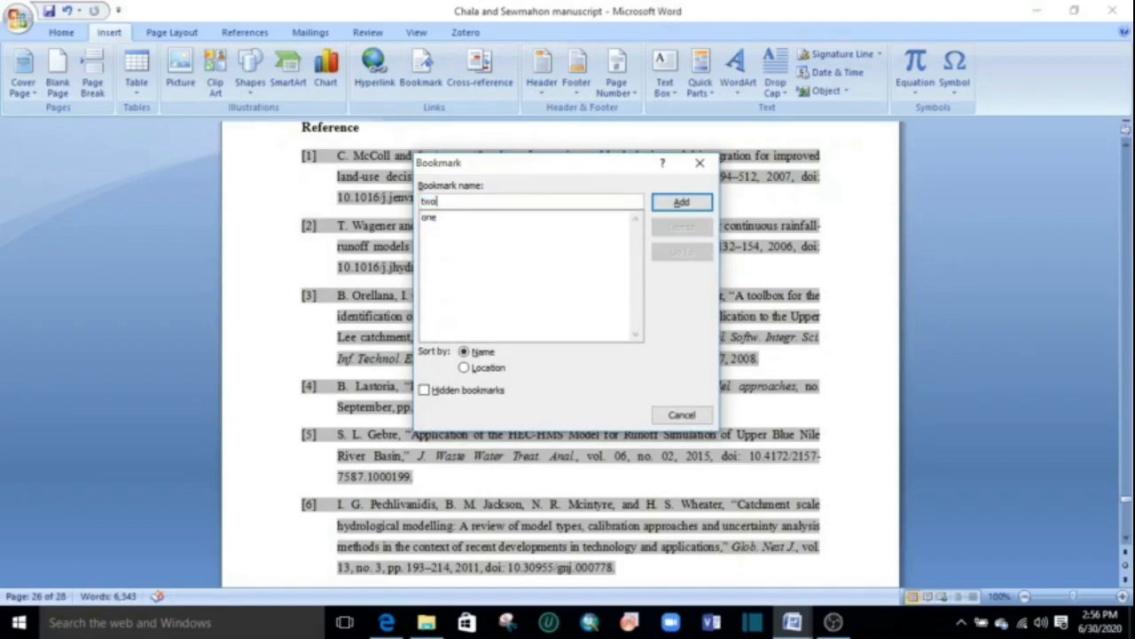
{"action": "left_click", "coordinate": [694, 204]}
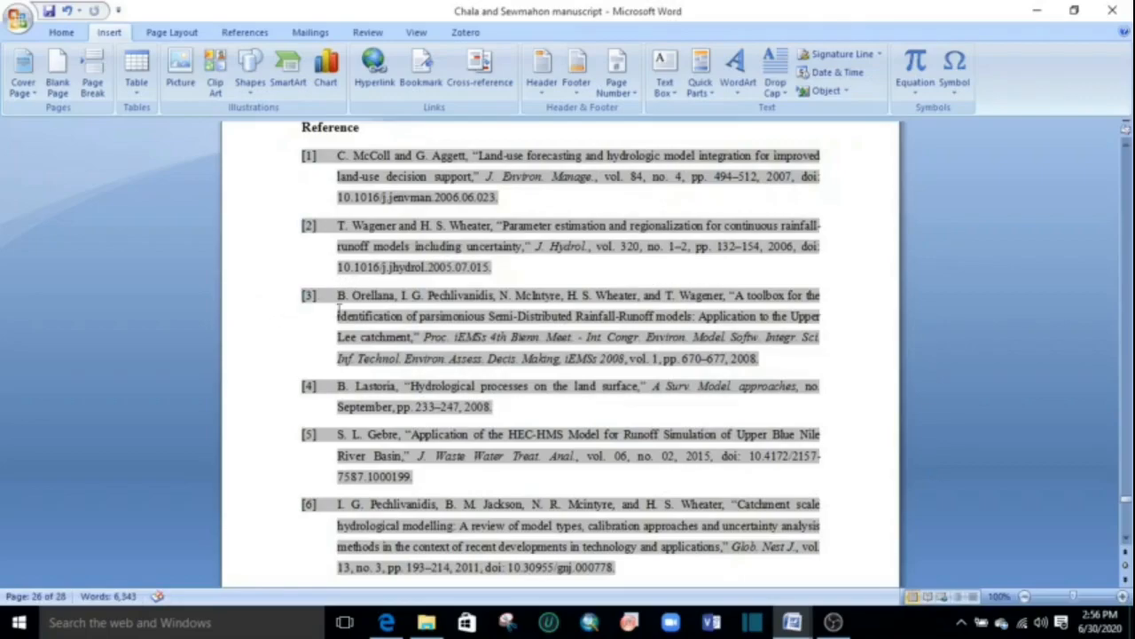
Add a bookmark named "three" at reference [3] in the Reference list.
{"action": "left_click", "coordinate": [423, 72]}
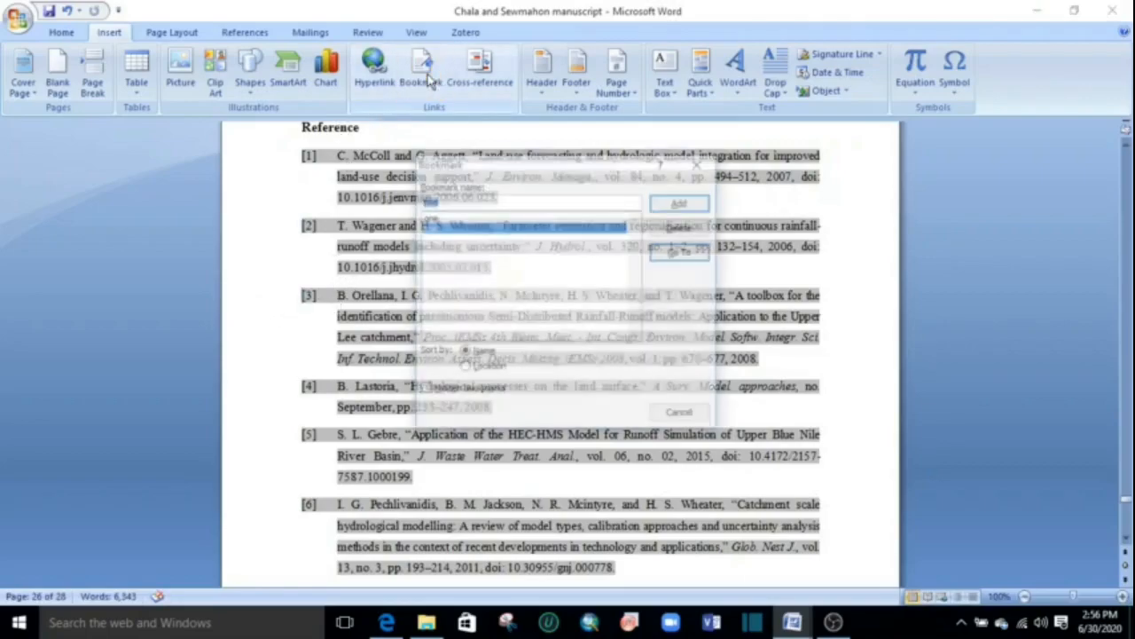
{"action": "type", "text": "three"}
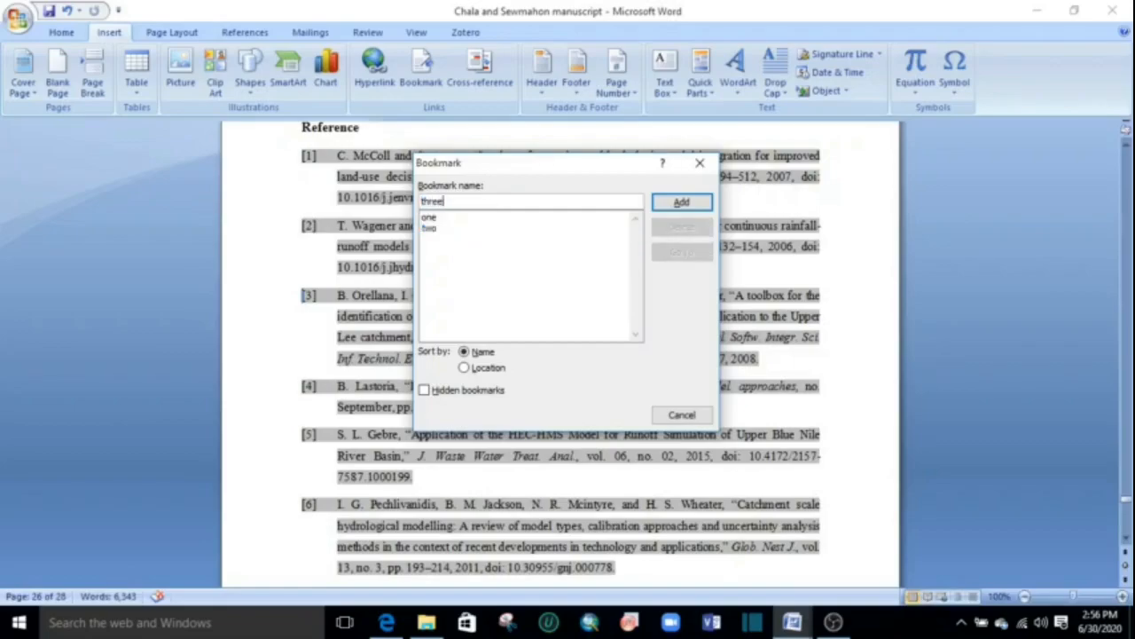
{"action": "left_click", "coordinate": [681, 204]}
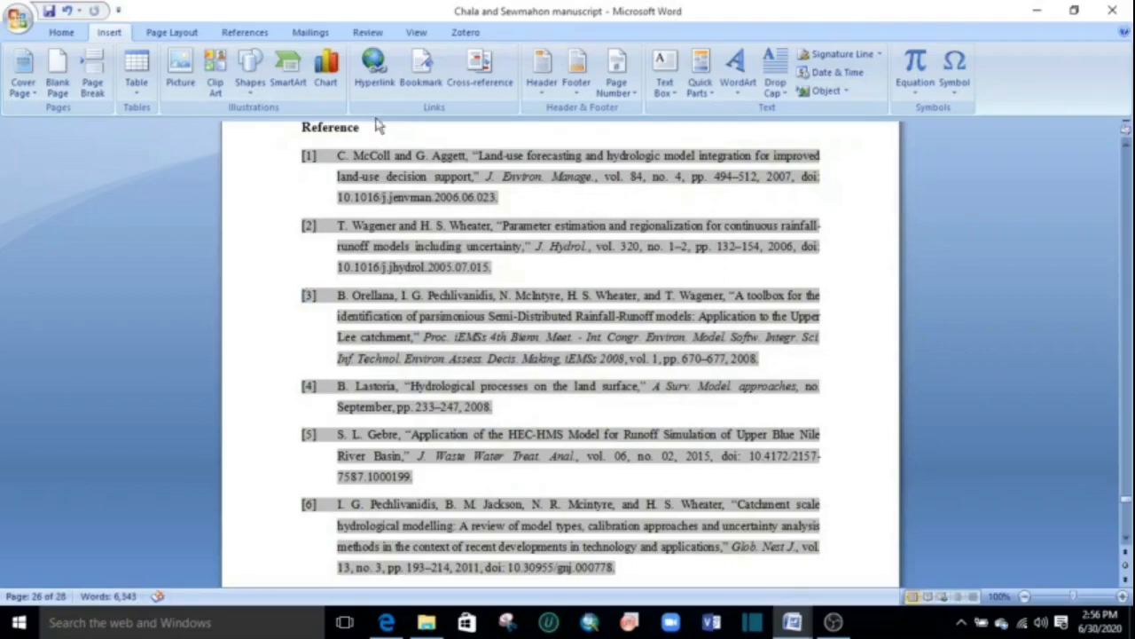
Add a bookmark named "four" at reference [4] in the Reference list.
{"action": "left_click", "coordinate": [417, 75]}
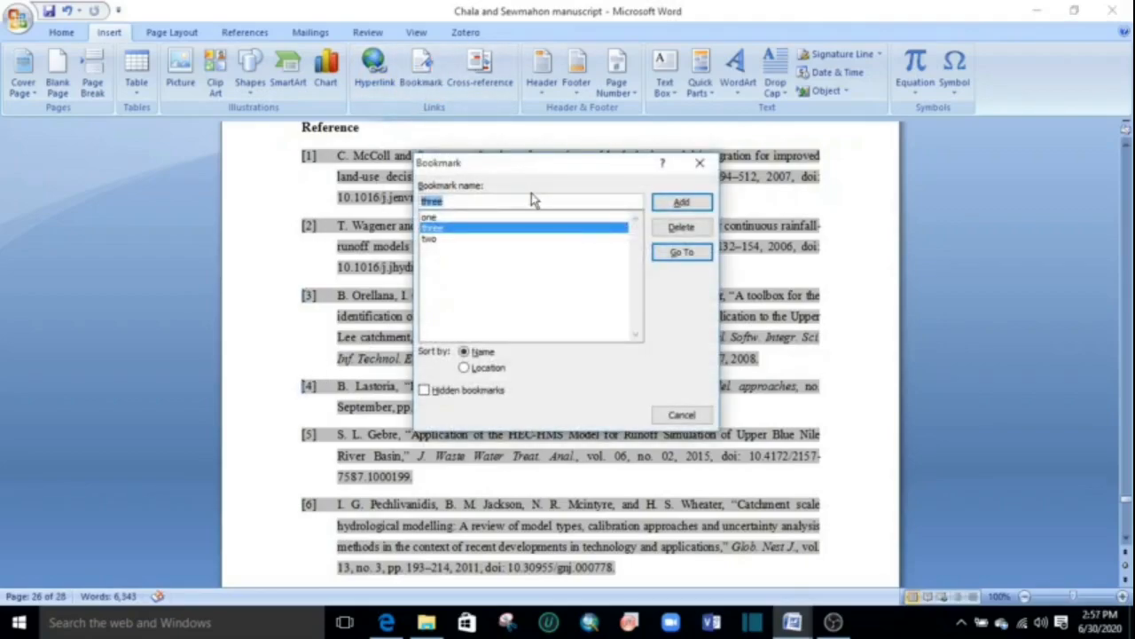
{"action": "type", "text": "fou"}
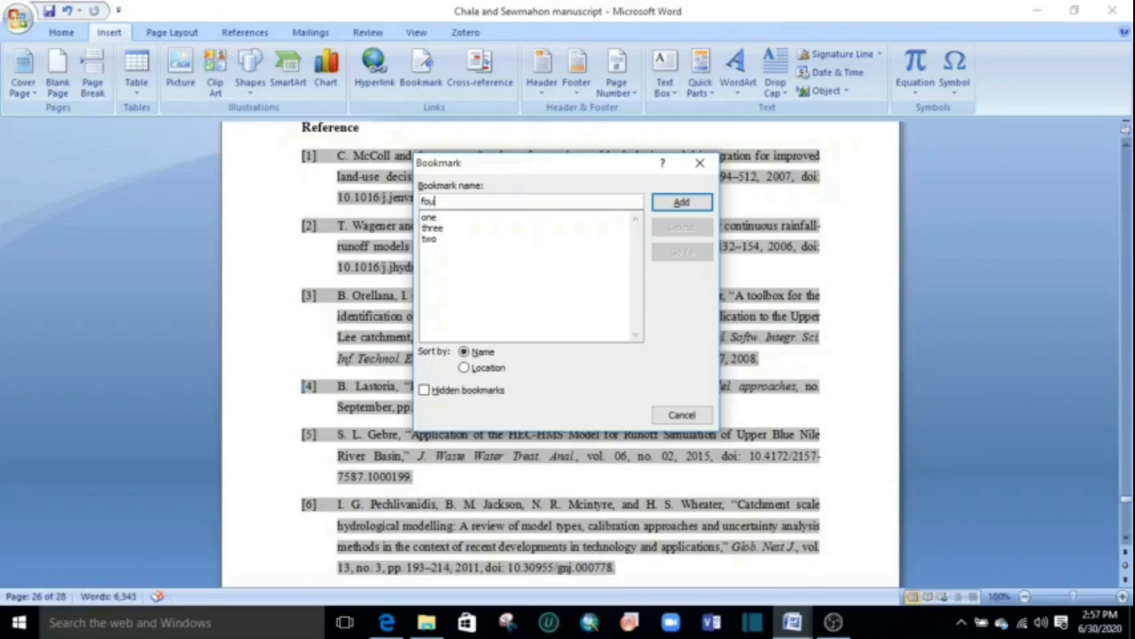
{"action": "type", "text": "r"}
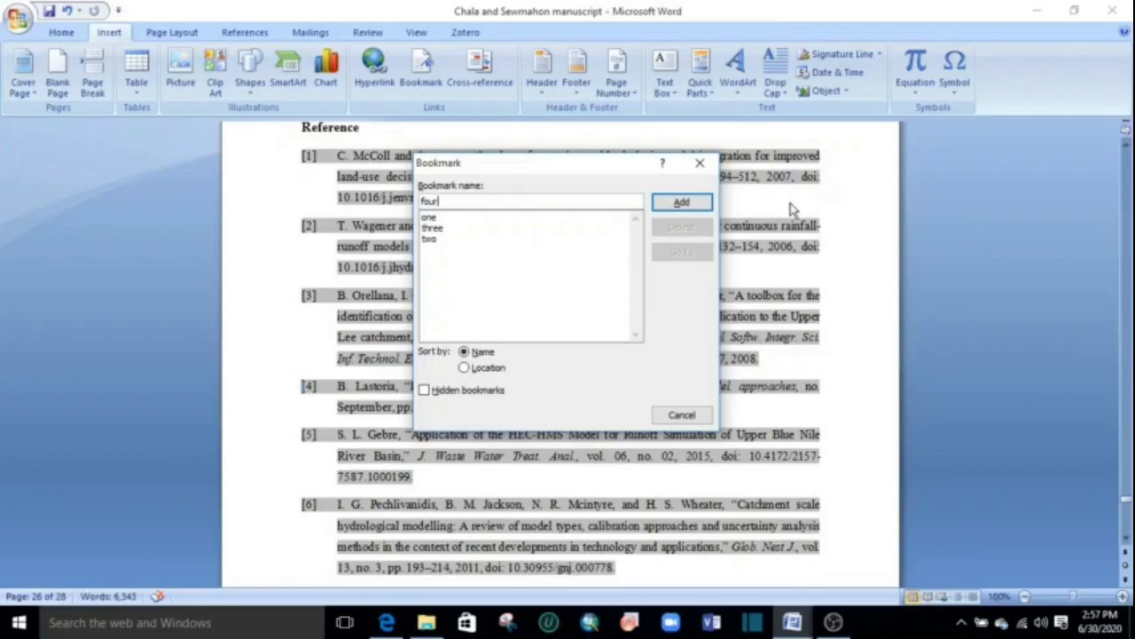
{"action": "left_click", "coordinate": [681, 202]}
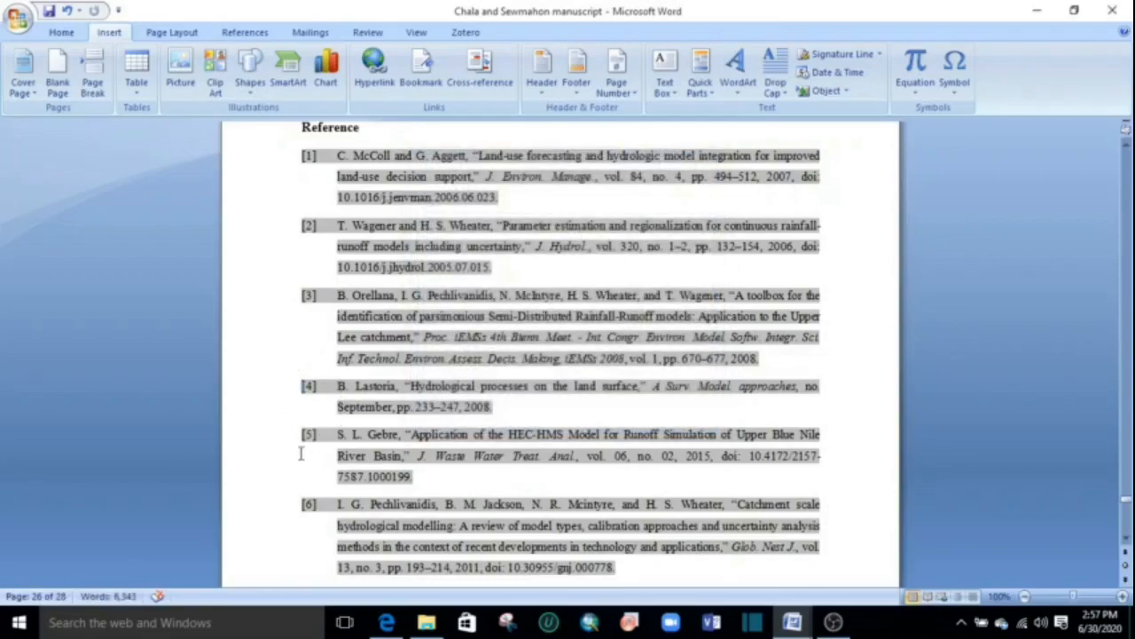
Add a bookmark named "five" at reference [5] in the Reference list.
{"action": "left_click", "coordinate": [420, 67]}
{"action": "type", "text": "five"}
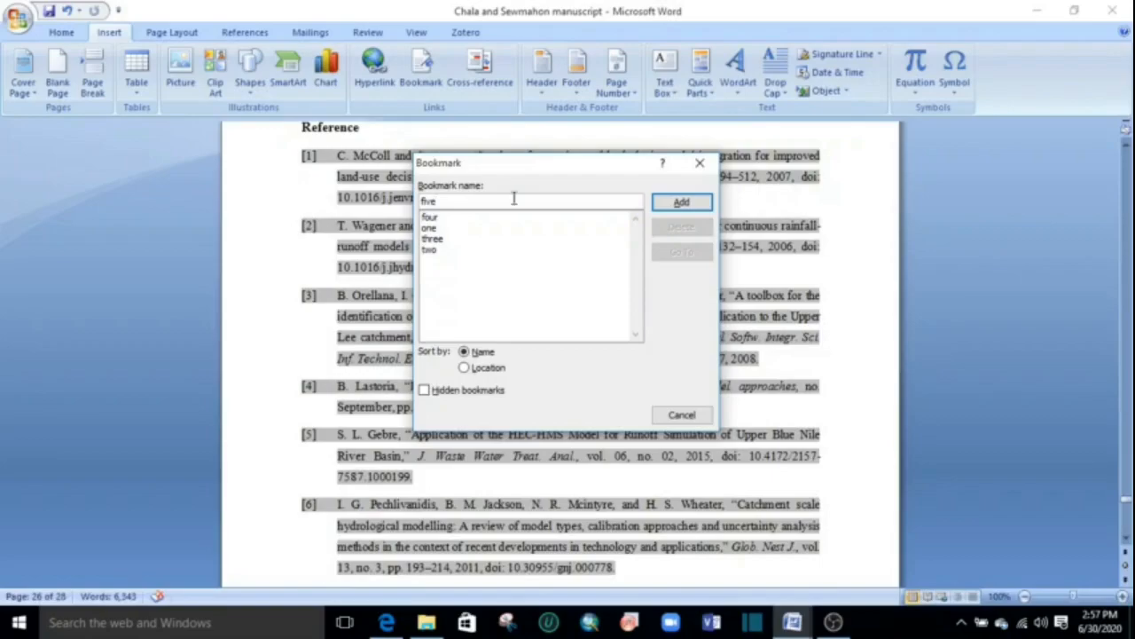
{"action": "left_click", "coordinate": [657, 204]}
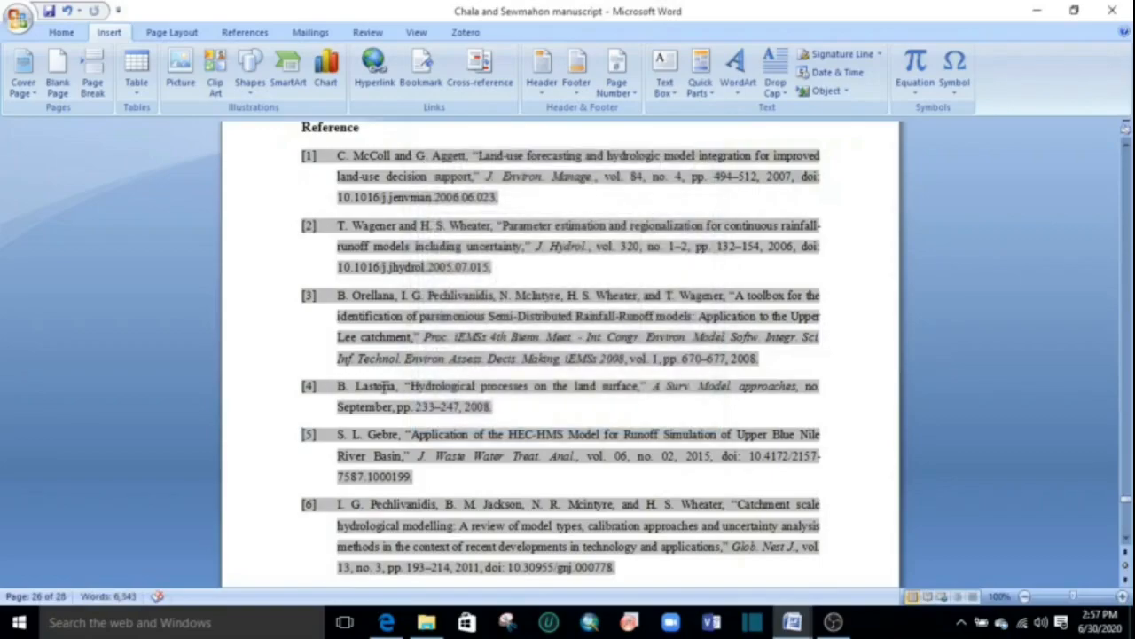
Look through the remaining reference entries and the tables and figures in the last pages of the manuscript.
{"action": "scroll", "coordinate": [421, 379], "scroll_direction": "down", "scroll_amount": 3}
{"action": "scroll", "coordinate": [418, 312], "scroll_direction": "down", "scroll_amount": 5}
{"action": "scroll", "coordinate": [427, 307], "scroll_direction": "down", "scroll_amount": 15}
{"action": "scroll", "coordinate": [431, 300], "scroll_direction": "down", "scroll_amount": 6}
{"action": "scroll", "coordinate": [532, 336], "scroll_direction": "up", "scroll_amount": 1}
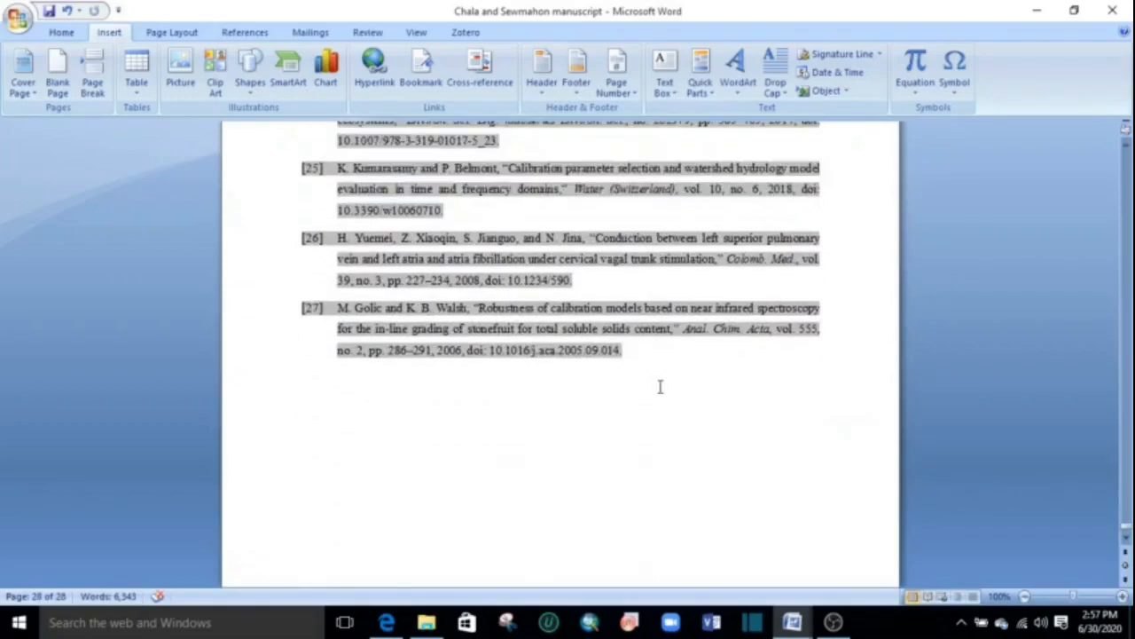
{"action": "scroll", "coordinate": [660, 387], "scroll_direction": "up", "scroll_amount": 2}
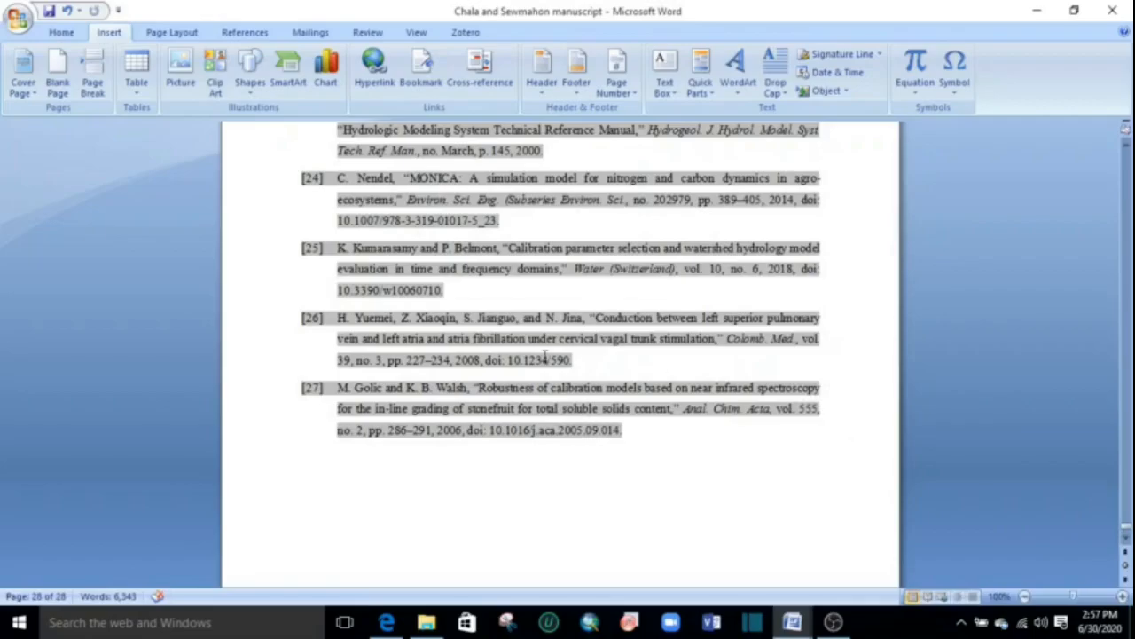
{"action": "scroll", "coordinate": [544, 356], "scroll_direction": "up", "scroll_amount": 20}
{"action": "scroll", "coordinate": [542, 271], "scroll_direction": "up", "scroll_amount": 20}
{"action": "scroll", "coordinate": [561, 264], "scroll_direction": "up", "scroll_amount": 1}
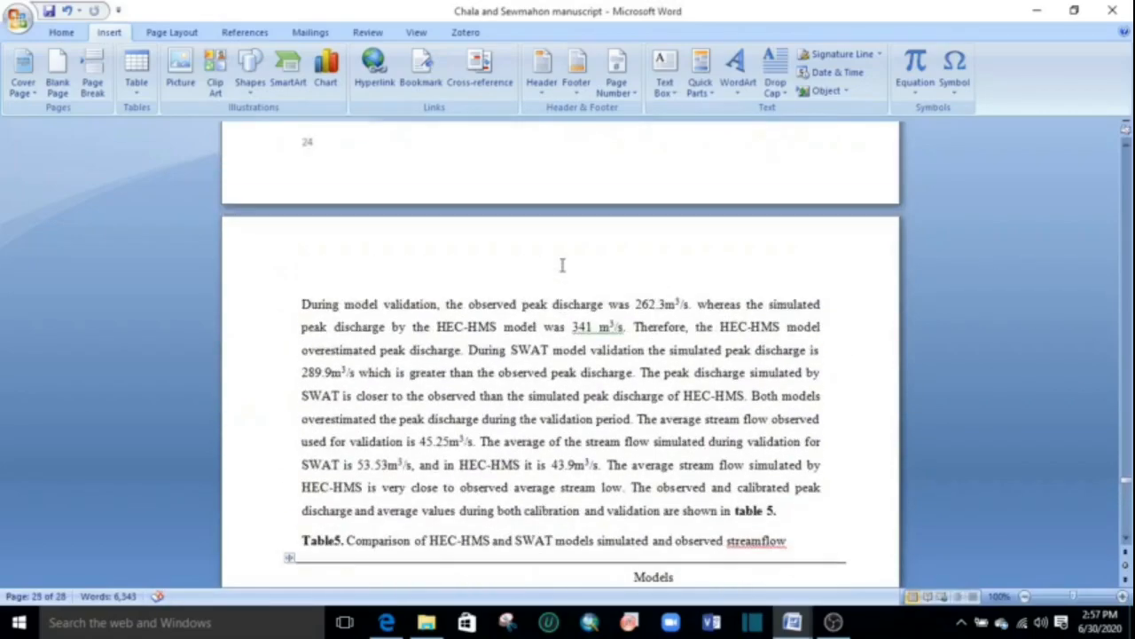
{"action": "scroll", "coordinate": [606, 312], "scroll_direction": "down", "scroll_amount": 12}
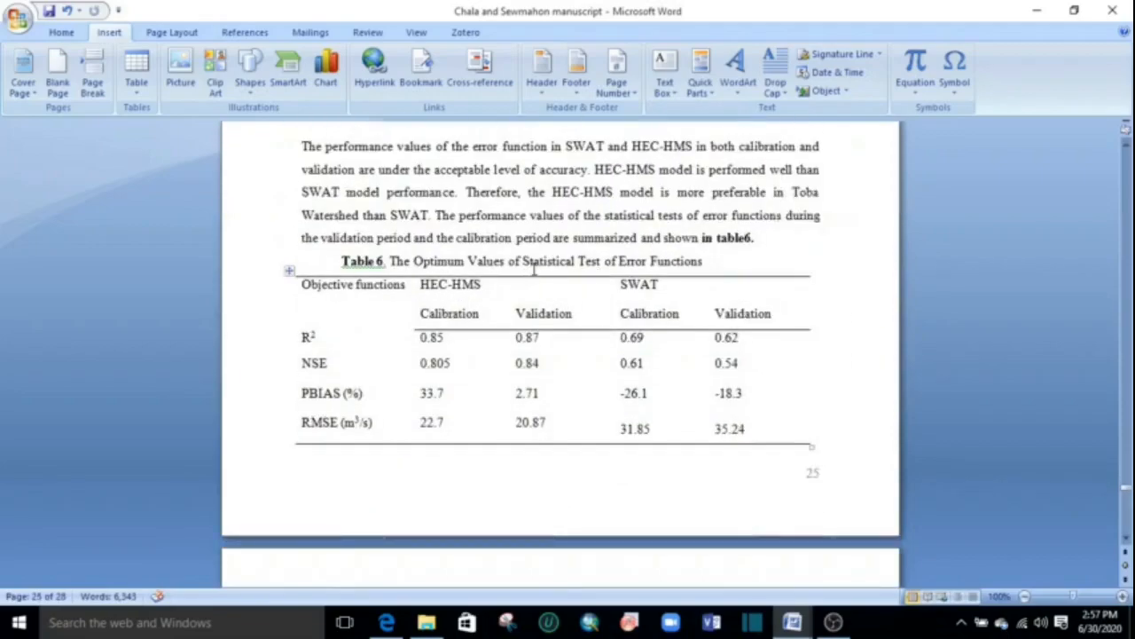
{"action": "scroll", "coordinate": [689, 284], "scroll_direction": "up", "scroll_amount": 12}
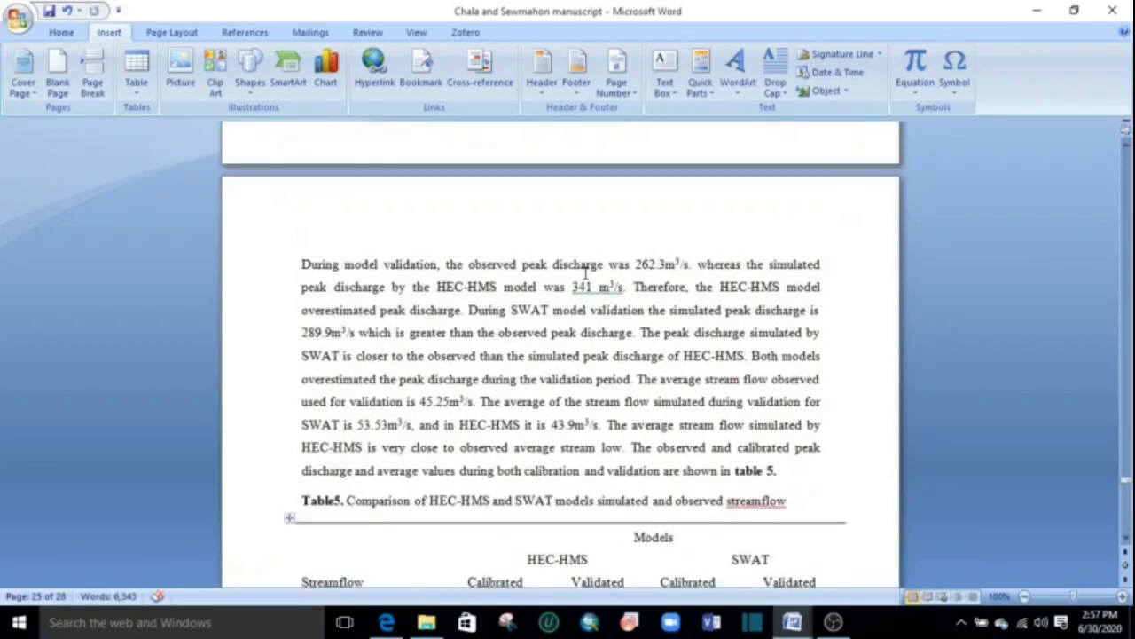
{"action": "scroll", "coordinate": [448, 295], "scroll_direction": "up", "scroll_amount": 18}
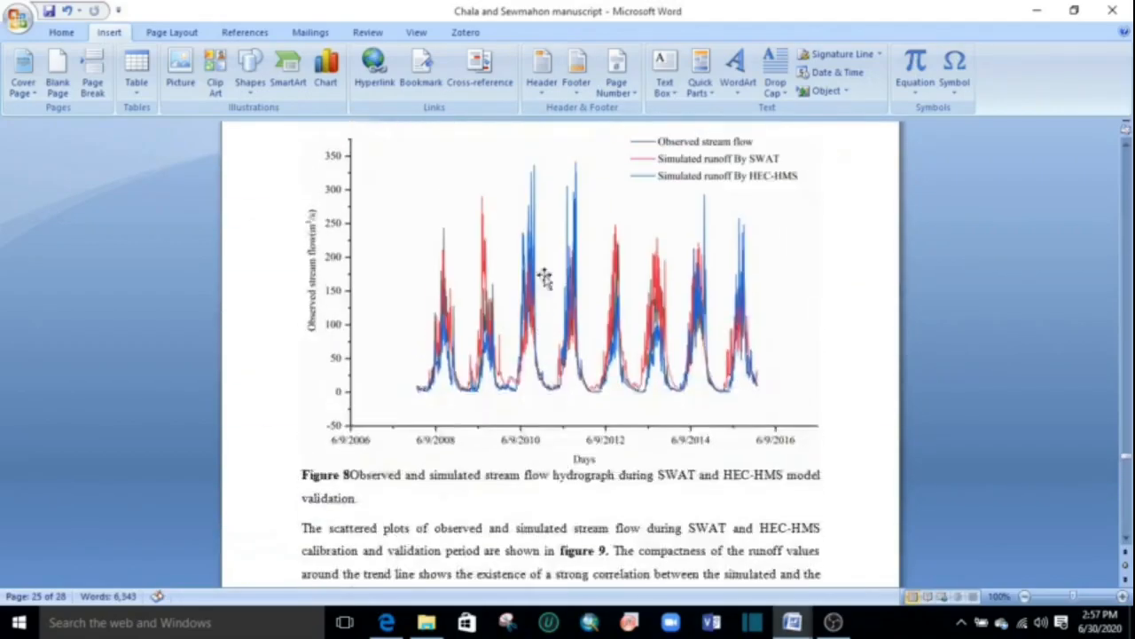
Add a bookmark named "Fig1" at the figure number in the Figure 1 caption below the study area location map.
{"action": "left_click_drag", "start_coordinate": [1129, 463], "coordinate": [1096, 200]}
{"action": "scroll", "coordinate": [679, 314], "scroll_direction": "down", "scroll_amount": 7}
{"action": "scroll", "coordinate": [598, 362], "scroll_direction": "up", "scroll_amount": 11}
{"action": "scroll", "coordinate": [599, 362], "scroll_direction": "up", "scroll_amount": 2}
{"action": "scroll", "coordinate": [600, 363], "scroll_direction": "down", "scroll_amount": 9}
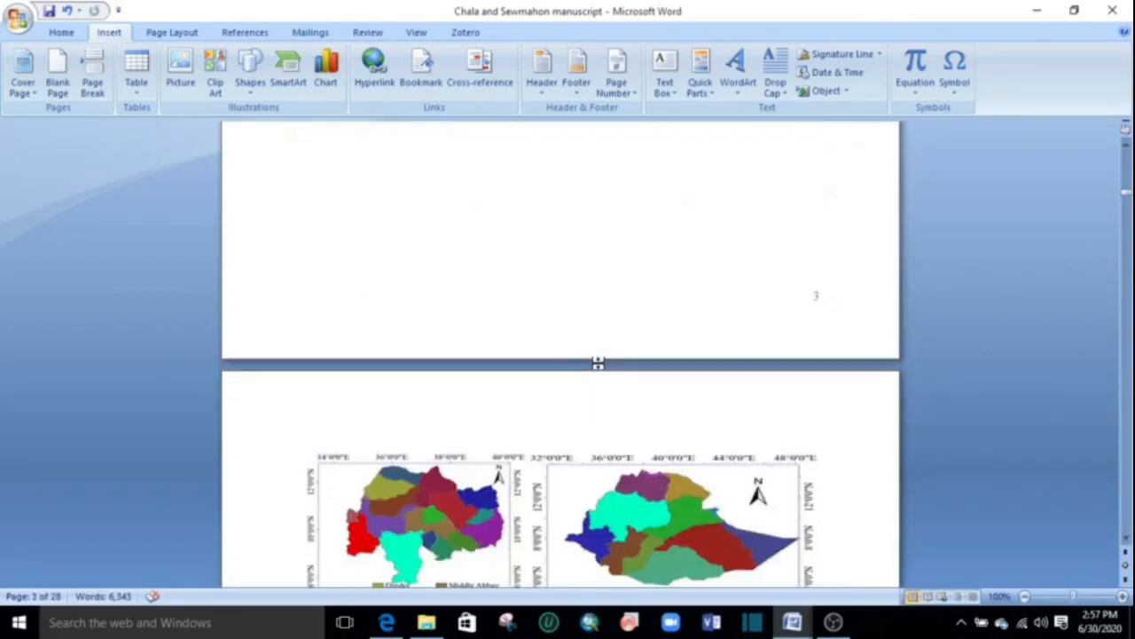
{"action": "scroll", "coordinate": [598, 363], "scroll_direction": "up", "scroll_amount": 4}
{"action": "scroll", "coordinate": [599, 371], "scroll_direction": "up", "scroll_amount": 6}
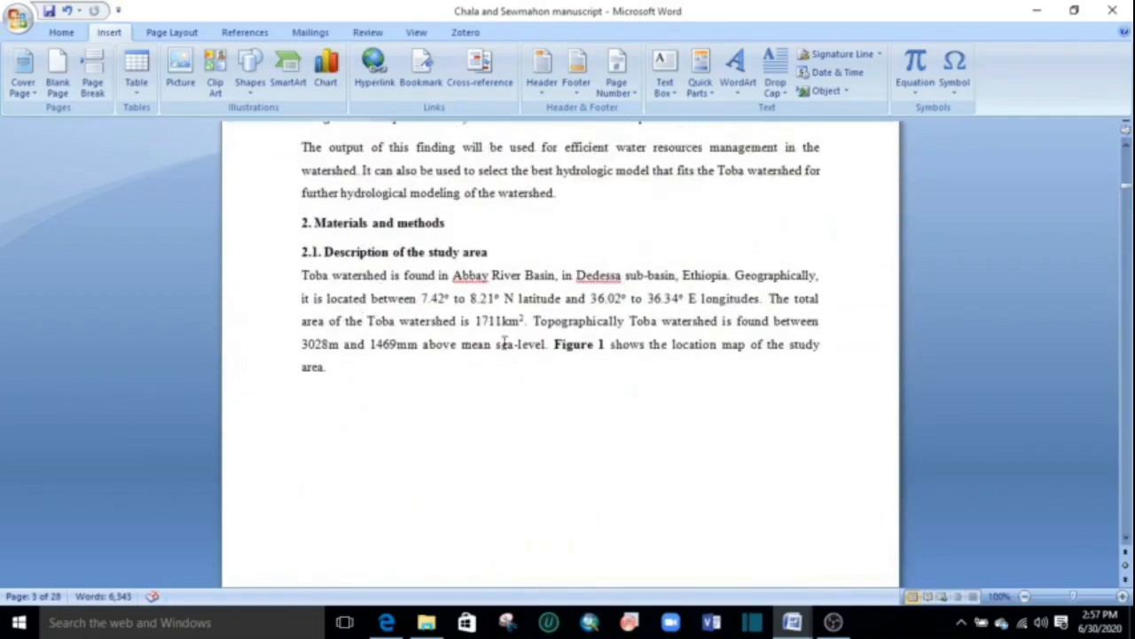
{"action": "scroll", "coordinate": [599, 381], "scroll_direction": "down", "scroll_amount": 10}
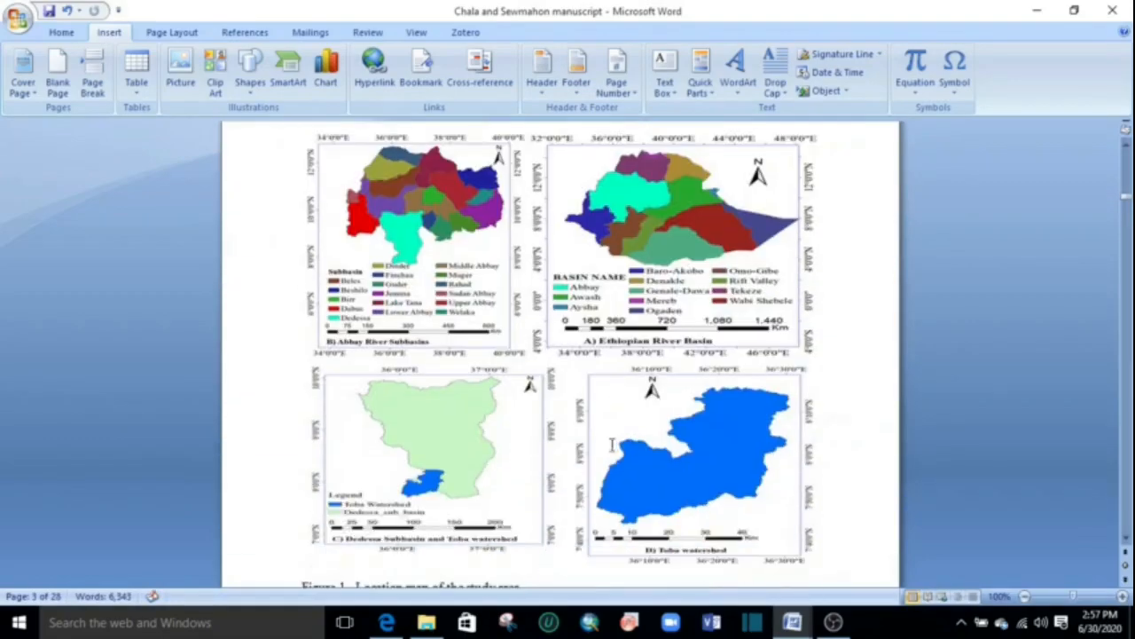
{"action": "scroll", "coordinate": [526, 404], "scroll_direction": "down", "scroll_amount": 2}
{"action": "scroll", "coordinate": [526, 401], "scroll_direction": "up", "scroll_amount": 11}
{"action": "scroll", "coordinate": [525, 395], "scroll_direction": "down", "scroll_amount": 8}
{"action": "scroll", "coordinate": [530, 392], "scroll_direction": "up", "scroll_amount": 6}
{"action": "scroll", "coordinate": [530, 392], "scroll_direction": "up", "scroll_amount": 7}
{"action": "scroll", "coordinate": [598, 331], "scroll_direction": "down", "scroll_amount": 11}
{"action": "scroll", "coordinate": [562, 409], "scroll_direction": "down", "scroll_amount": 6}
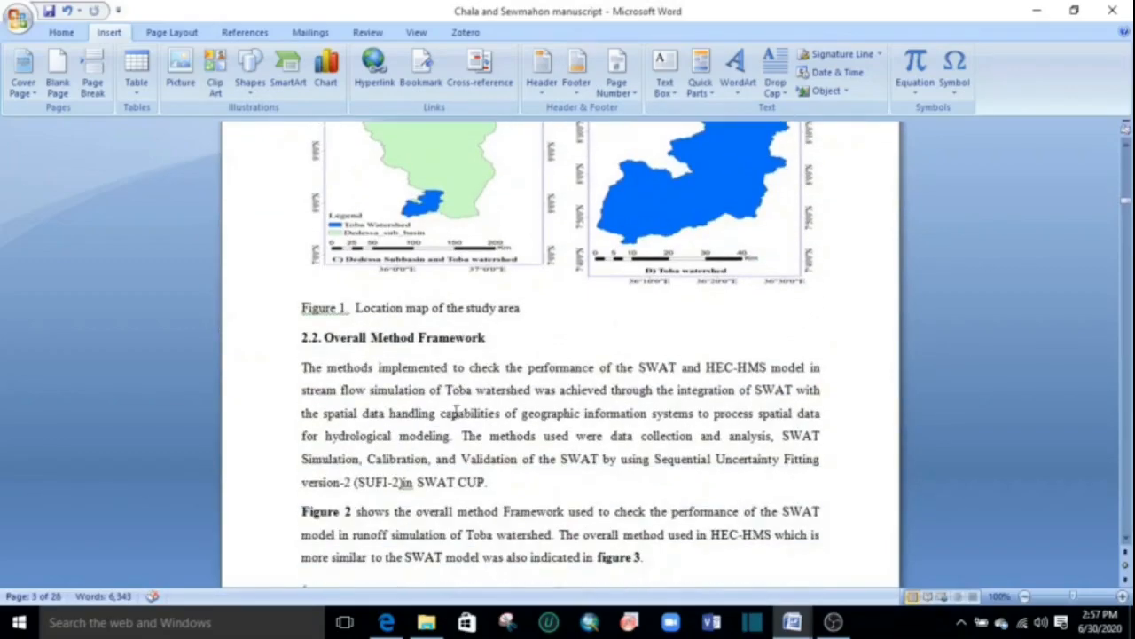
{"action": "double_click", "coordinate": [340, 307]}
{"action": "left_click", "coordinate": [421, 71]}
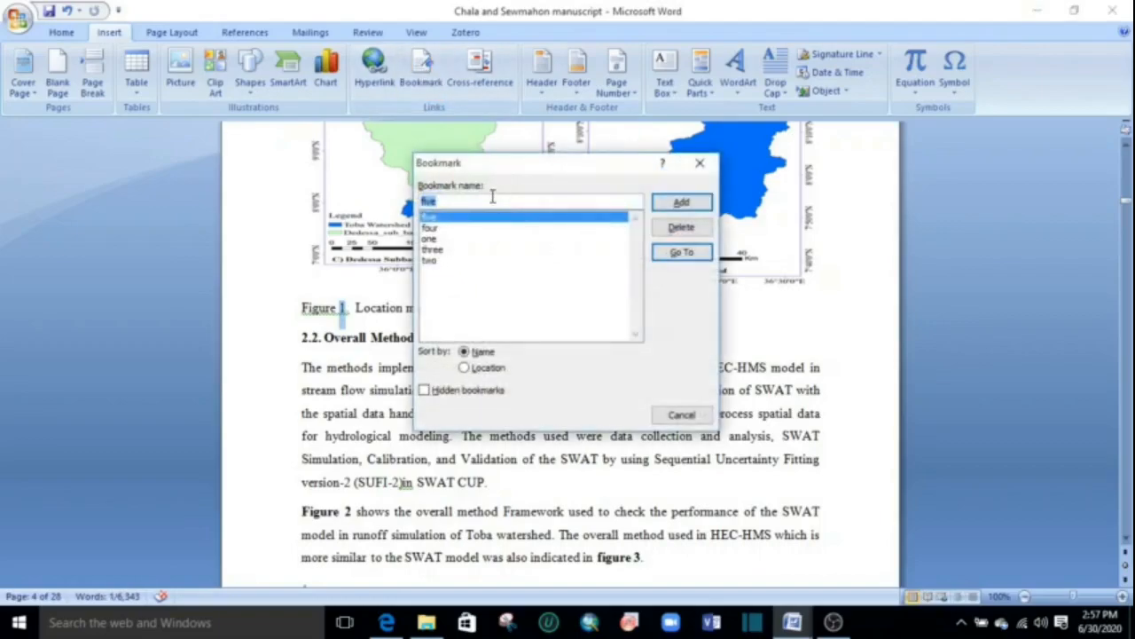
{"action": "type", "text": "f"}
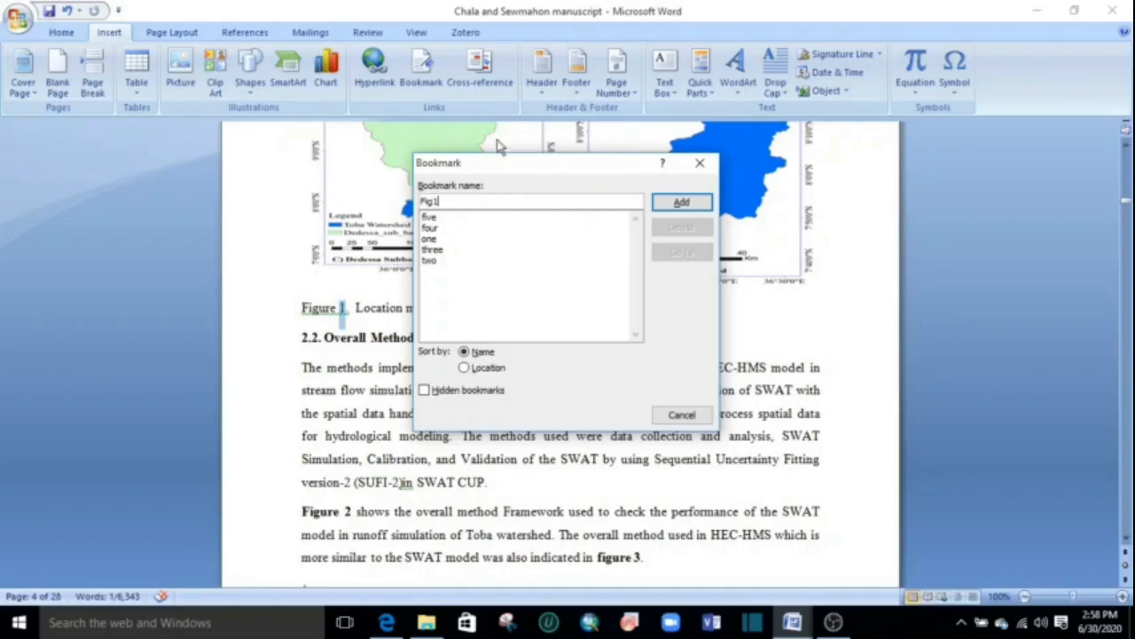
{"action": "left_click", "coordinate": [690, 204]}
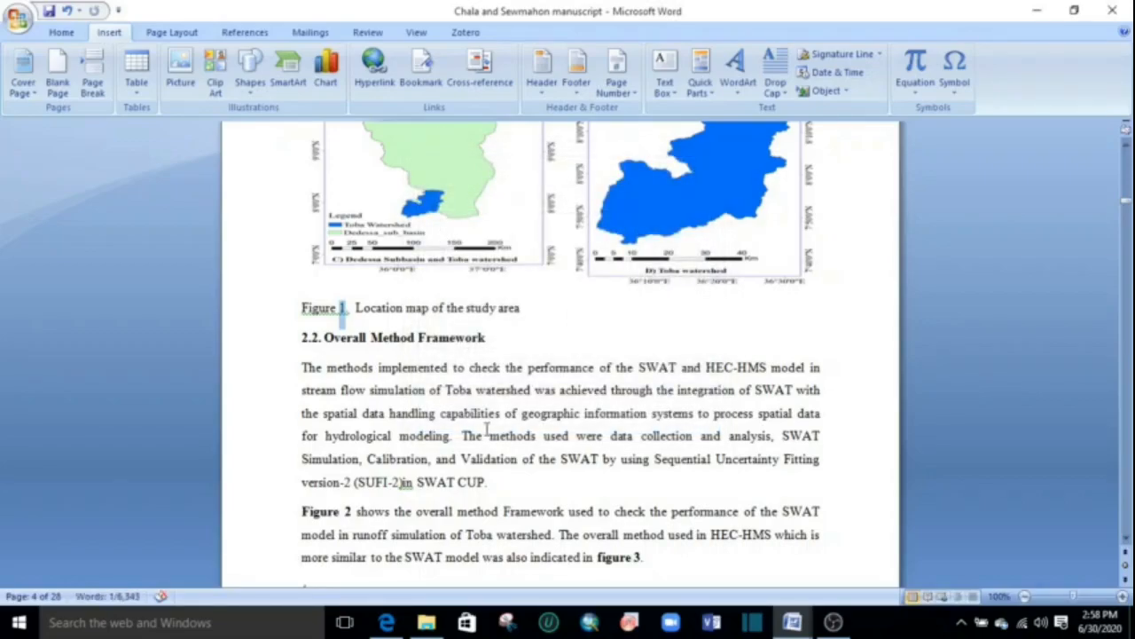
Add a bookmark named "Fig2" at the figure number in the Figure 2 caption below the SWAT method flowchart.
{"action": "scroll", "coordinate": [486, 431], "scroll_direction": "up", "scroll_amount": 6}
{"action": "scroll", "coordinate": [489, 431], "scroll_direction": "down", "scroll_amount": 6}
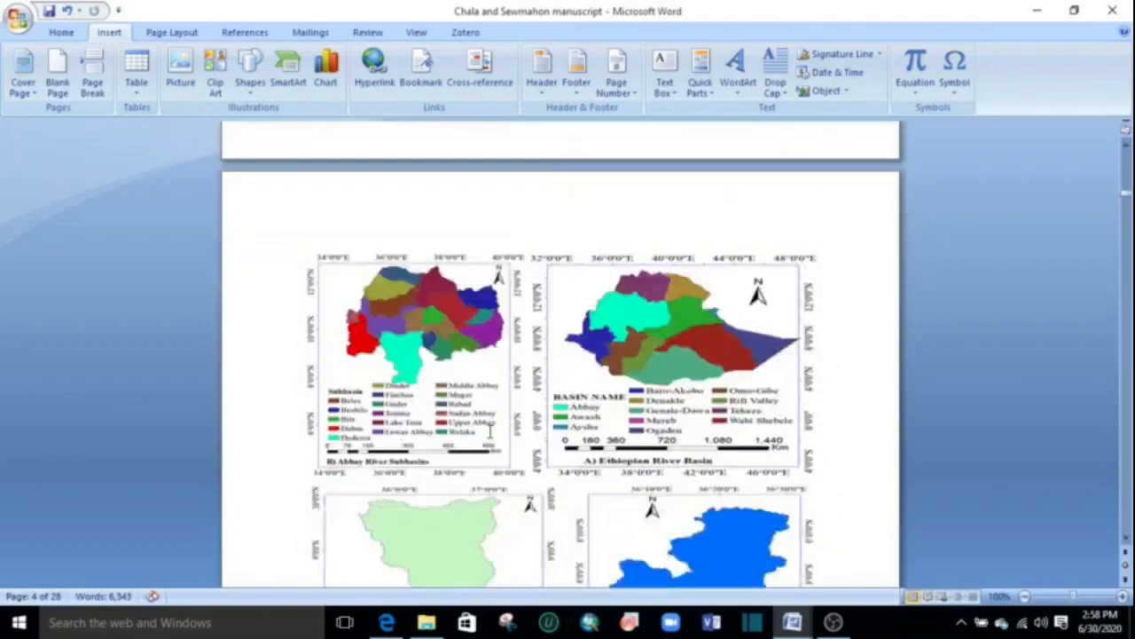
{"action": "scroll", "coordinate": [454, 364], "scroll_direction": "down", "scroll_amount": 7}
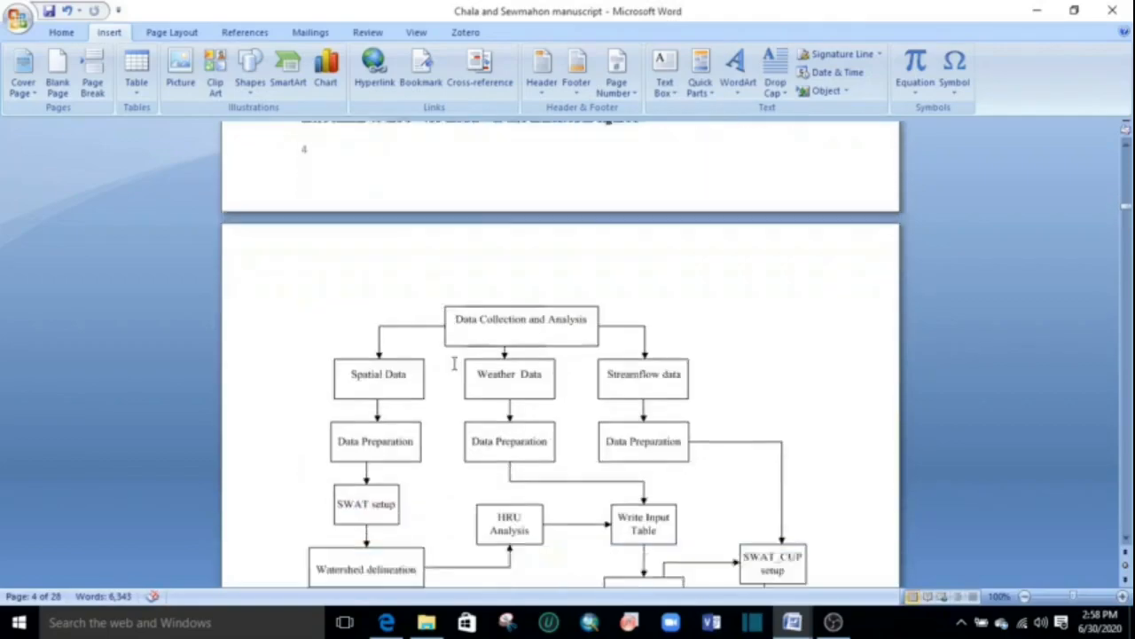
{"action": "scroll", "coordinate": [454, 364], "scroll_direction": "up", "scroll_amount": 5}
{"action": "scroll", "coordinate": [454, 363], "scroll_direction": "down", "scroll_amount": 5}
{"action": "scroll", "coordinate": [454, 363], "scroll_direction": "down", "scroll_amount": 5}
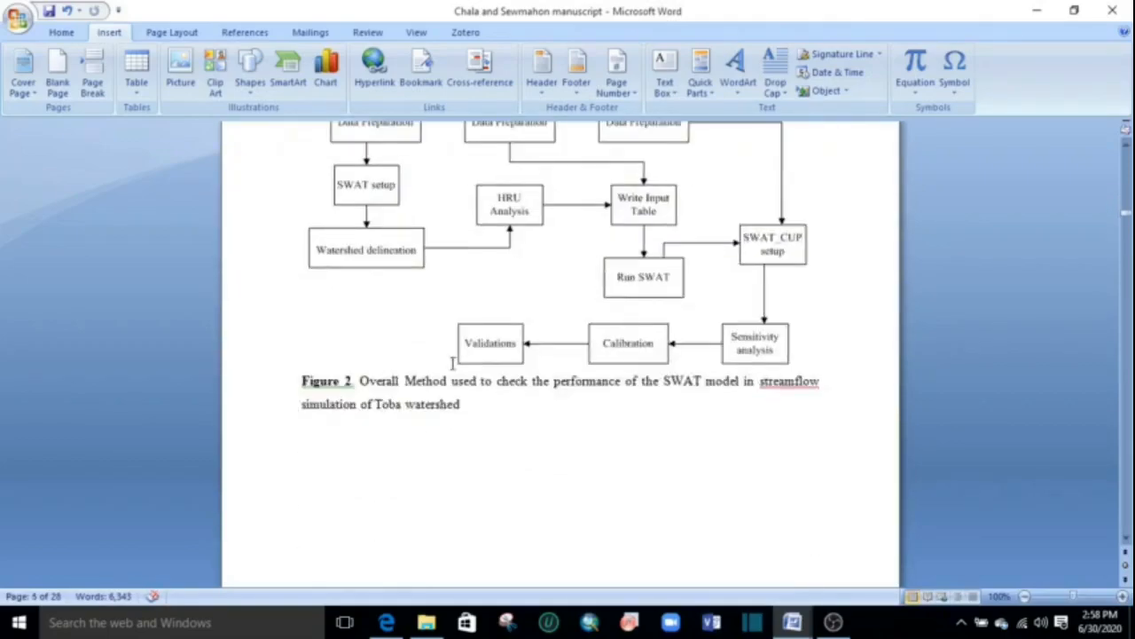
{"action": "left_click", "coordinate": [346, 383]}
{"action": "double_click", "coordinate": [346, 382]}
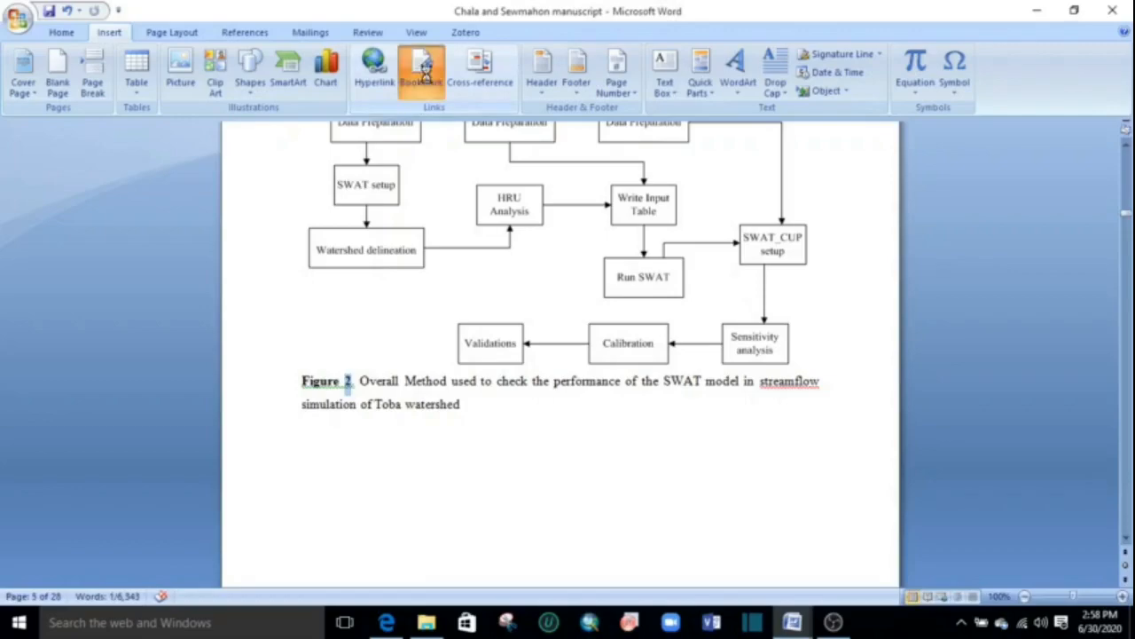
{"action": "left_click", "coordinate": [424, 78]}
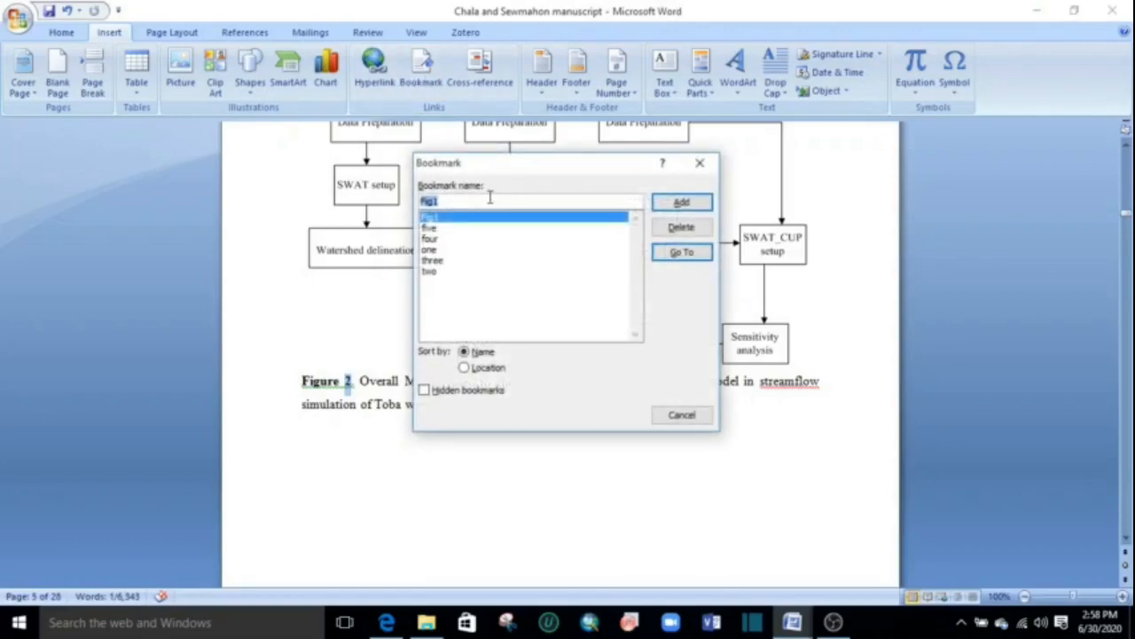
{"action": "type", "text": "Fi"}
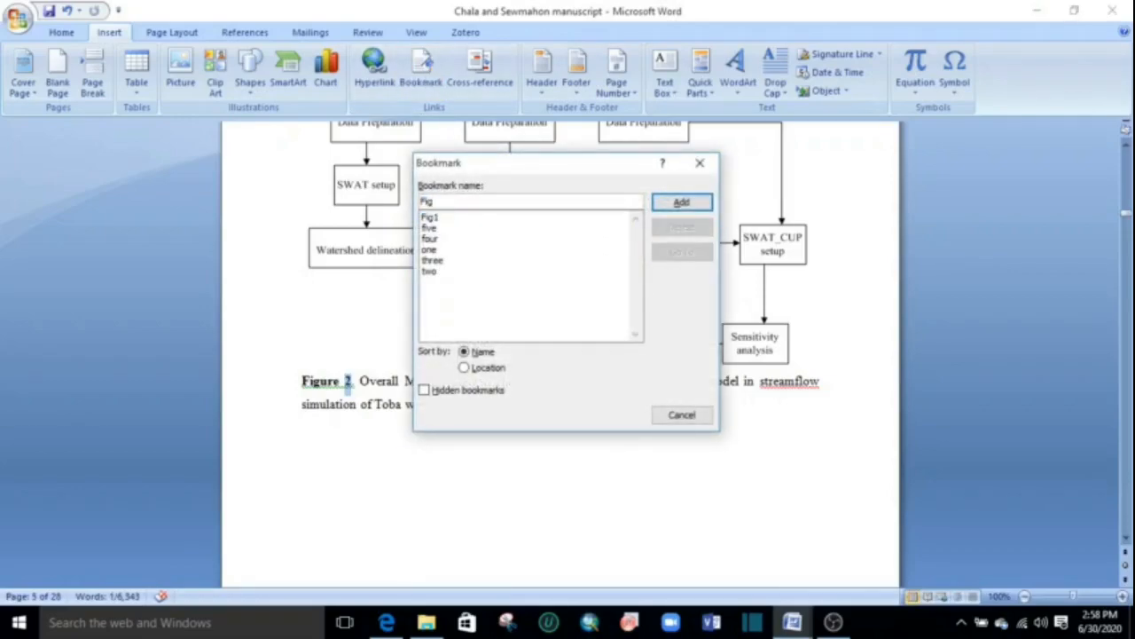
{"action": "left_click", "coordinate": [697, 207]}
Add a bookmark named "Fig3" at the figure number in the Figure 3 caption below the HEC-HMS flowchart.
{"action": "scroll", "coordinate": [448, 364], "scroll_direction": "down", "scroll_amount": 20}
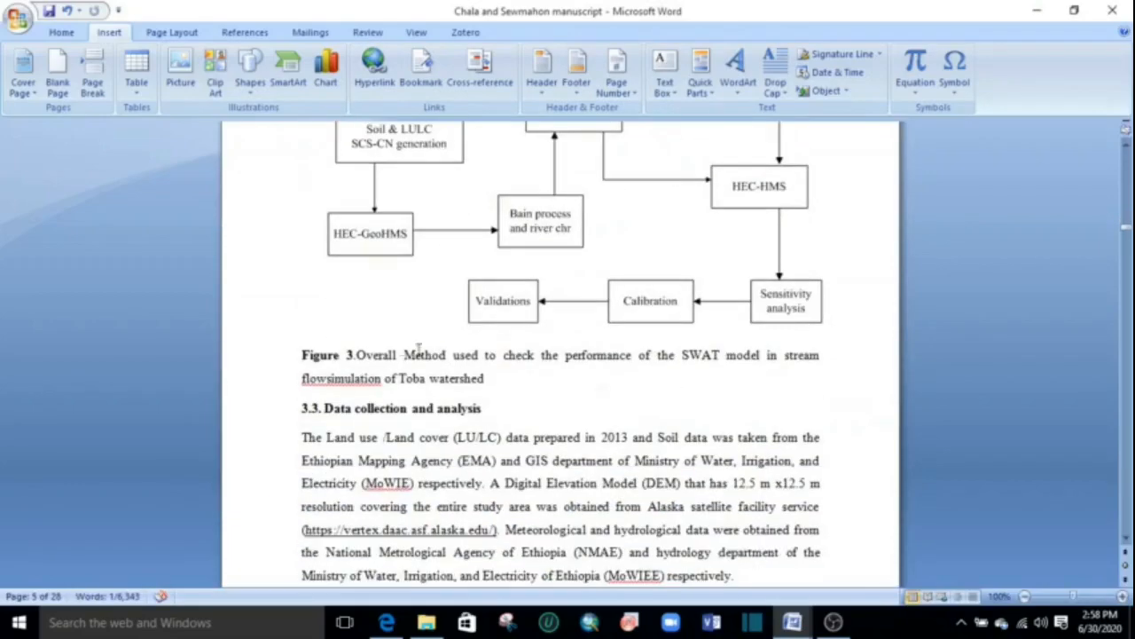
{"action": "left_click", "coordinate": [345, 355]}
{"action": "double_click", "coordinate": [350, 355]}
{"action": "left_click", "coordinate": [420, 71]}
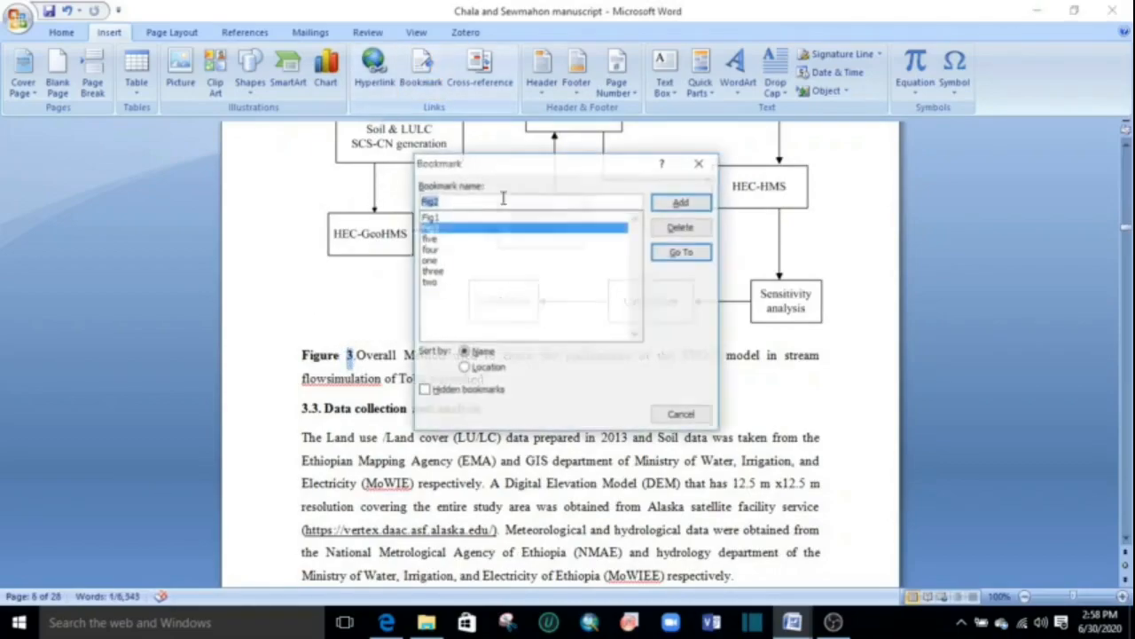
{"action": "type", "text": "F"}
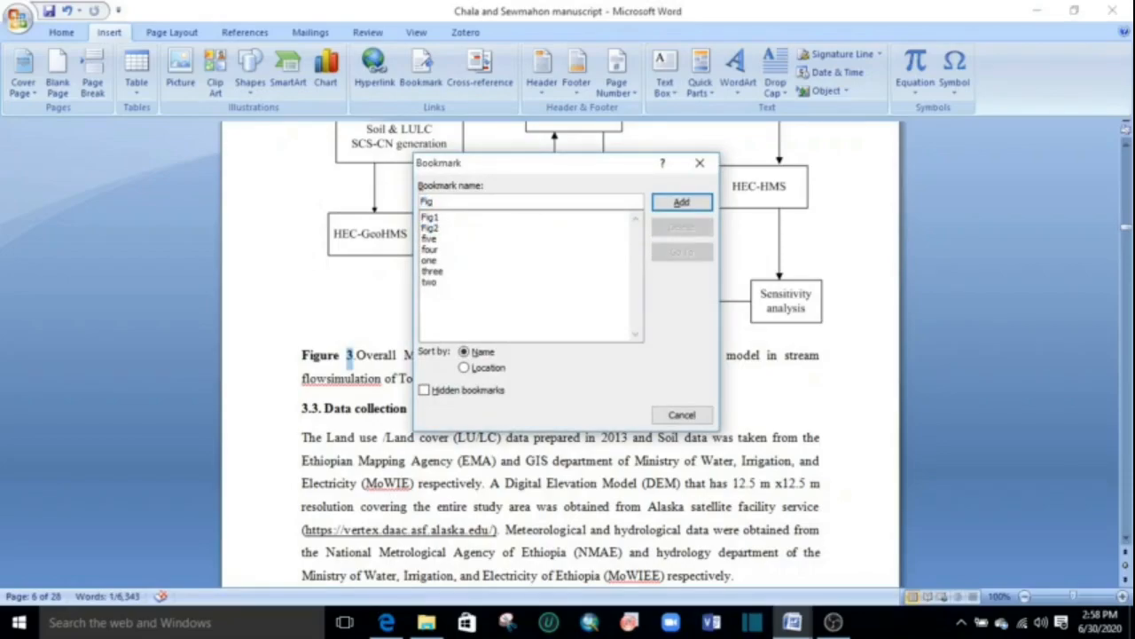
{"action": "left_click", "coordinate": [674, 204]}
Add a bookmark named "Table1" at the table number in the Table 1 caption on wave travel time and channel storage coefficient.
{"action": "scroll", "coordinate": [476, 387], "scroll_direction": "down", "scroll_amount": 5}
{"action": "scroll", "coordinate": [477, 388], "scroll_direction": "up", "scroll_amount": 3}
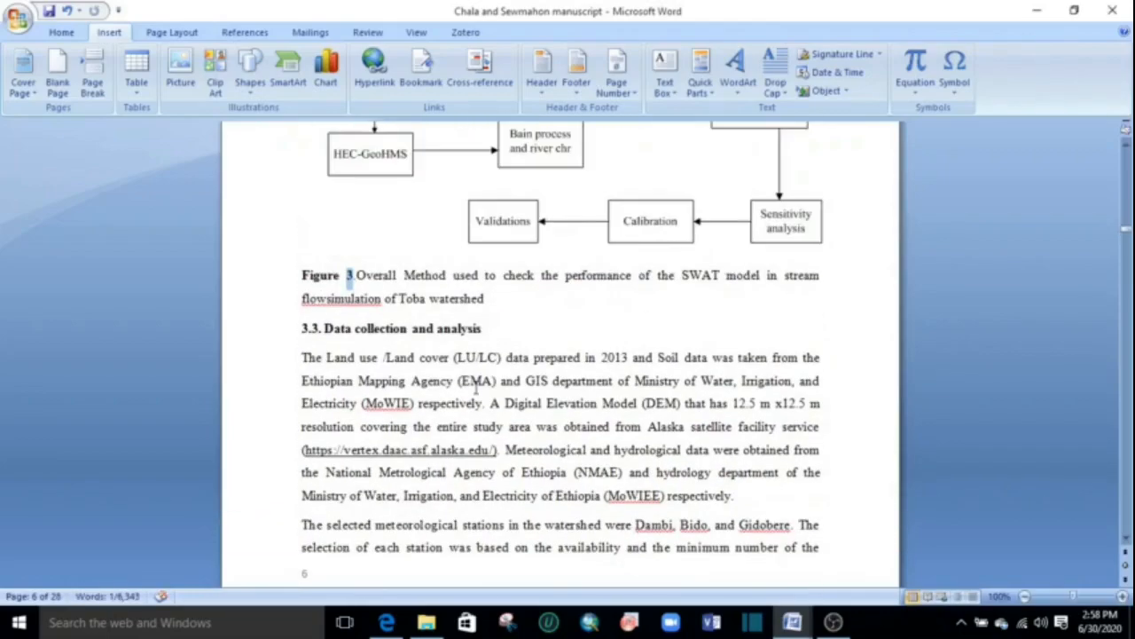
{"action": "left_click", "coordinate": [472, 377]}
{"action": "scroll", "coordinate": [473, 377], "scroll_direction": "down", "scroll_amount": 3}
{"action": "scroll", "coordinate": [483, 364], "scroll_direction": "up", "scroll_amount": 9}
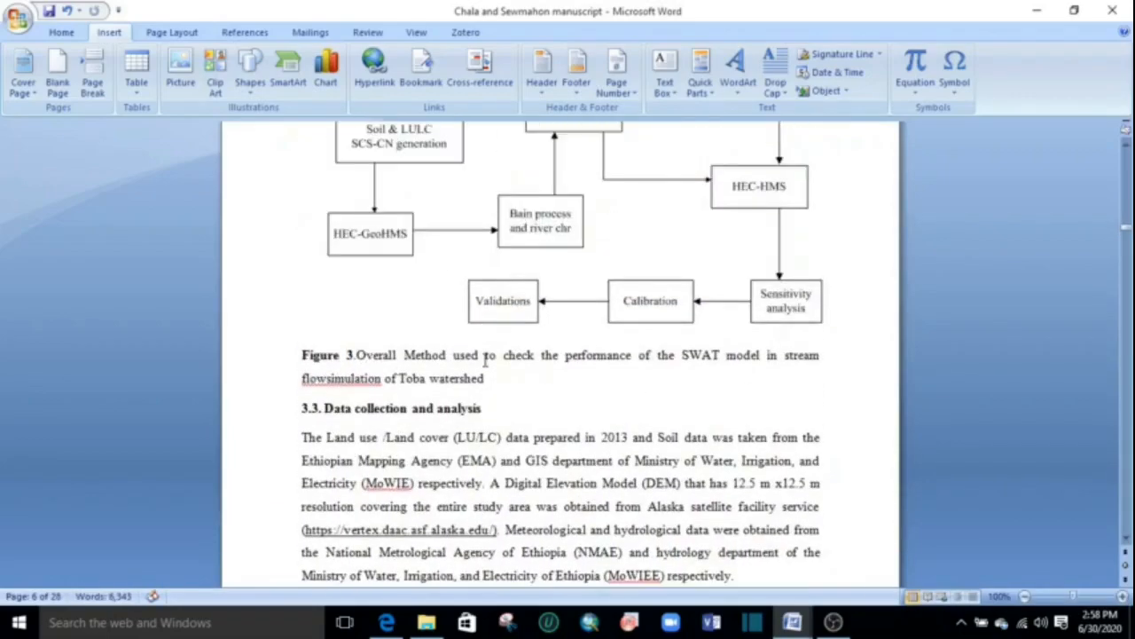
{"action": "scroll", "coordinate": [485, 357], "scroll_direction": "down", "scroll_amount": 12}
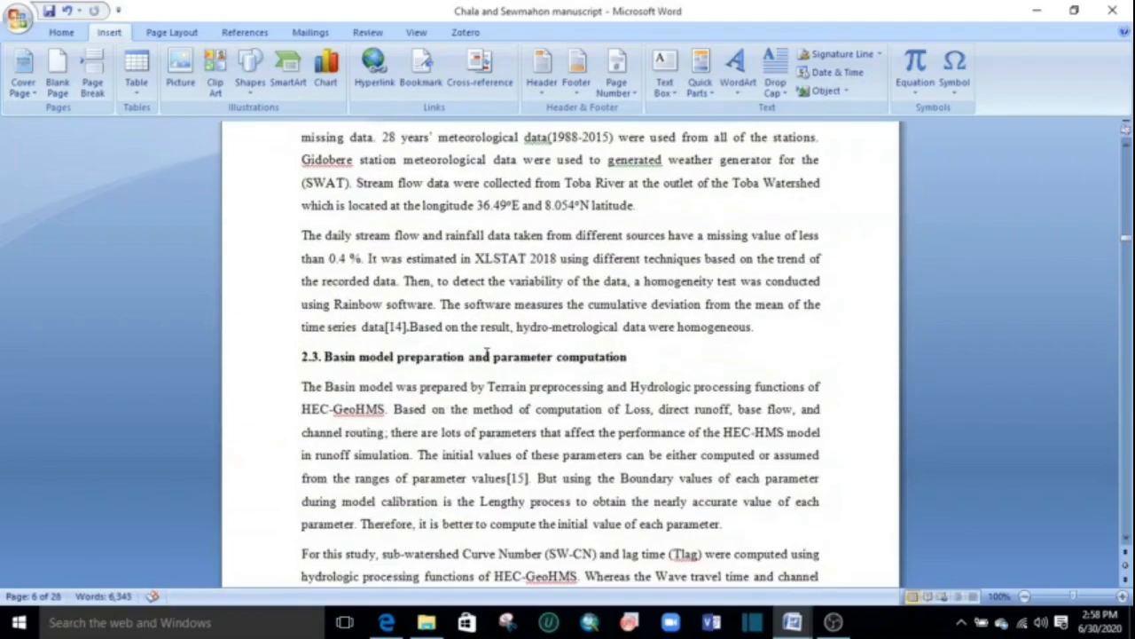
{"action": "scroll", "coordinate": [488, 312], "scroll_direction": "down", "scroll_amount": 20}
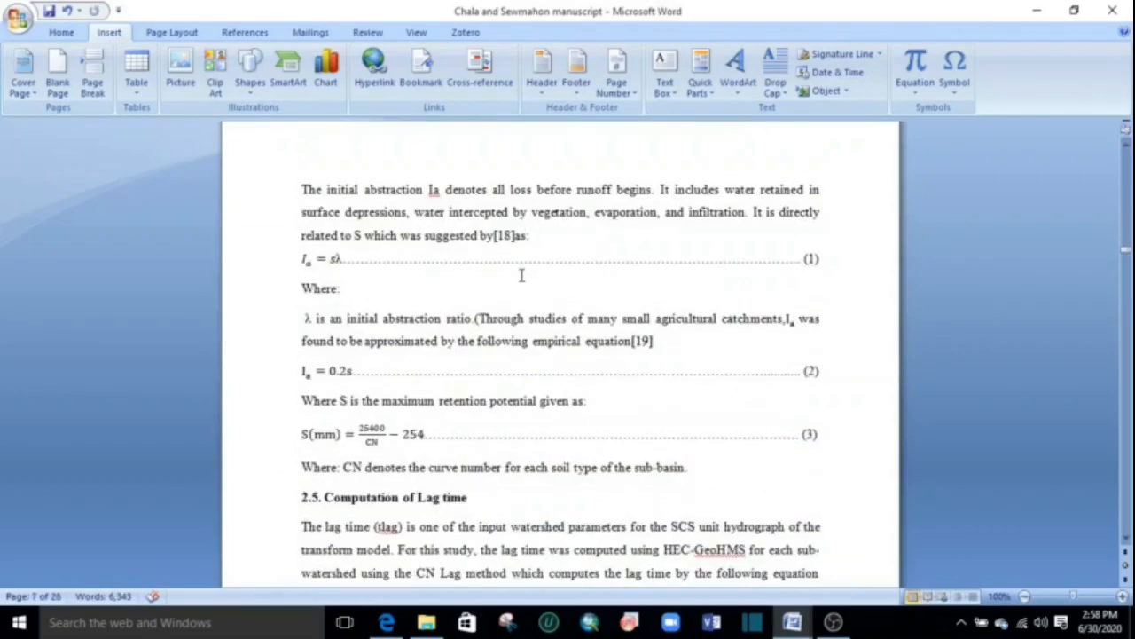
{"action": "scroll", "coordinate": [521, 276], "scroll_direction": "down", "scroll_amount": 12}
{"action": "scroll", "coordinate": [523, 275], "scroll_direction": "up", "scroll_amount": 5}
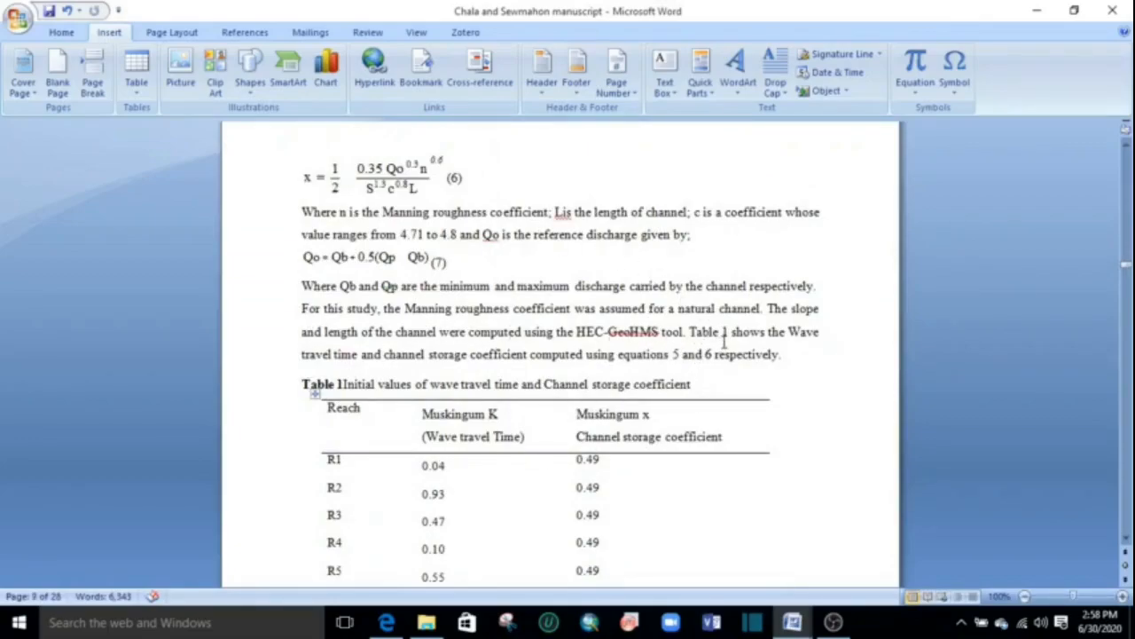
{"action": "double_click", "coordinate": [341, 384]}
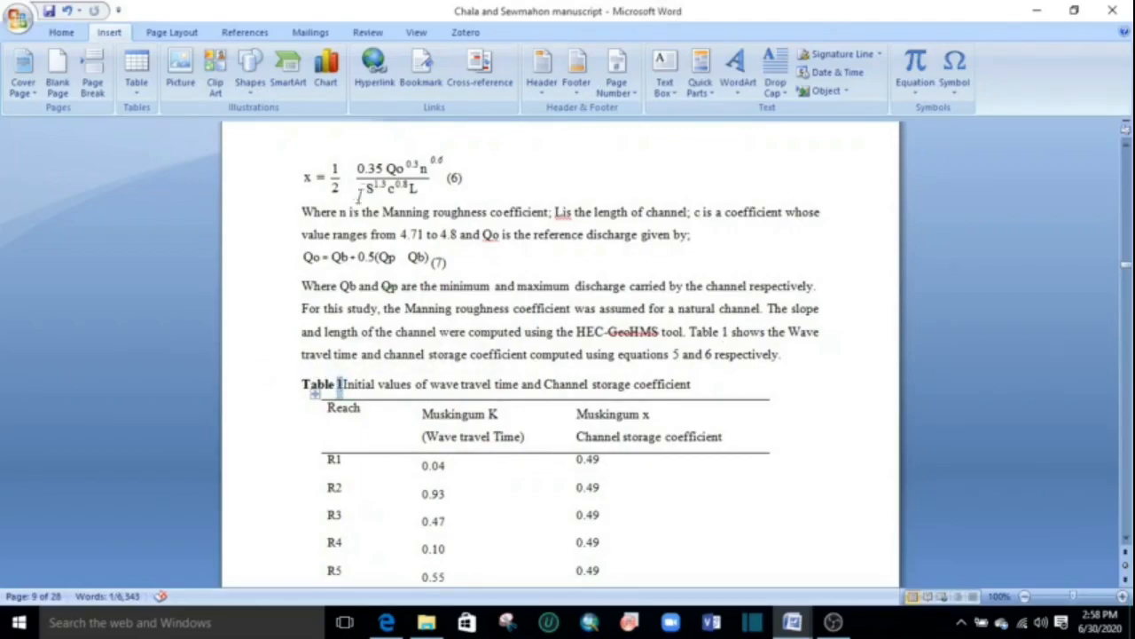
{"action": "left_click", "coordinate": [421, 69]}
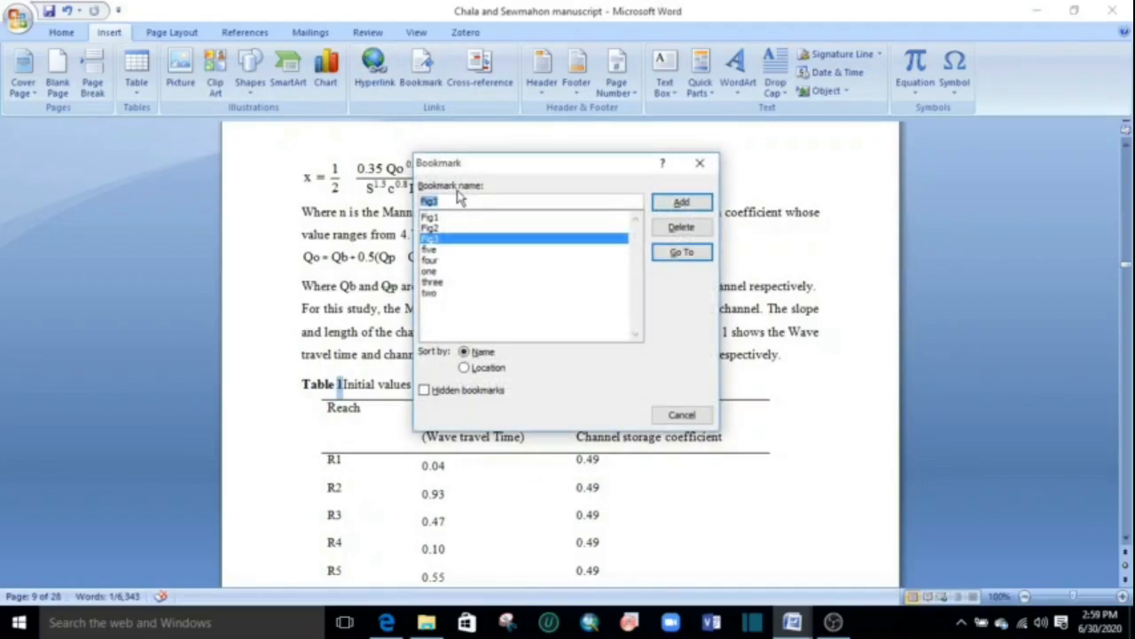
{"action": "type", "text": "Tabl"}
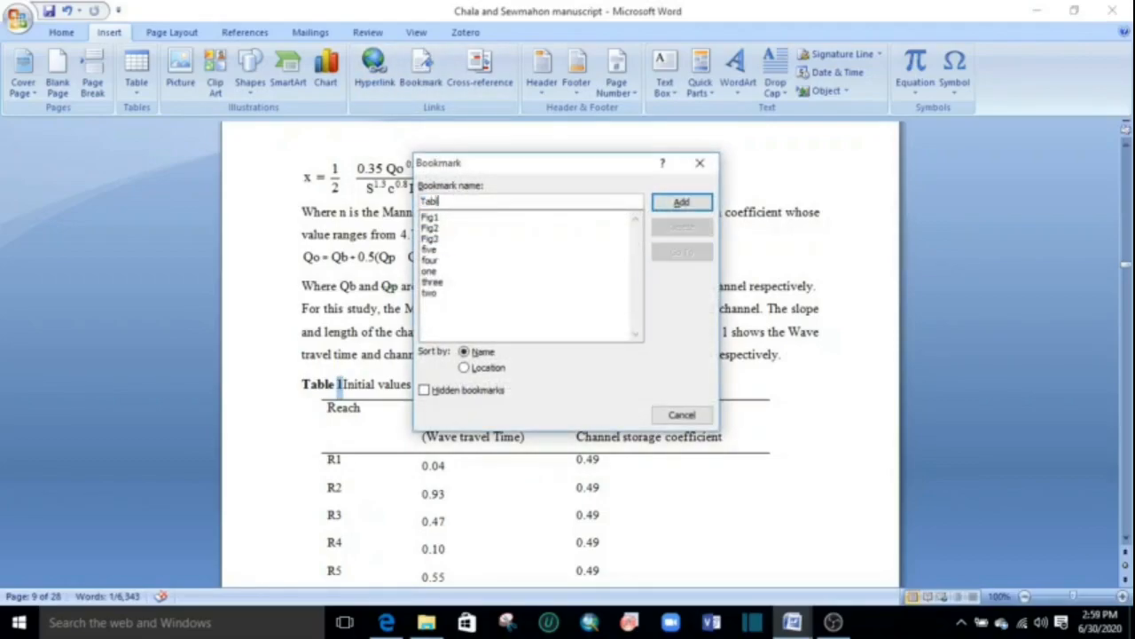
{"action": "type", "text": "e 1"}
{"action": "left_click", "coordinate": [682, 202]}
Add a bookmark named "Table2" at the table number in the Table 2 caption on contributing stations and gauge weights.
{"action": "scroll", "coordinate": [602, 337], "scroll_direction": "down", "scroll_amount": 4}
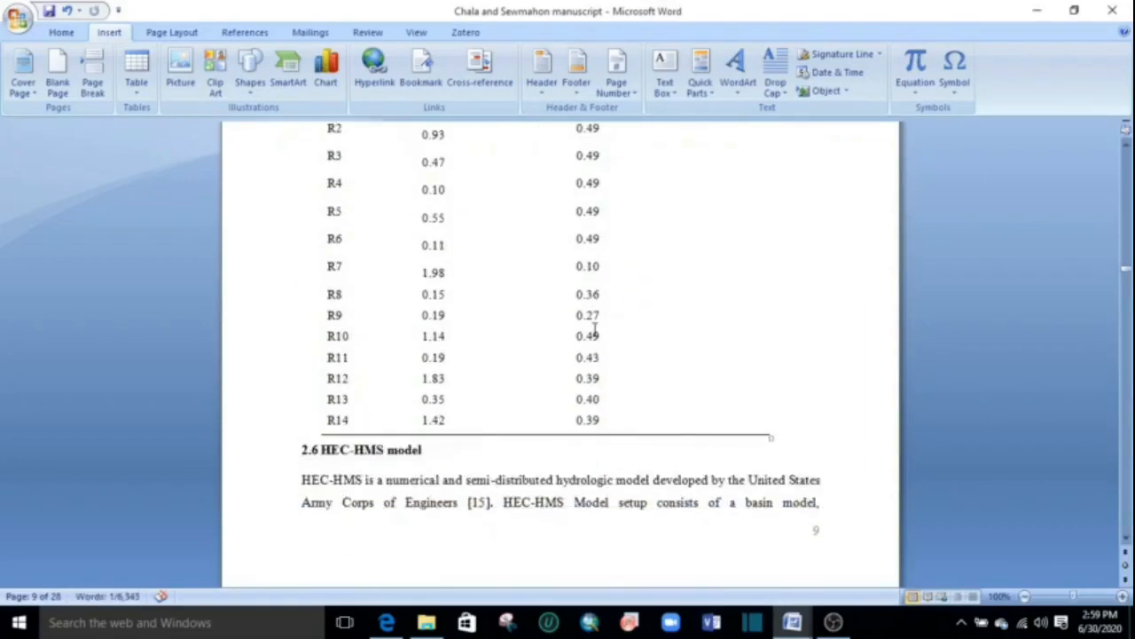
{"action": "left_click", "coordinate": [586, 324]}
{"action": "scroll", "coordinate": [585, 324], "scroll_direction": "down", "scroll_amount": 12}
{"action": "scroll", "coordinate": [558, 353], "scroll_direction": "down", "scroll_amount": 15}
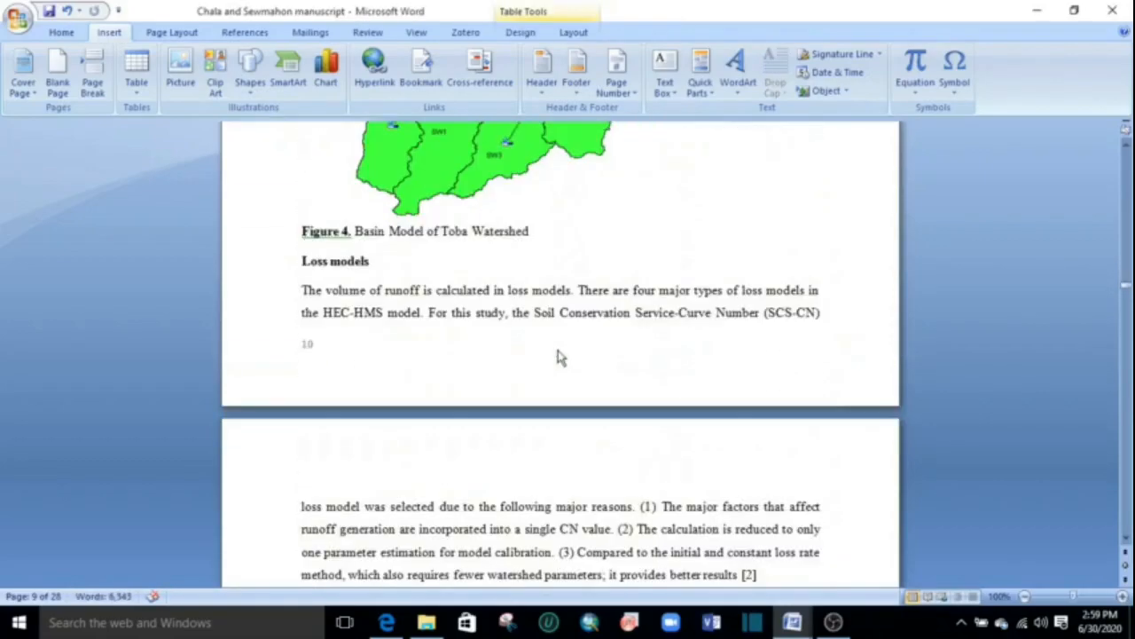
{"action": "scroll", "coordinate": [559, 350], "scroll_direction": "down", "scroll_amount": 4}
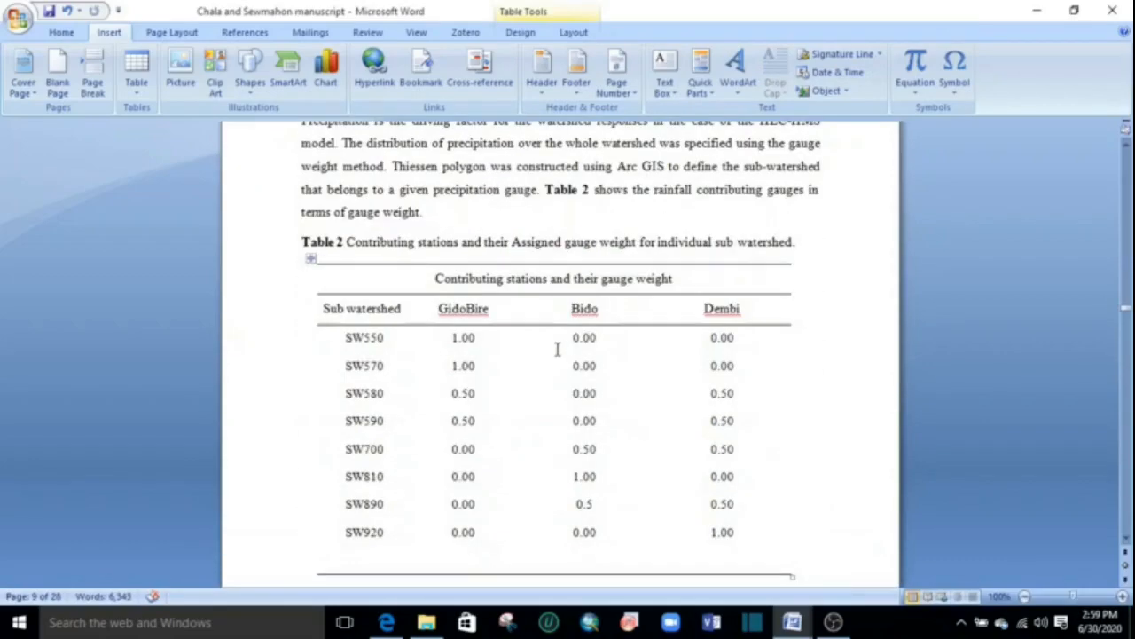
{"action": "scroll", "coordinate": [558, 346], "scroll_direction": "up", "scroll_amount": 1}
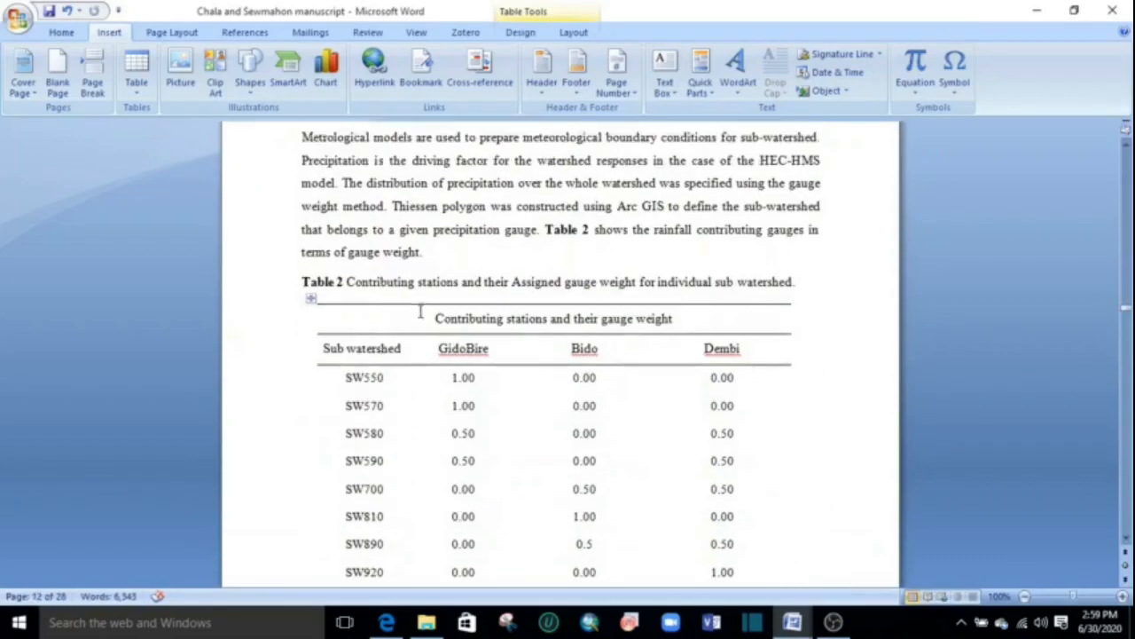
{"action": "left_click", "coordinate": [339, 282]}
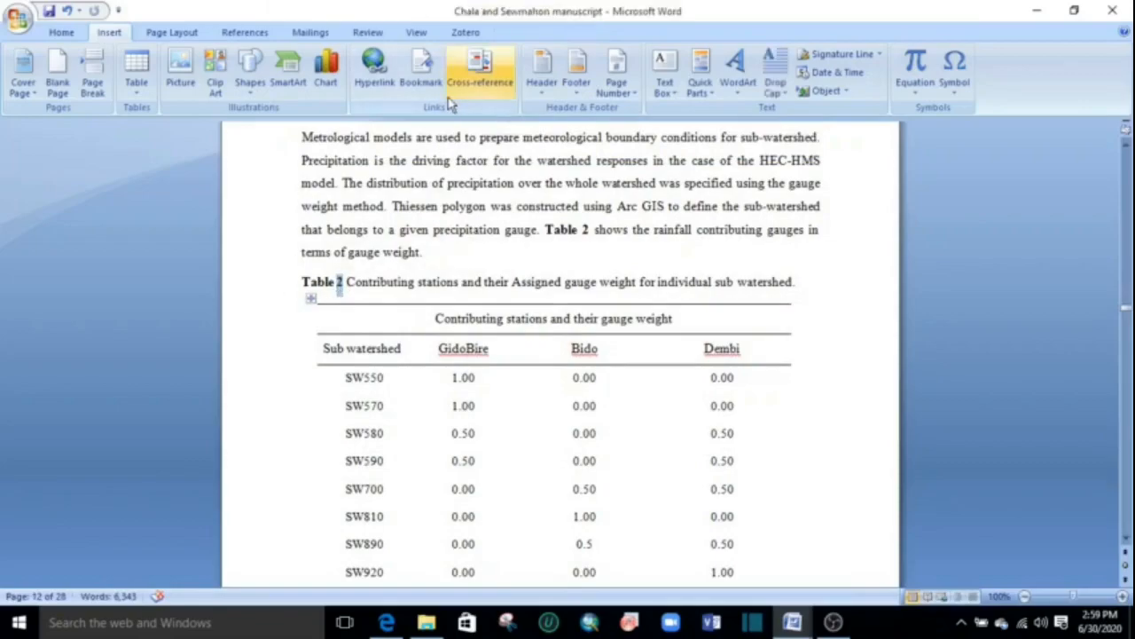
{"action": "left_click", "coordinate": [420, 70]}
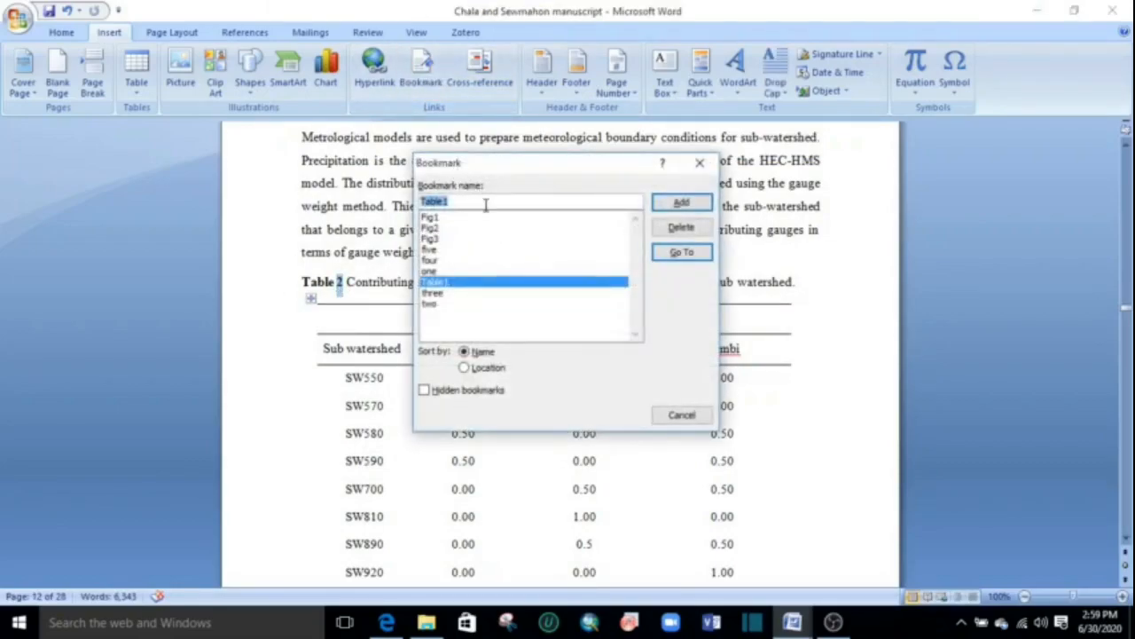
{"action": "type", "text": "T"}
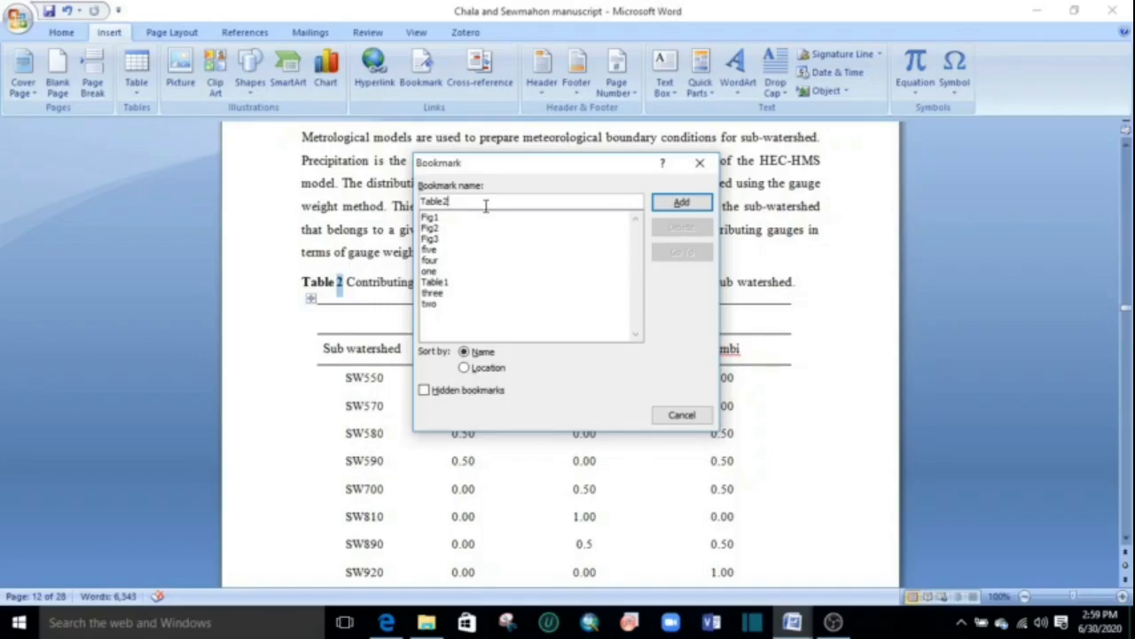
{"action": "left_click", "coordinate": [681, 203]}
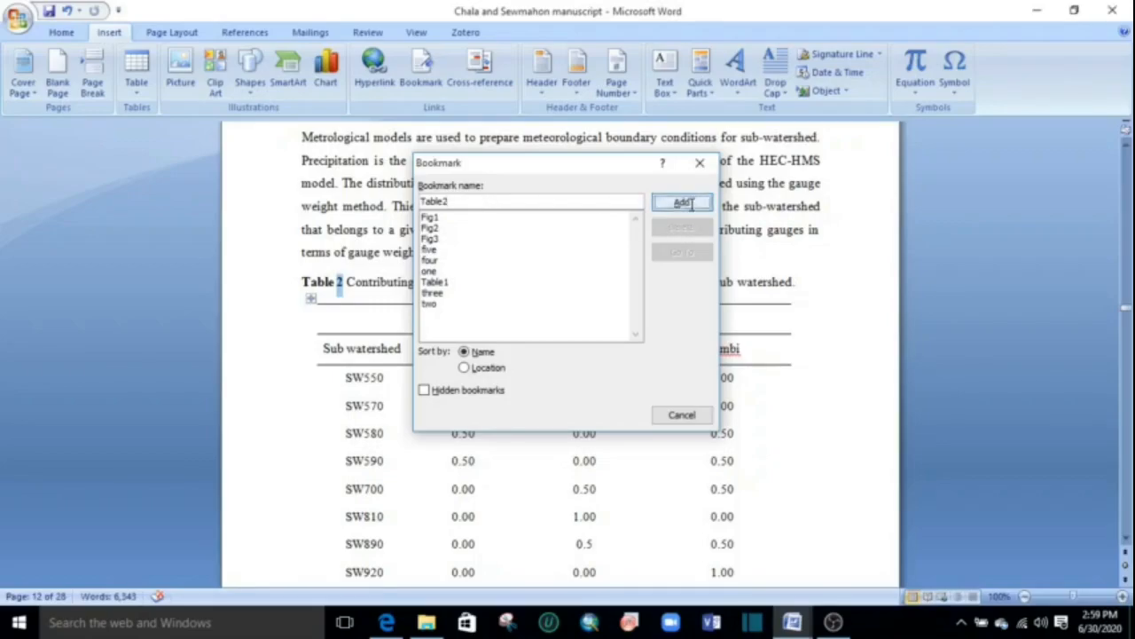
Hyperlink the number in citation [1] in the Introduction to the bookmark "one" in this document.
{"action": "scroll", "coordinate": [491, 357], "scroll_direction": "down", "scroll_amount": 2}
{"action": "scroll", "coordinate": [493, 362], "scroll_direction": "down", "scroll_amount": 5}
{"action": "scroll", "coordinate": [1067, 448], "scroll_direction": "up", "scroll_amount": 6}
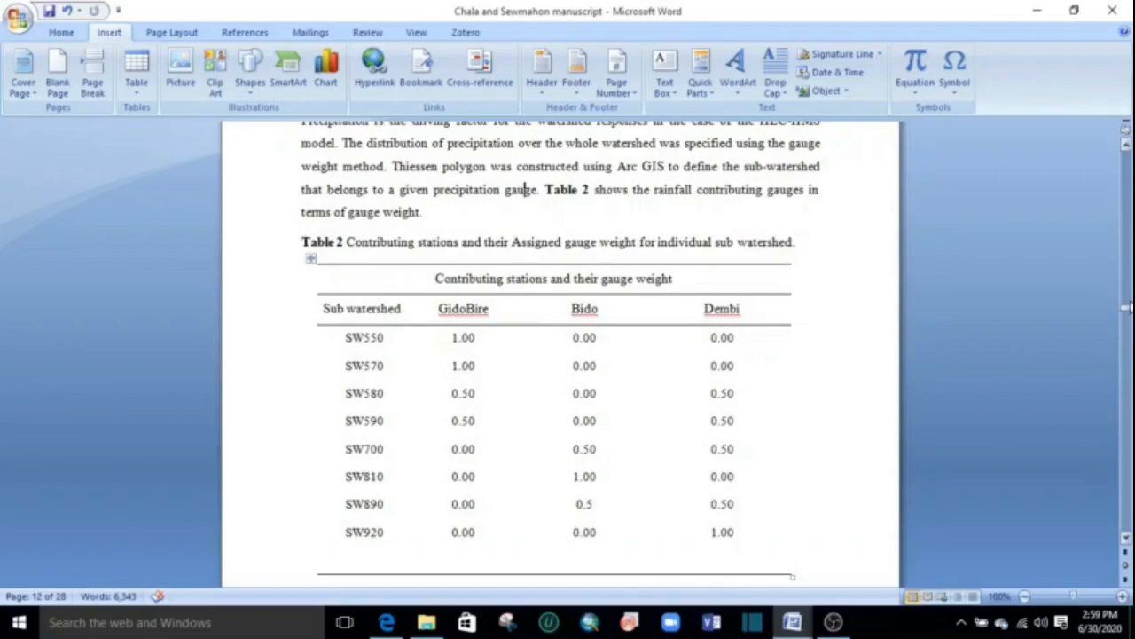
{"action": "left_click_drag", "start_coordinate": [1126, 312], "coordinate": [1127, 191]}
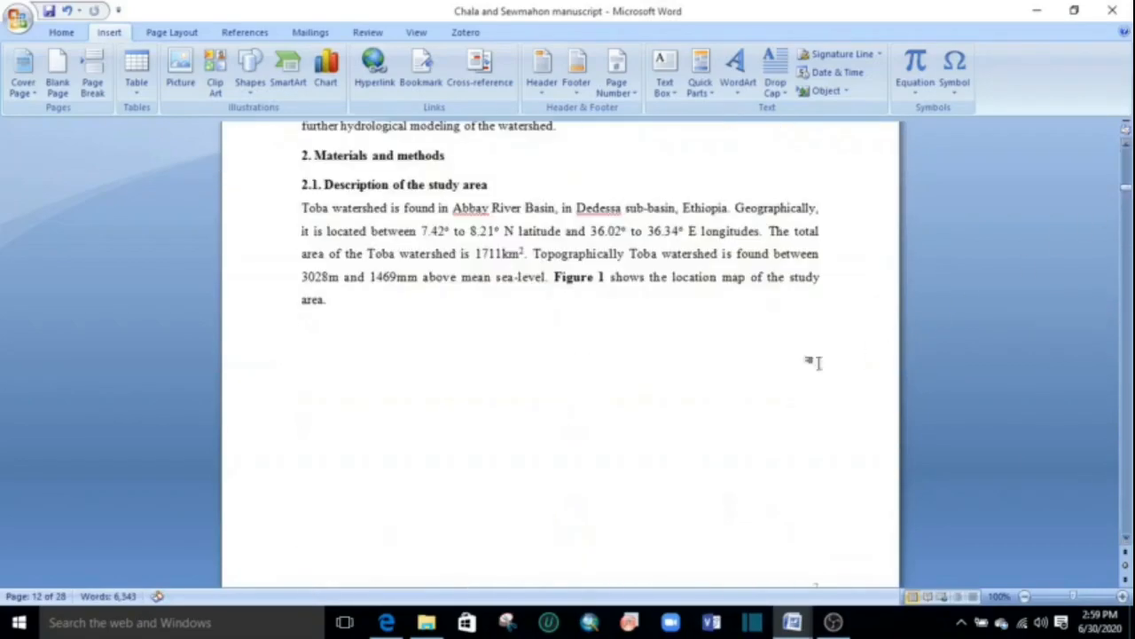
{"action": "scroll", "coordinate": [621, 438], "scroll_direction": "up", "scroll_amount": 3}
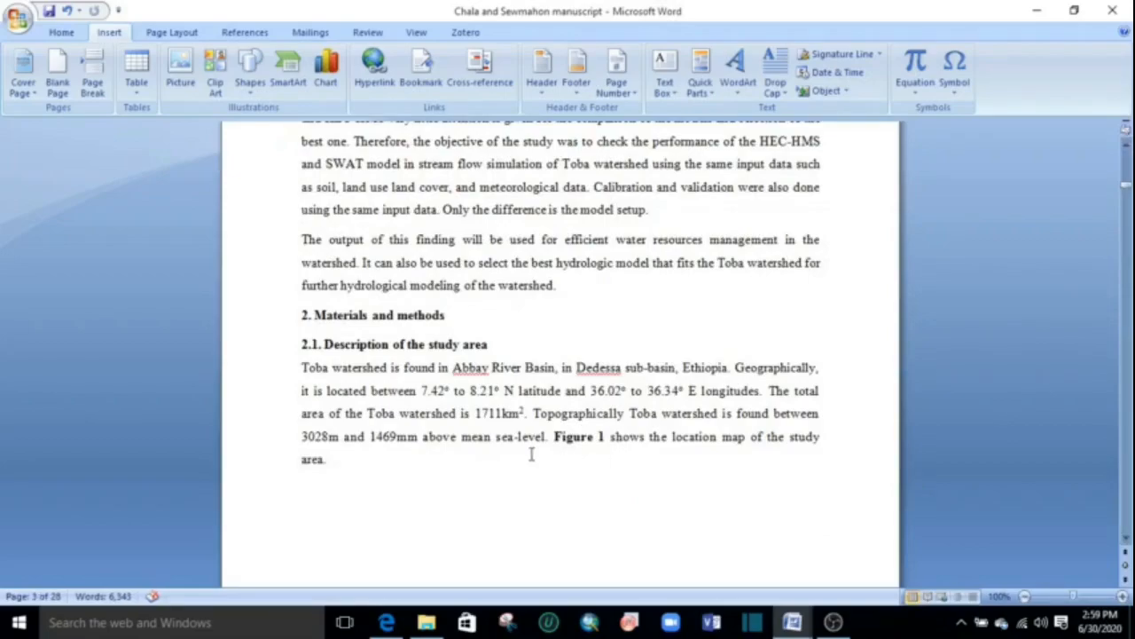
{"action": "scroll", "coordinate": [462, 336], "scroll_direction": "up", "scroll_amount": 10}
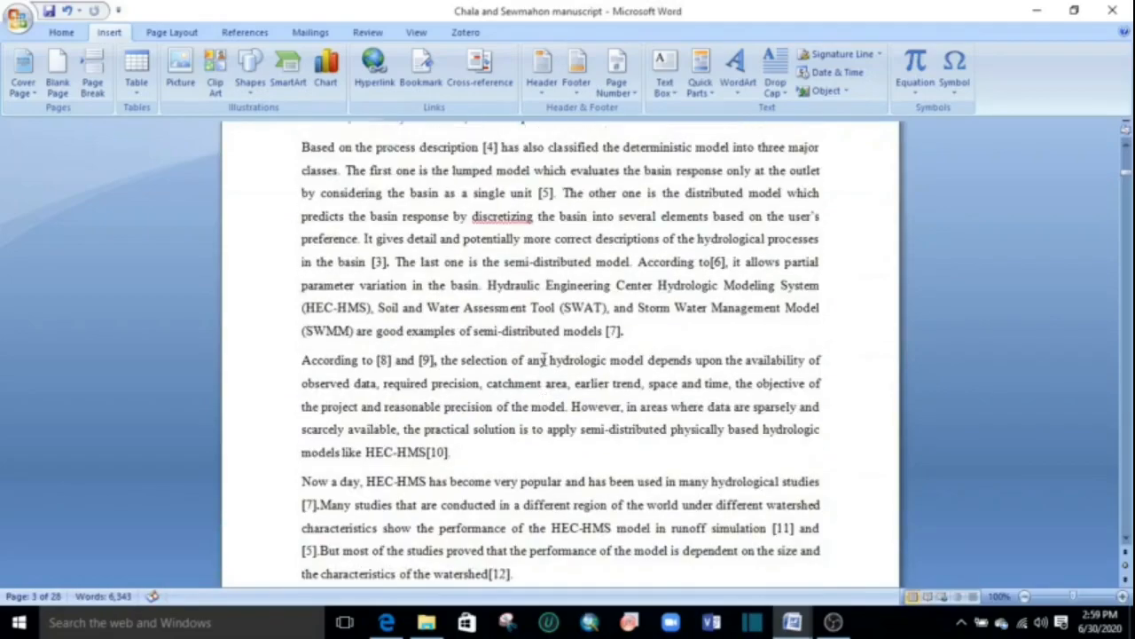
{"action": "scroll", "coordinate": [628, 313], "scroll_direction": "up", "scroll_amount": 5}
{"action": "scroll", "coordinate": [627, 313], "scroll_direction": "up", "scroll_amount": 3}
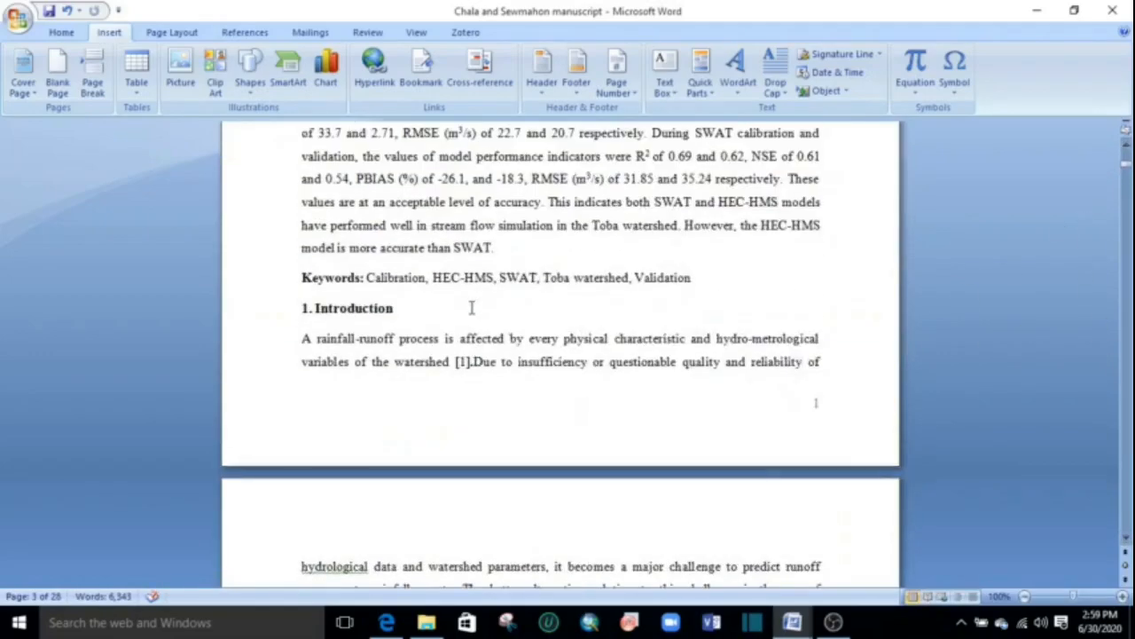
{"action": "scroll", "coordinate": [472, 308], "scroll_direction": "down", "scroll_amount": 3}
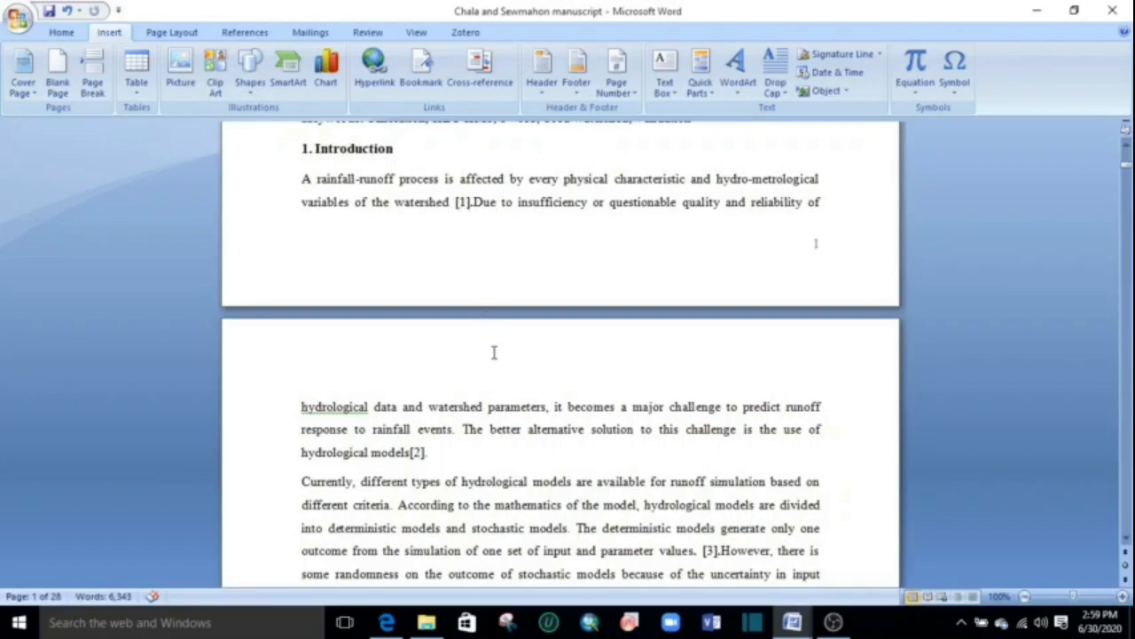
{"action": "left_click", "coordinate": [460, 202]}
{"action": "left_click", "coordinate": [380, 80]}
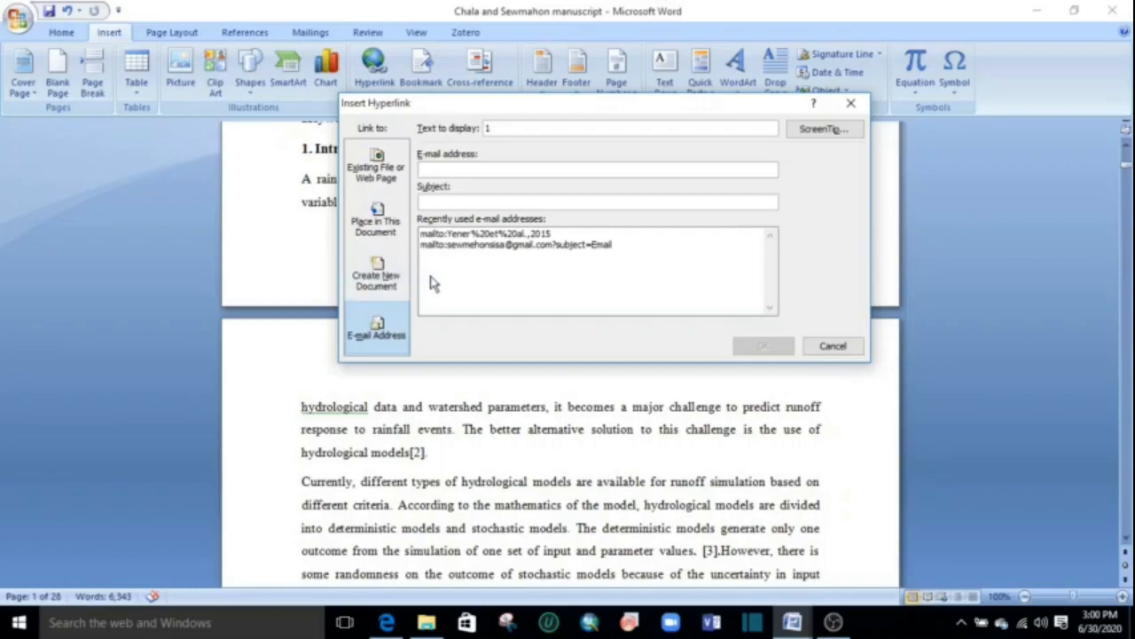
{"action": "left_click", "coordinate": [379, 221]}
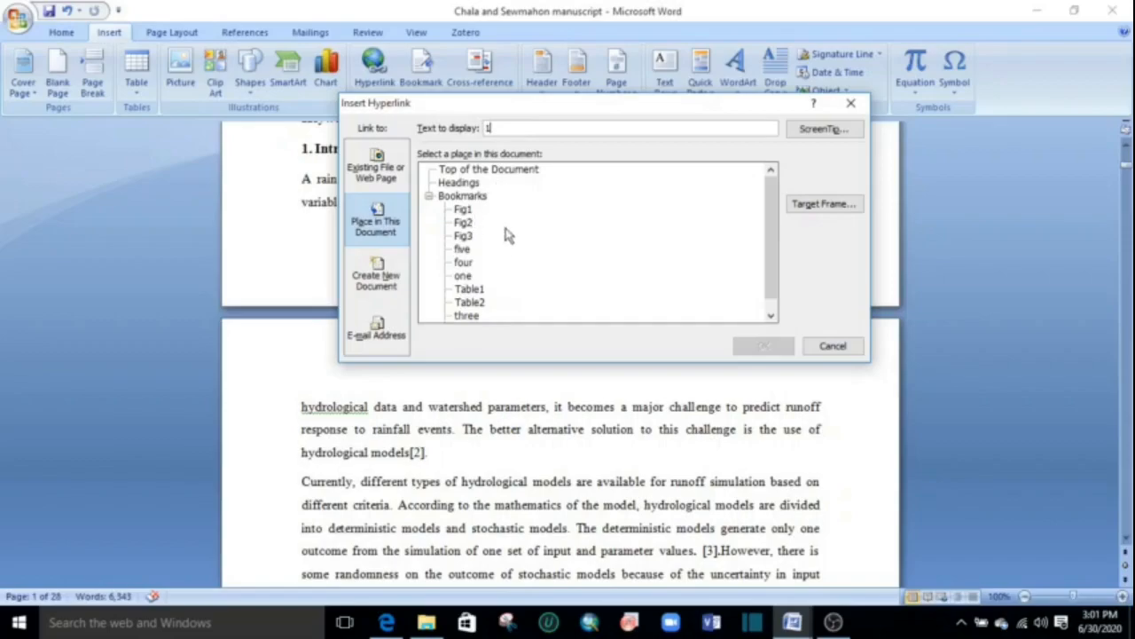
{"action": "left_click", "coordinate": [465, 276]}
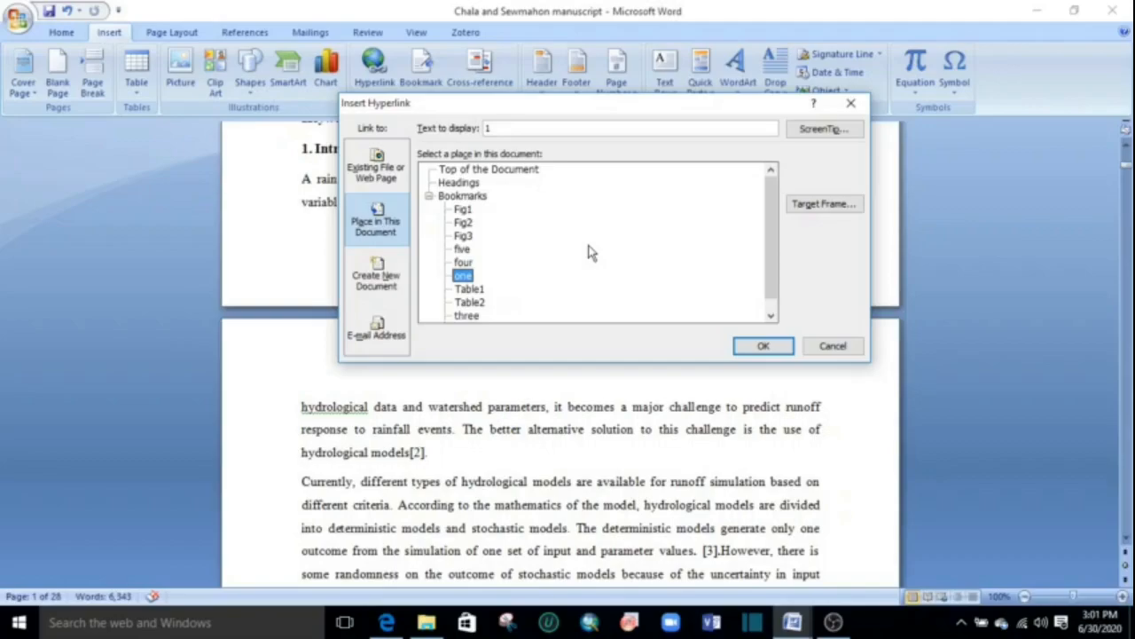
{"action": "left_click", "coordinate": [768, 348]}
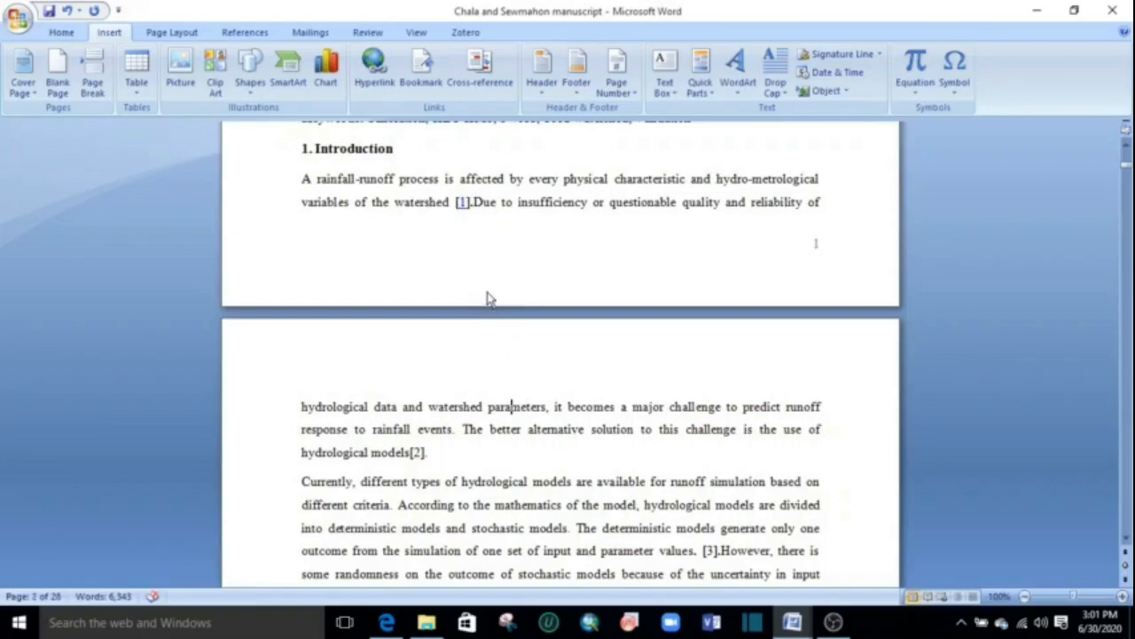
Hyperlink the number in citation [2] after "hydrological models" to the bookmark "two" in this document.
{"action": "scroll", "coordinate": [502, 315], "scroll_direction": "down", "scroll_amount": 1}
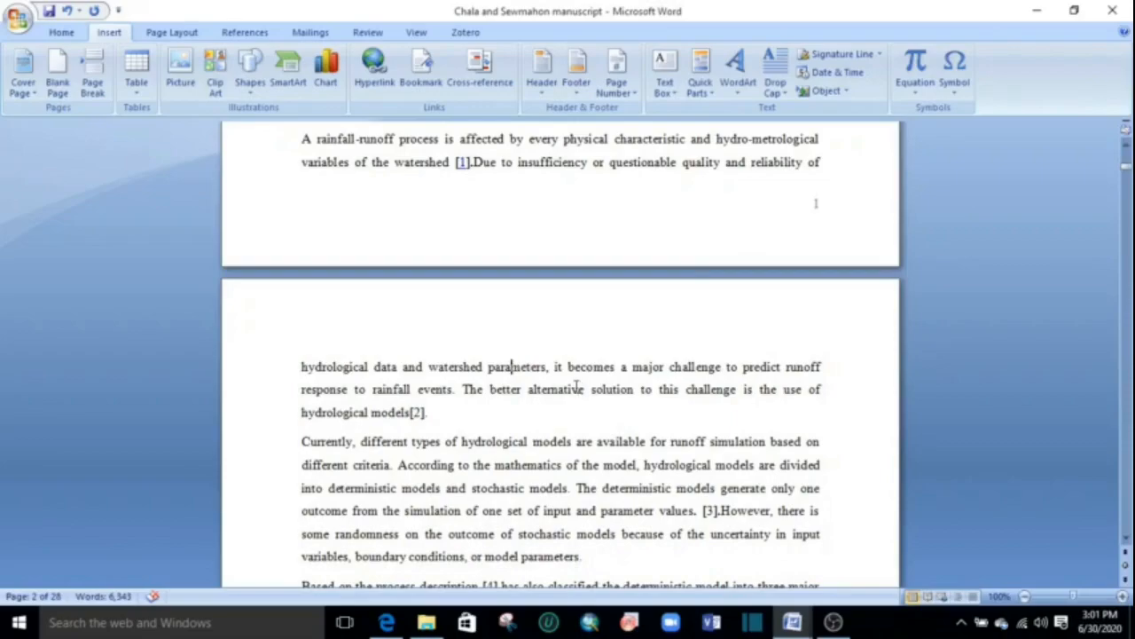
{"action": "scroll", "coordinate": [592, 418], "scroll_direction": "down", "scroll_amount": 2}
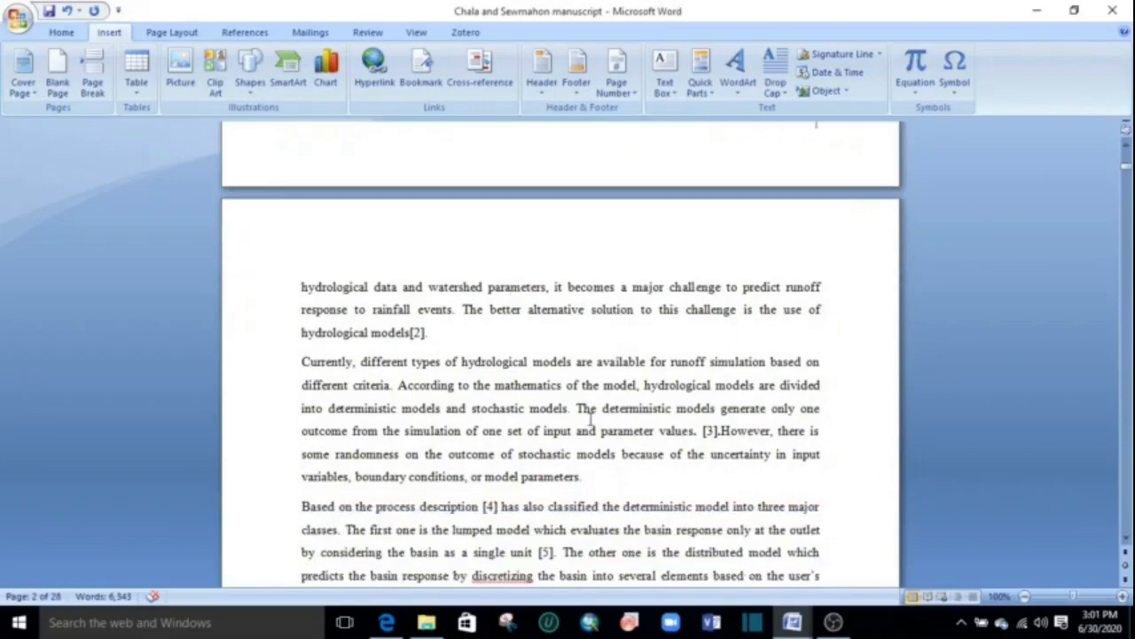
{"action": "left_click", "coordinate": [416, 333]}
{"action": "left_click", "coordinate": [375, 69]}
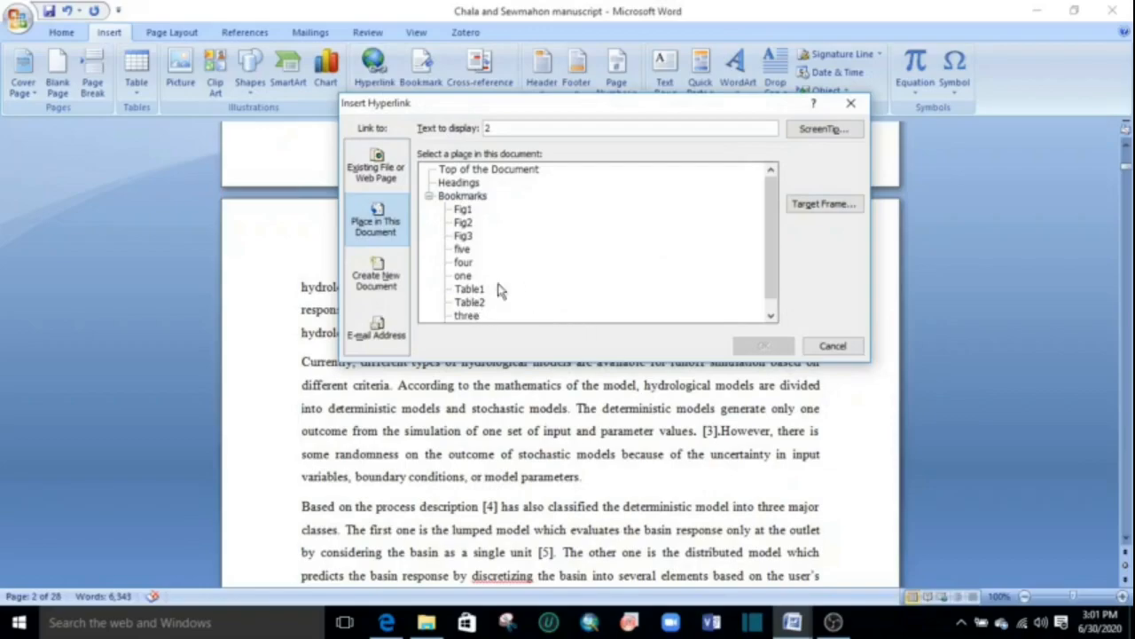
{"action": "left_click", "coordinate": [770, 315]}
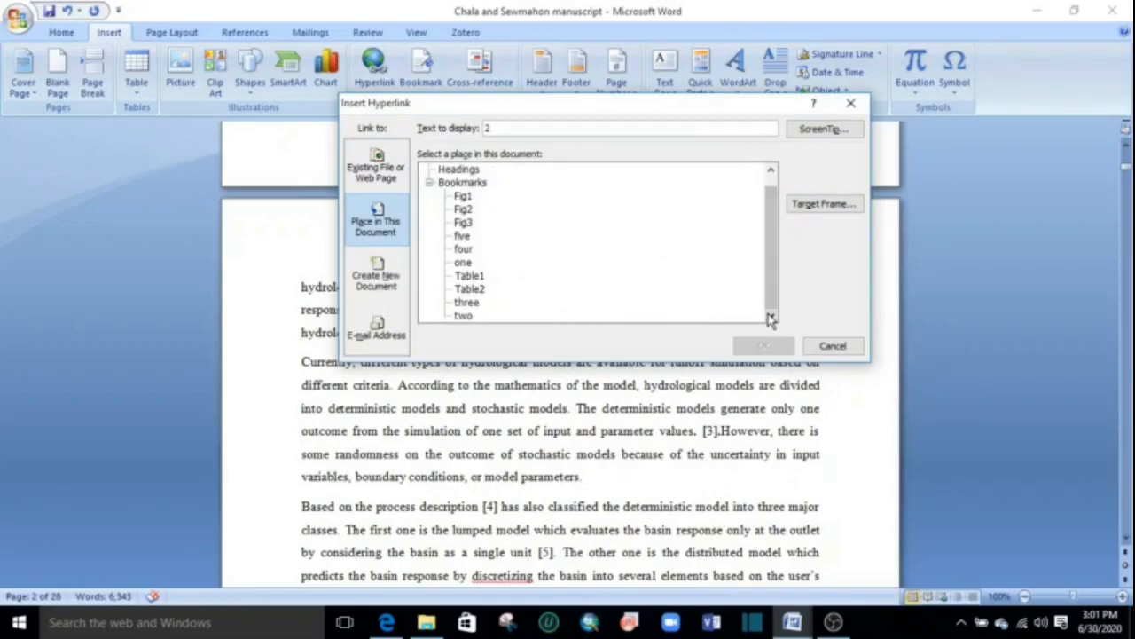
{"action": "left_click", "coordinate": [461, 316]}
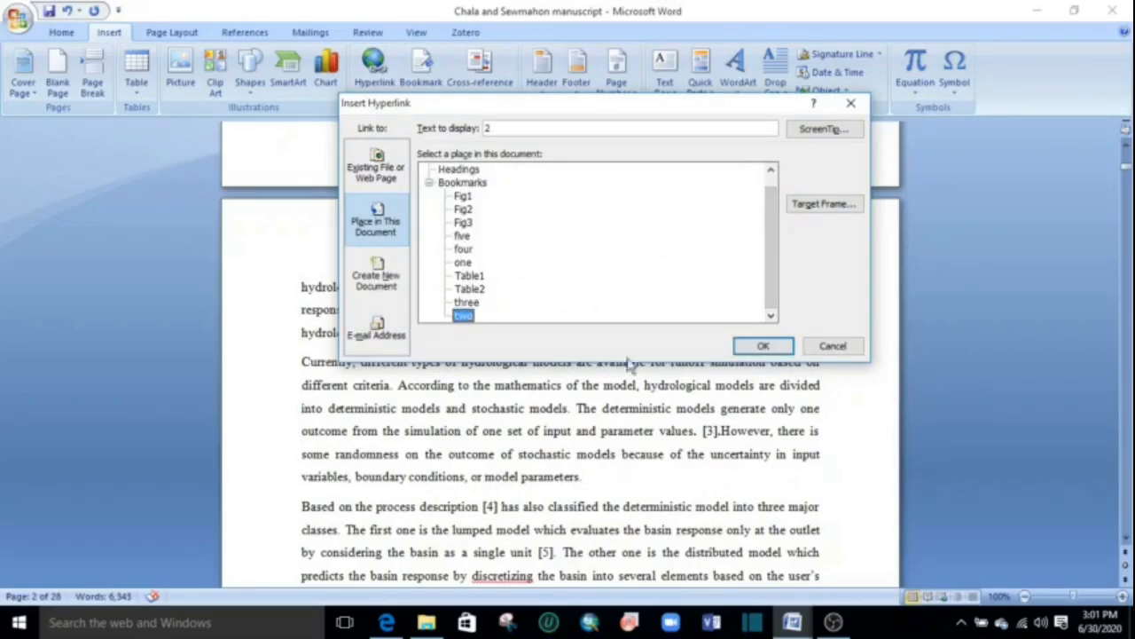
{"action": "left_click", "coordinate": [761, 345]}
Follow the link on citation [1] to test its jump to the reference list, and return to the Introduction.
{"action": "scroll", "coordinate": [572, 373], "scroll_direction": "up", "scroll_amount": 3}
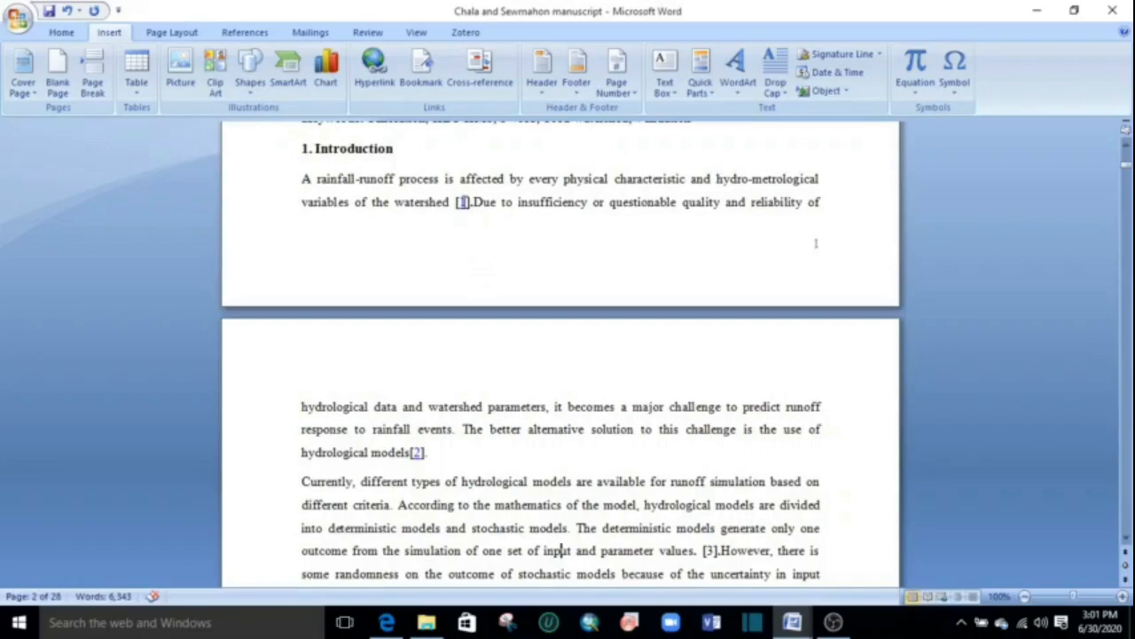
{"action": "mouse_move", "coordinate": [462, 202]}
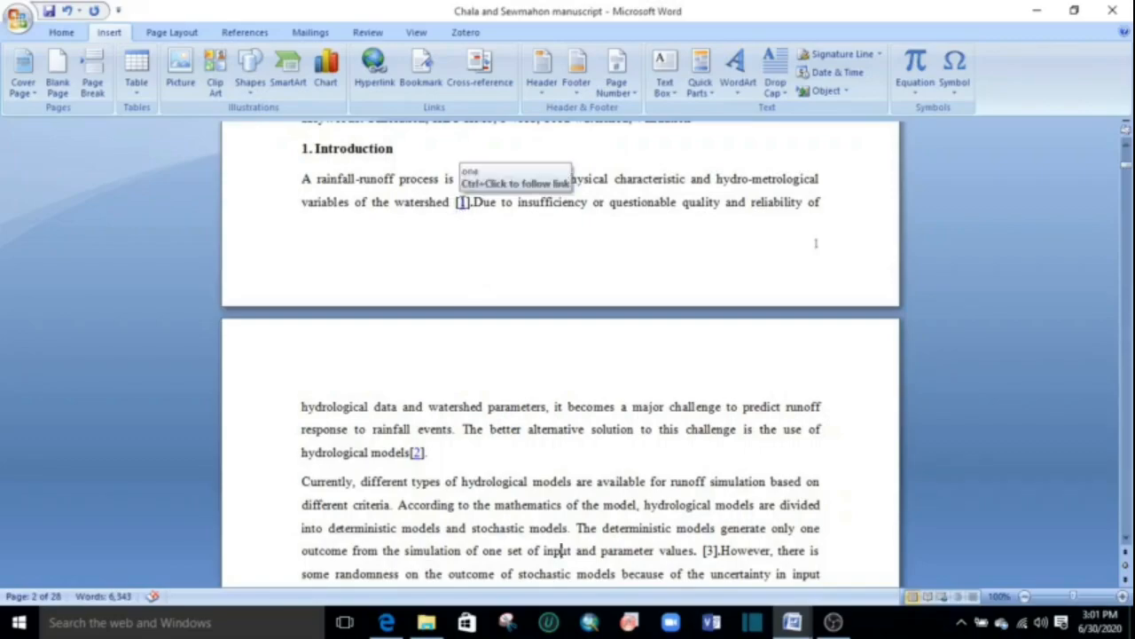
{"action": "left_click", "coordinate": [463, 209], "text": "ctrl"}
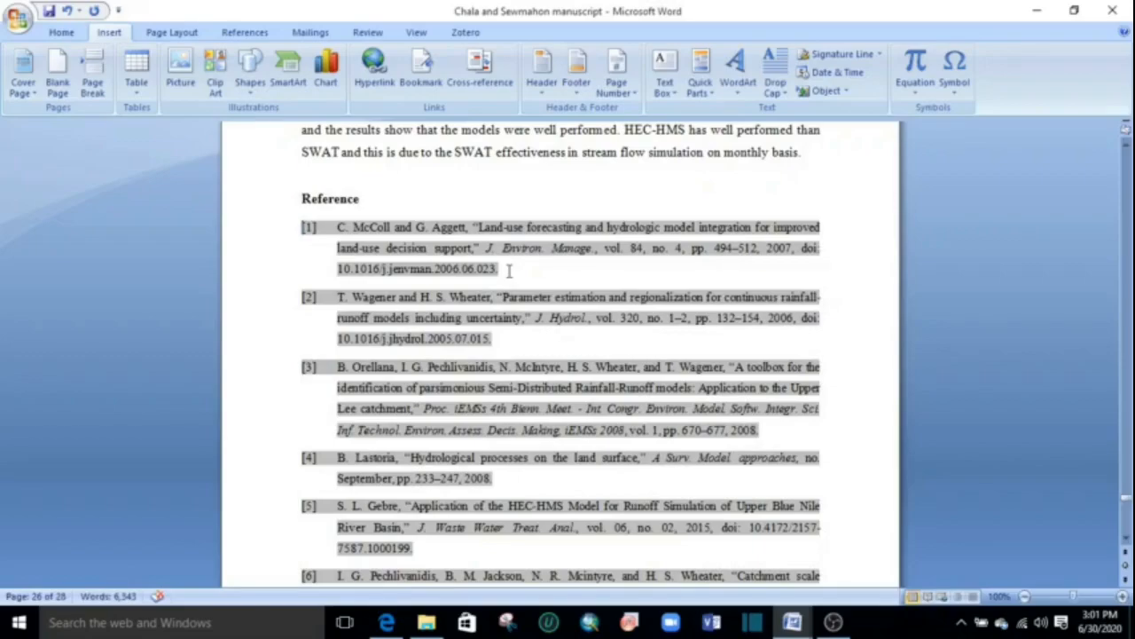
{"action": "scroll", "coordinate": [509, 271], "scroll_direction": "up", "scroll_amount": 6}
{"action": "left_click_drag", "start_coordinate": [1126, 501], "coordinate": [1123, 169]}
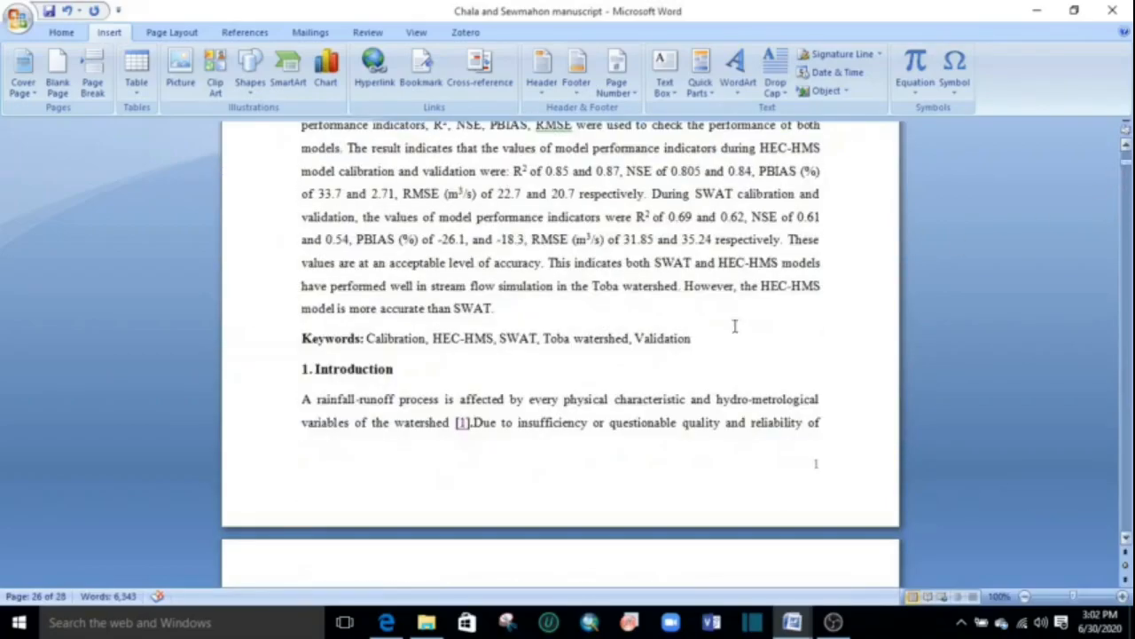
Follow the link on citation [2] to test its jump to the reference list, and return to the Introduction.
{"action": "scroll", "coordinate": [796, 299], "scroll_direction": "down", "scroll_amount": 3}
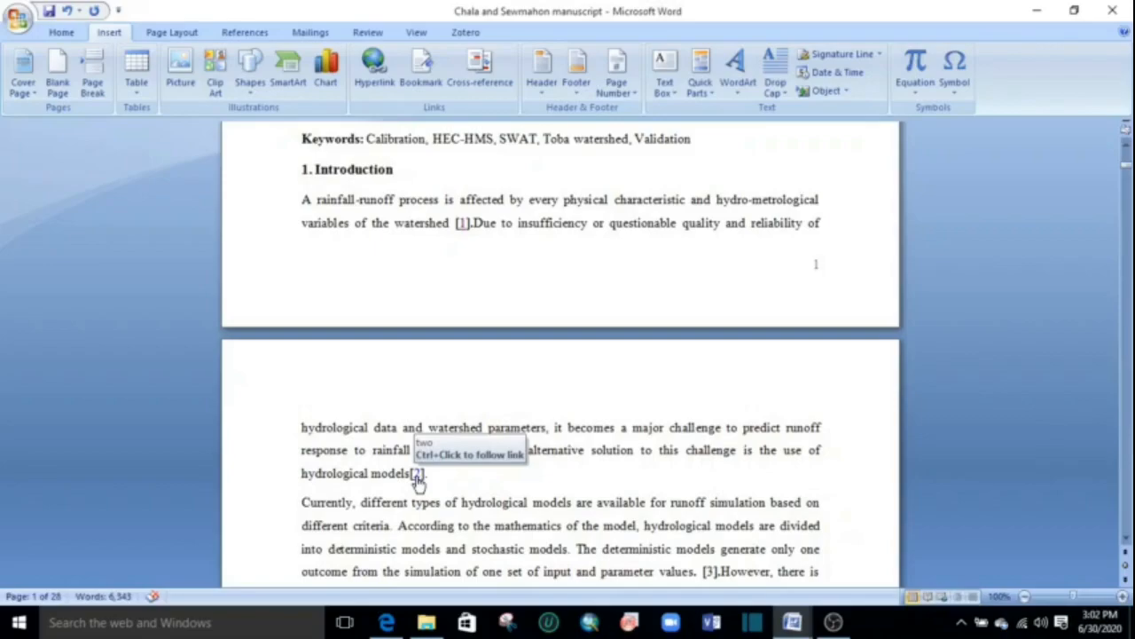
{"action": "left_click", "coordinate": [417, 477], "text": "ctrl"}
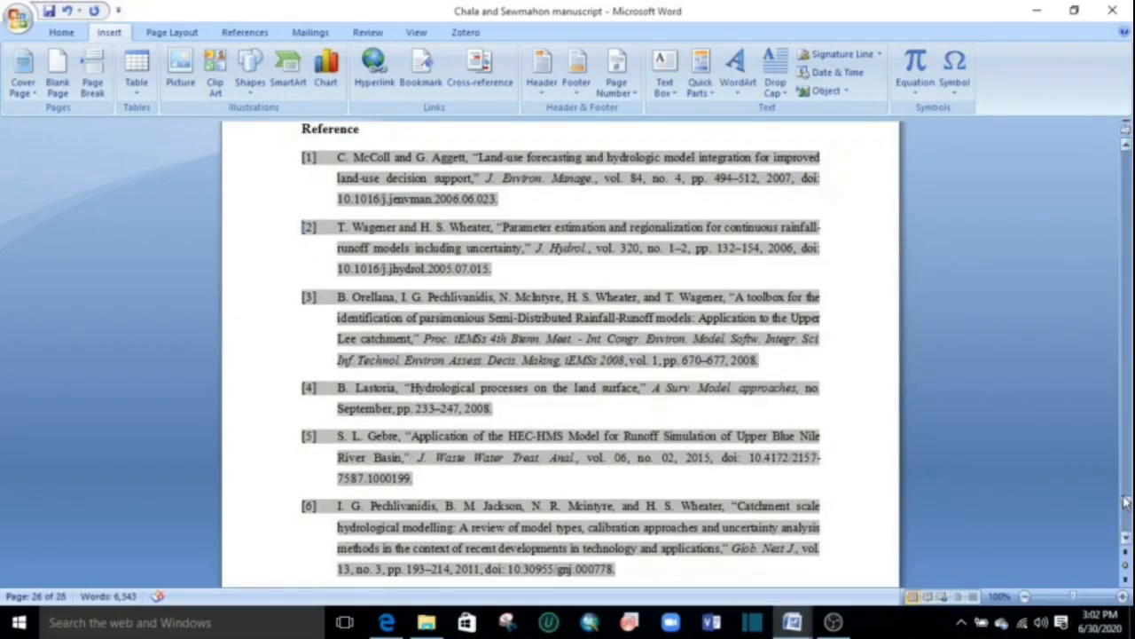
{"action": "left_click_drag", "start_coordinate": [1124, 502], "coordinate": [1126, 158]}
{"action": "scroll", "coordinate": [316, 463], "scroll_direction": "down", "scroll_amount": 8}
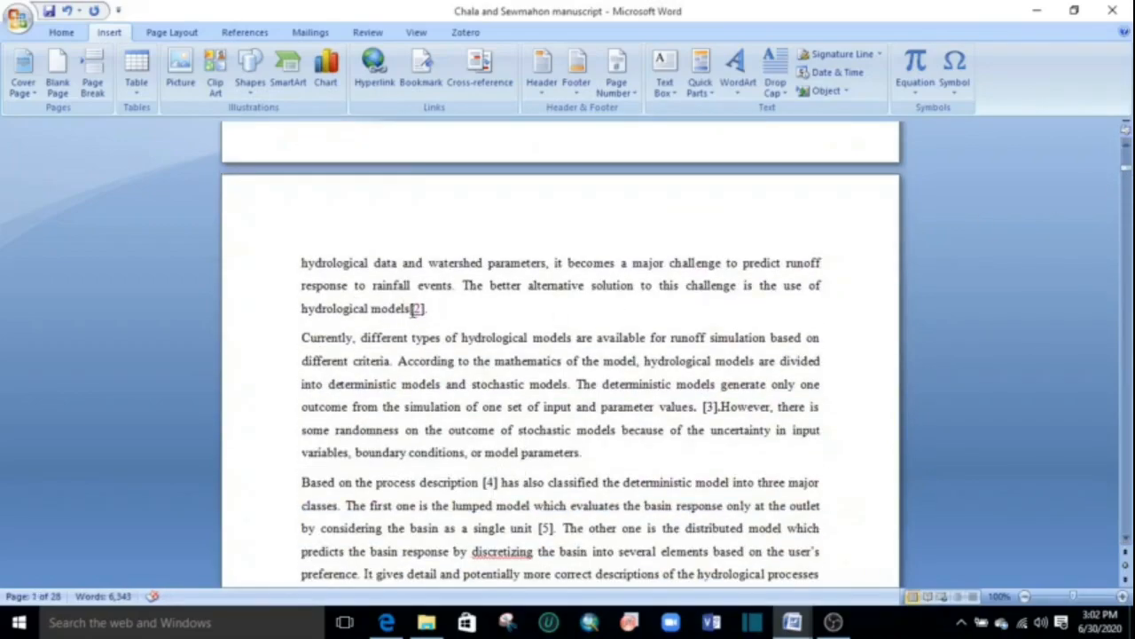
Remove the underline from the linked numbers in citations [2] and [1] in the Introduction.
{"action": "left_click", "coordinate": [423, 309]}
{"action": "left_click", "coordinate": [62, 33]}
{"action": "left_click", "coordinate": [182, 85]}
{"action": "left_click", "coordinate": [428, 354]}
{"action": "scroll", "coordinate": [464, 443], "scroll_direction": "up", "scroll_amount": 3}
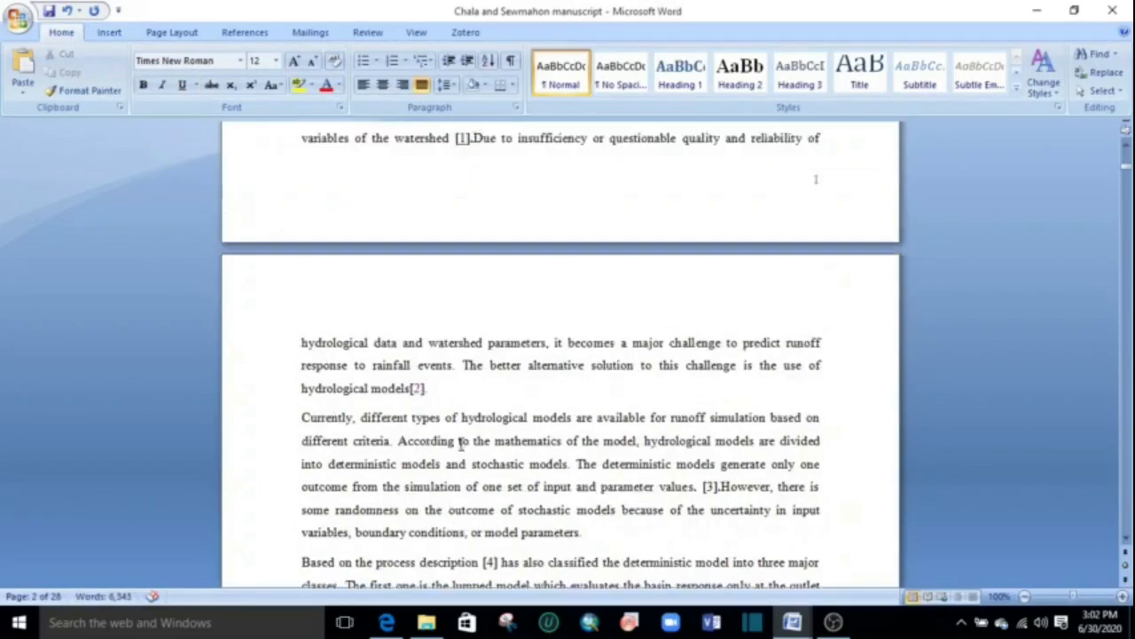
{"action": "left_click_drag", "start_coordinate": [469, 178], "coordinate": [456, 178]}
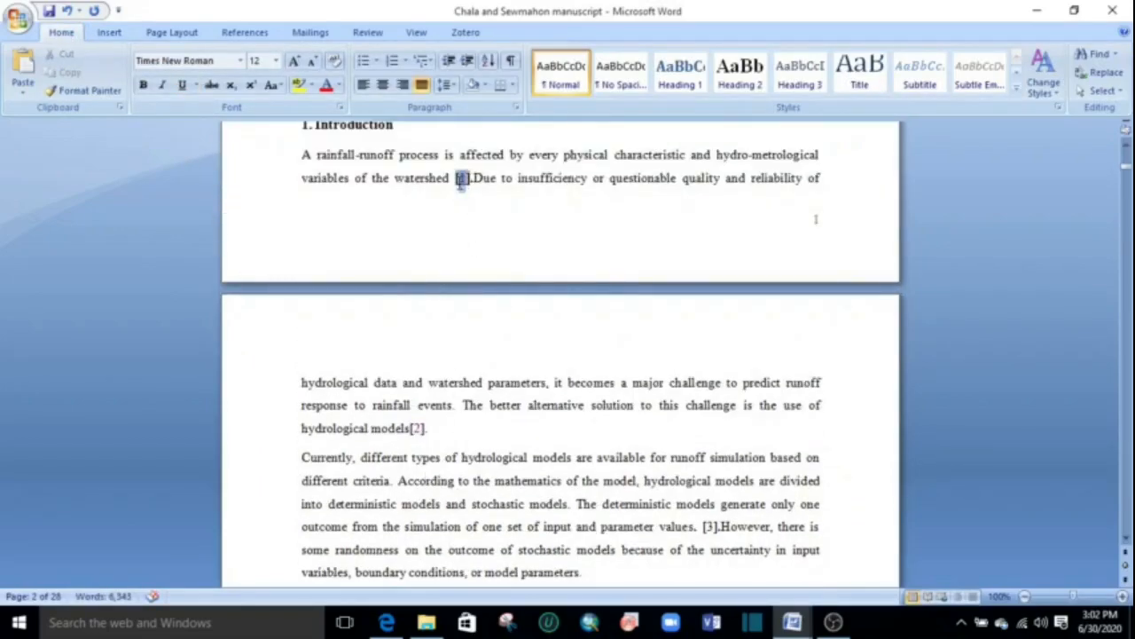
{"action": "left_click", "coordinate": [183, 87]}
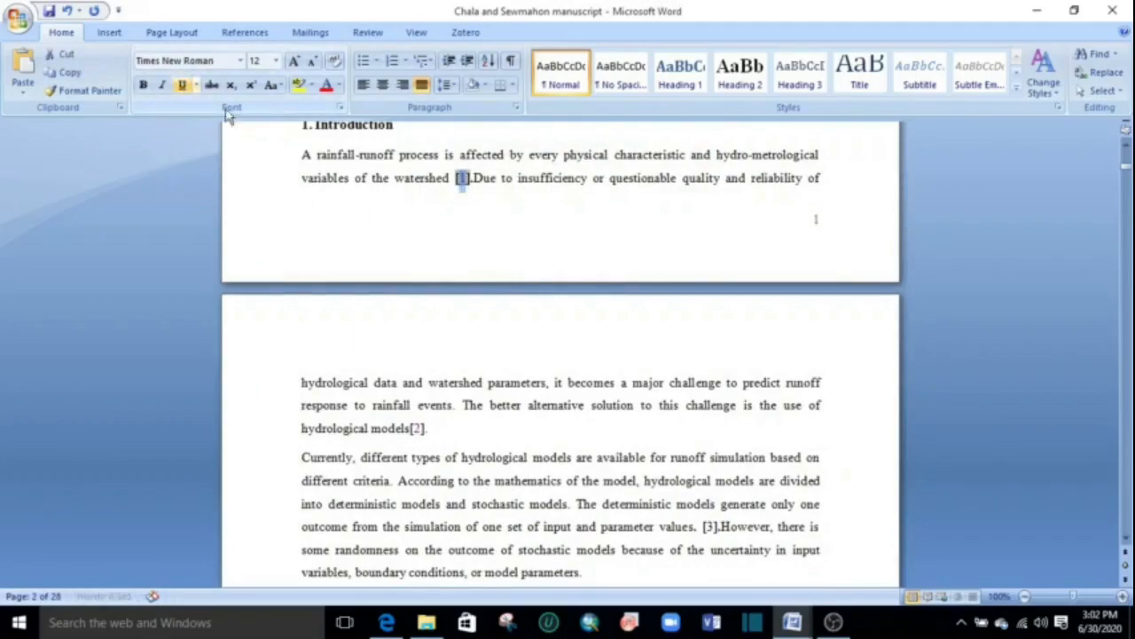
{"action": "left_click", "coordinate": [605, 407]}
Hyperlink the number in citation [3] after "parameter values" to the bookmark "three" in this document.
{"action": "scroll", "coordinate": [604, 408], "scroll_direction": "down", "scroll_amount": 6}
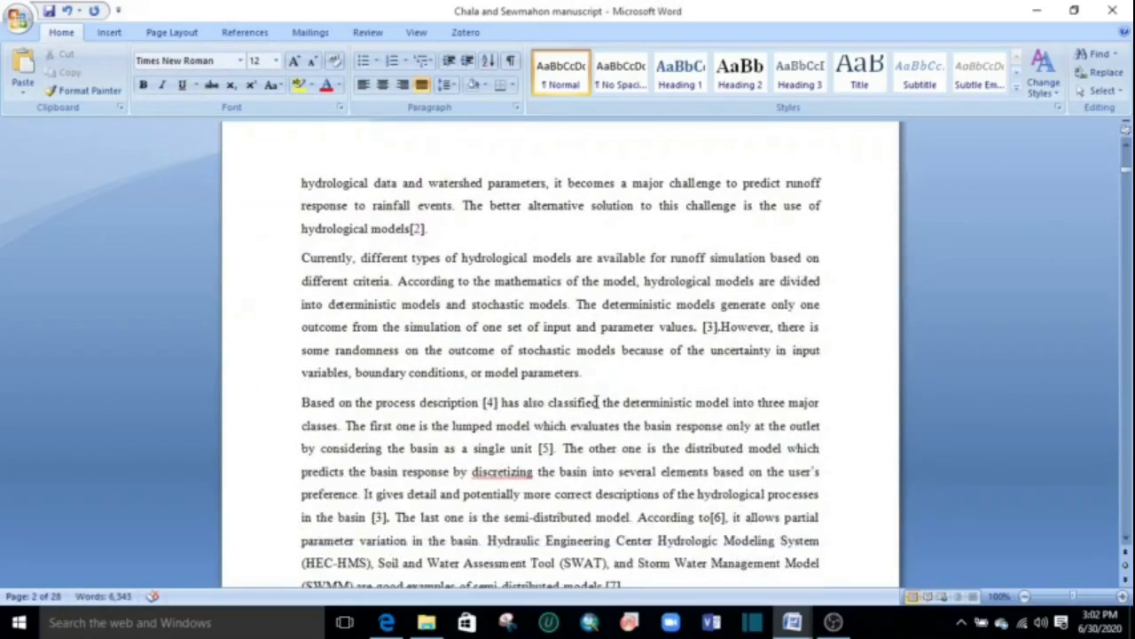
{"action": "left_click_drag", "start_coordinate": [718, 286], "coordinate": [703, 286]}
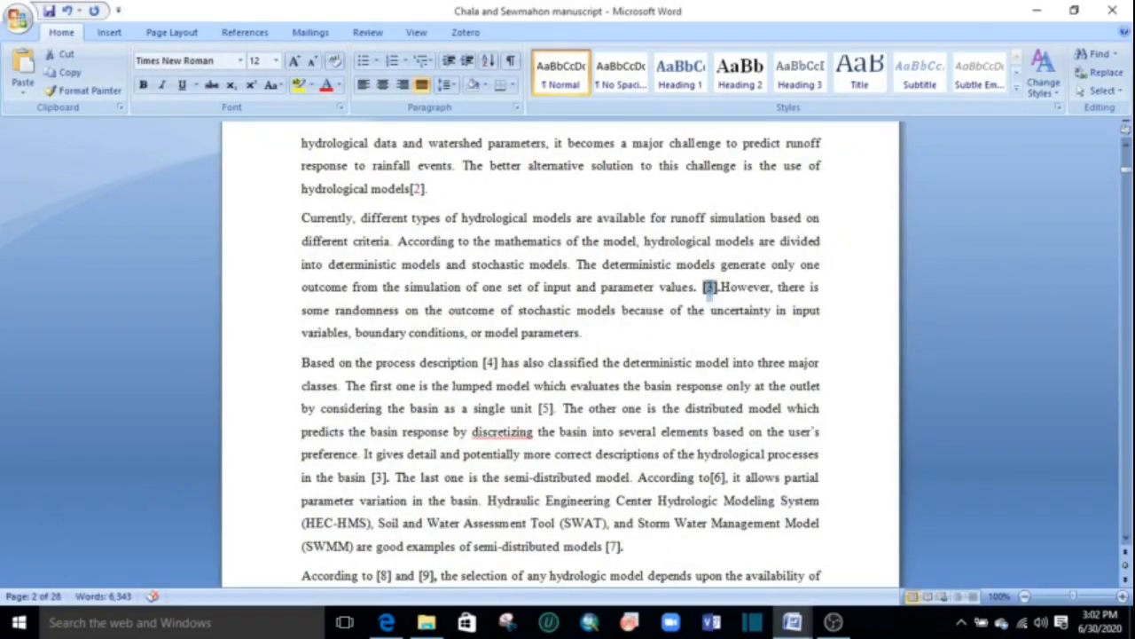
{"action": "left_click", "coordinate": [109, 32]}
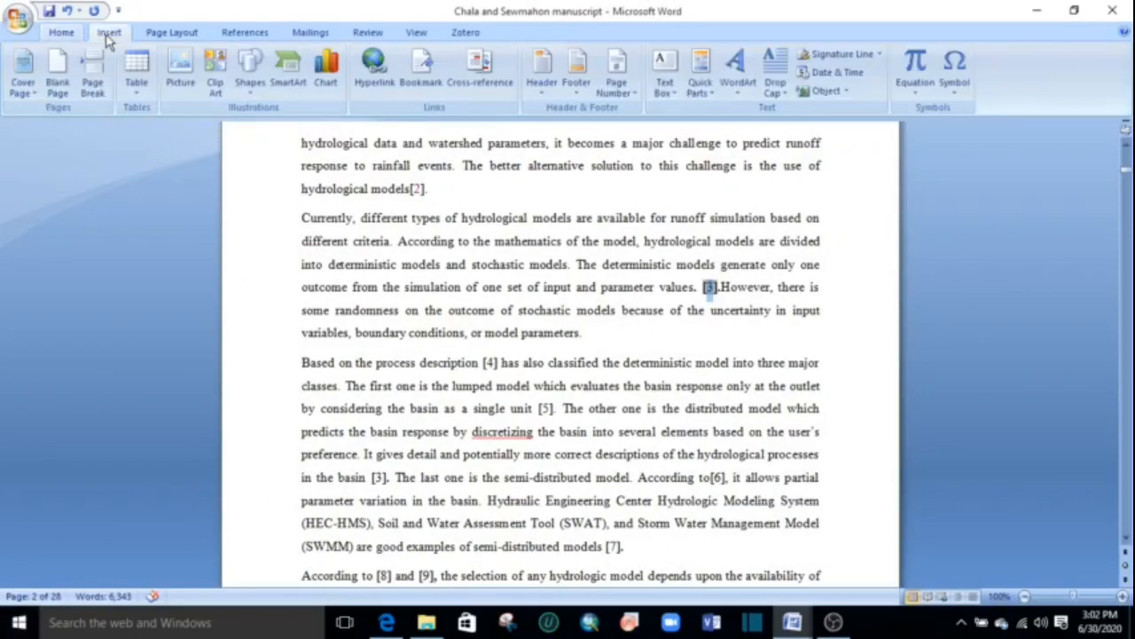
{"action": "left_click", "coordinate": [374, 71]}
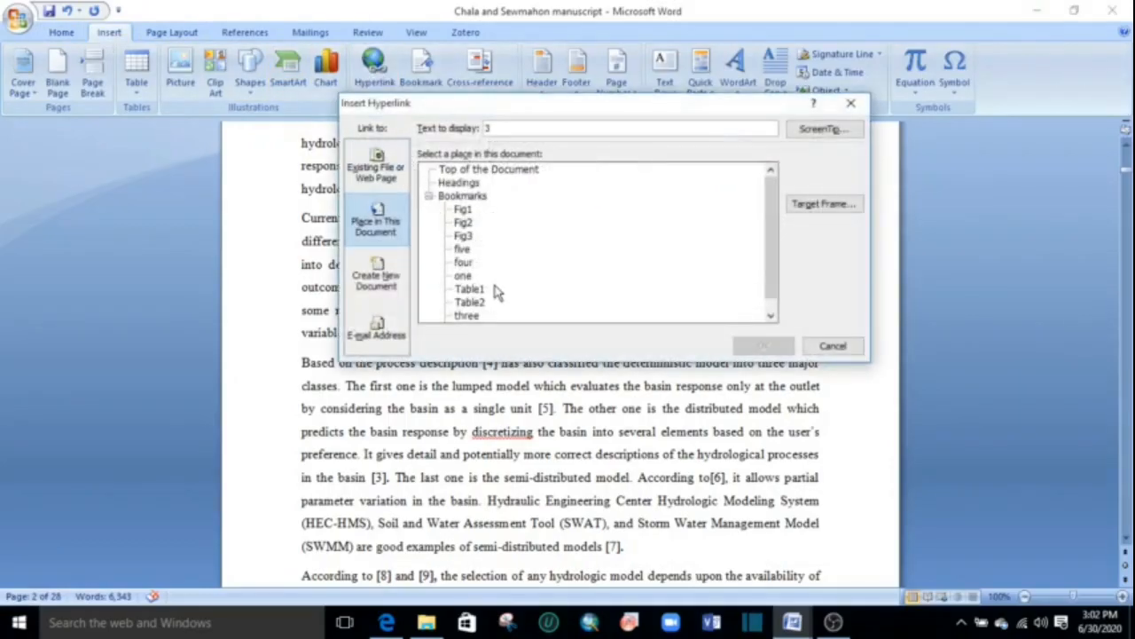
{"action": "left_click", "coordinate": [467, 315]}
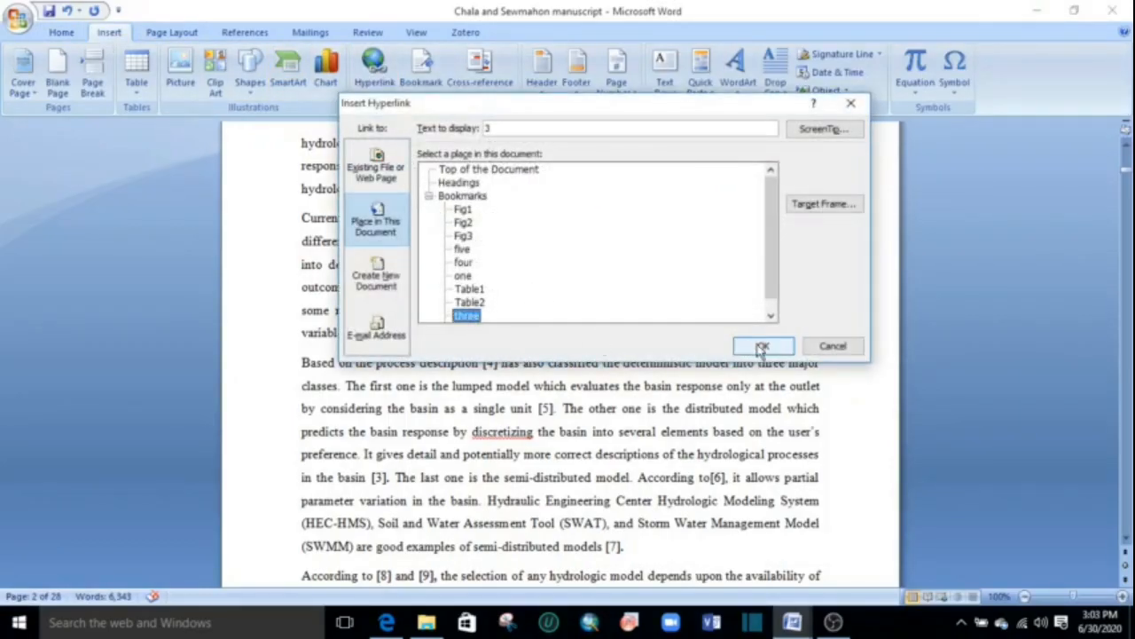
{"action": "left_click", "coordinate": [763, 346]}
{"action": "left_click_drag", "start_coordinate": [696, 380], "coordinate": [696, 364]}
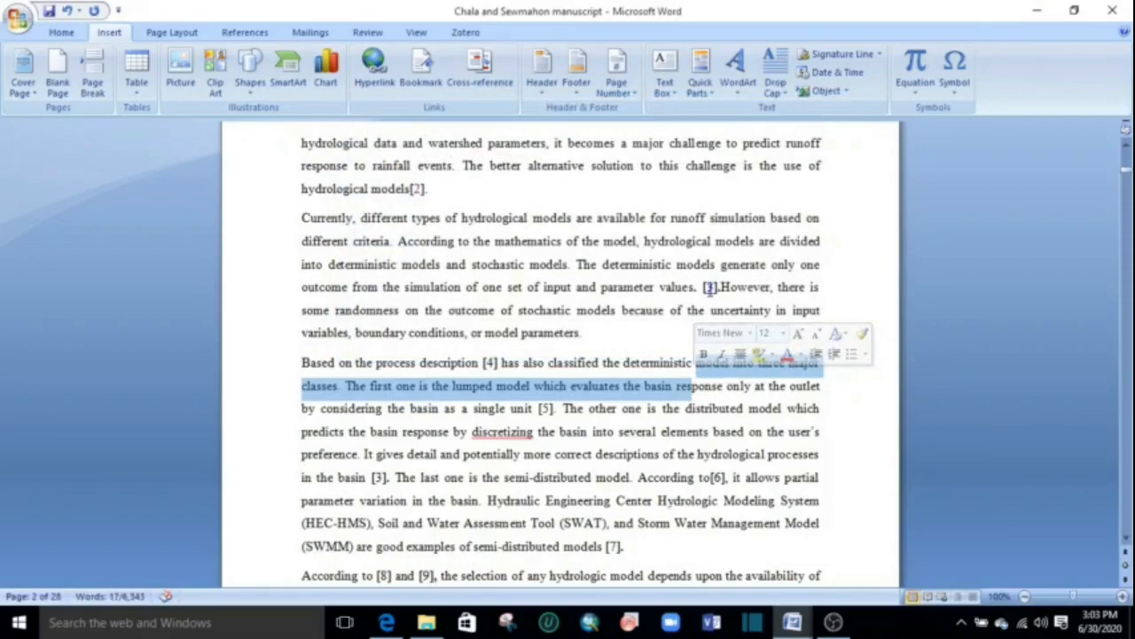
Remove the underline from the linked number in citation [3] after "parameter values".
{"action": "left_click", "coordinate": [710, 287]}
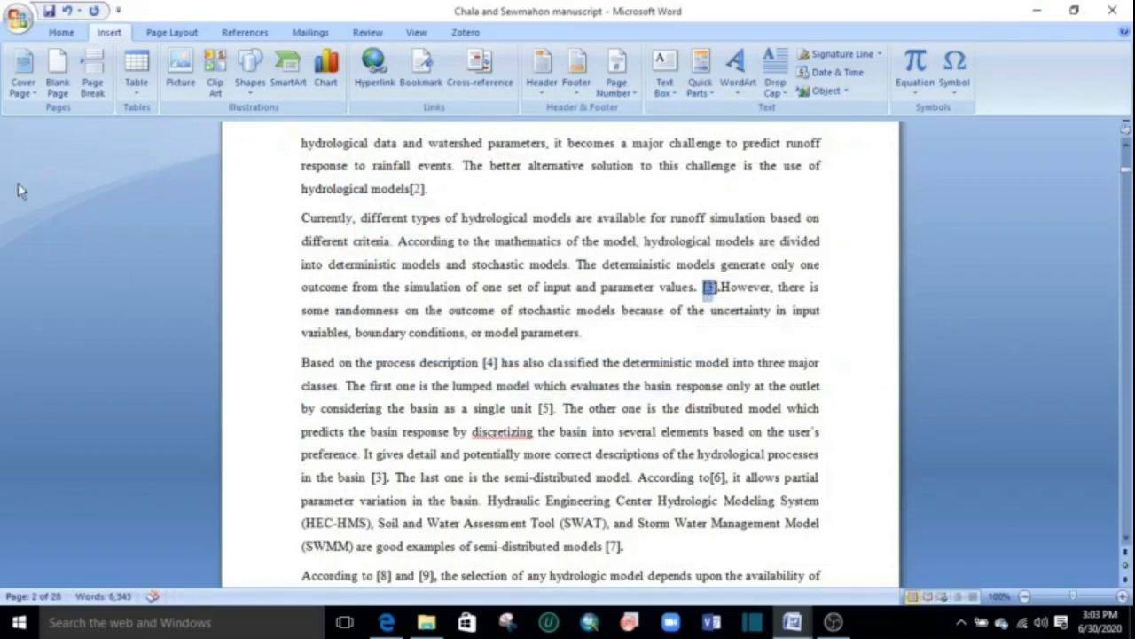
{"action": "left_click", "coordinate": [59, 35]}
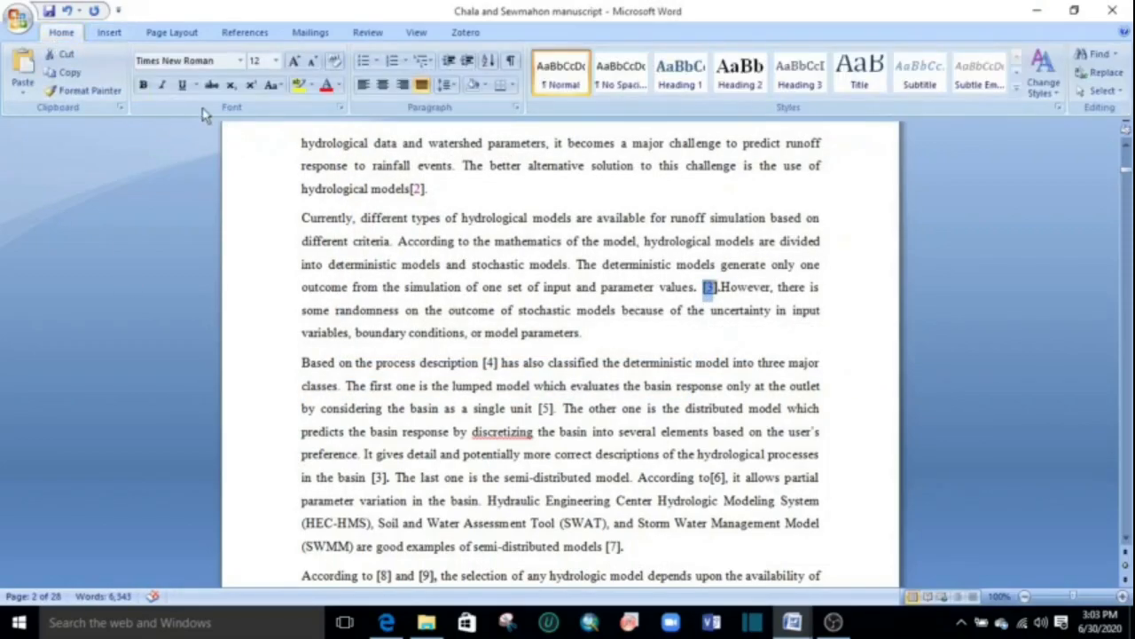
{"action": "left_click", "coordinate": [517, 371]}
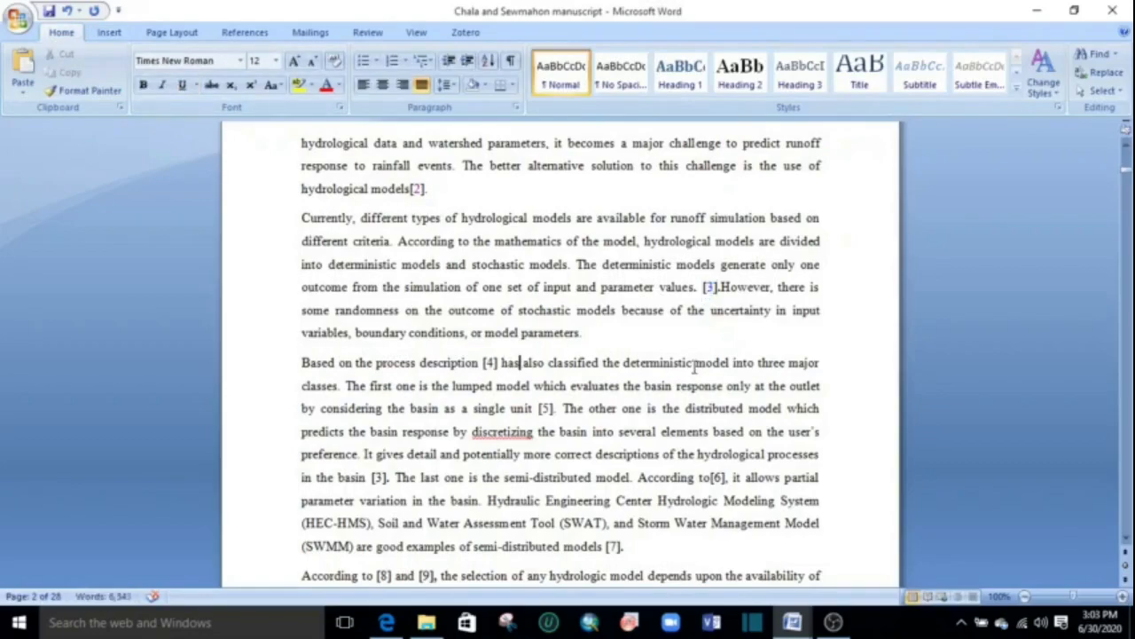
Hyperlink the number in citation [4] after "process description" to the bookmark "four" in this document.
{"action": "scroll", "coordinate": [524, 280], "scroll_direction": "down", "scroll_amount": 1}
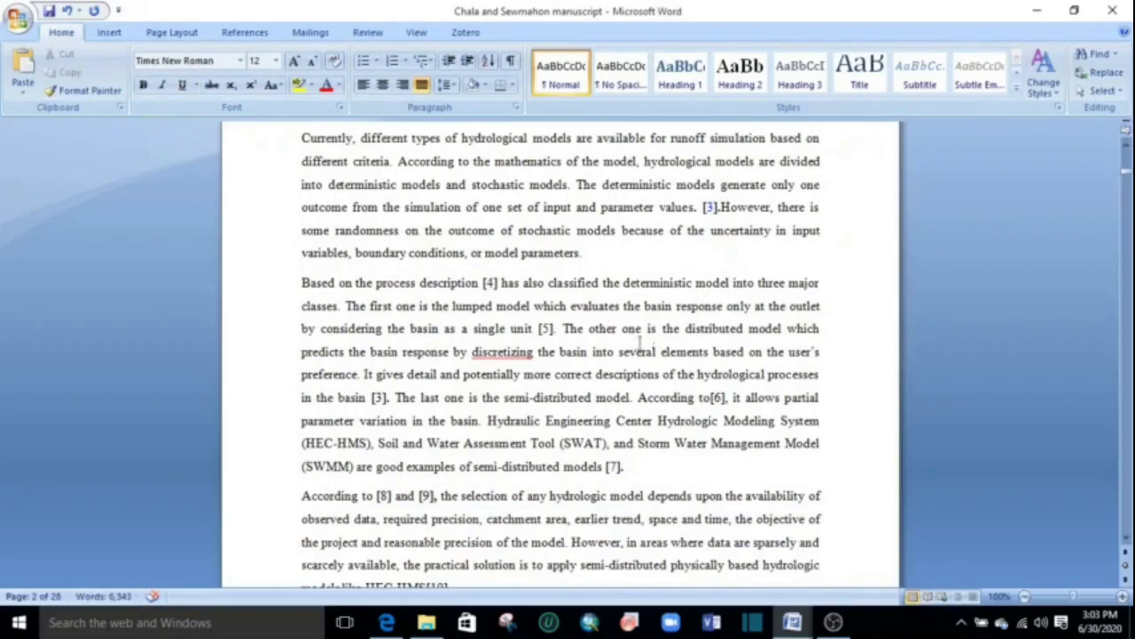
{"action": "left_click", "coordinate": [495, 282]}
{"action": "double_click", "coordinate": [490, 284]}
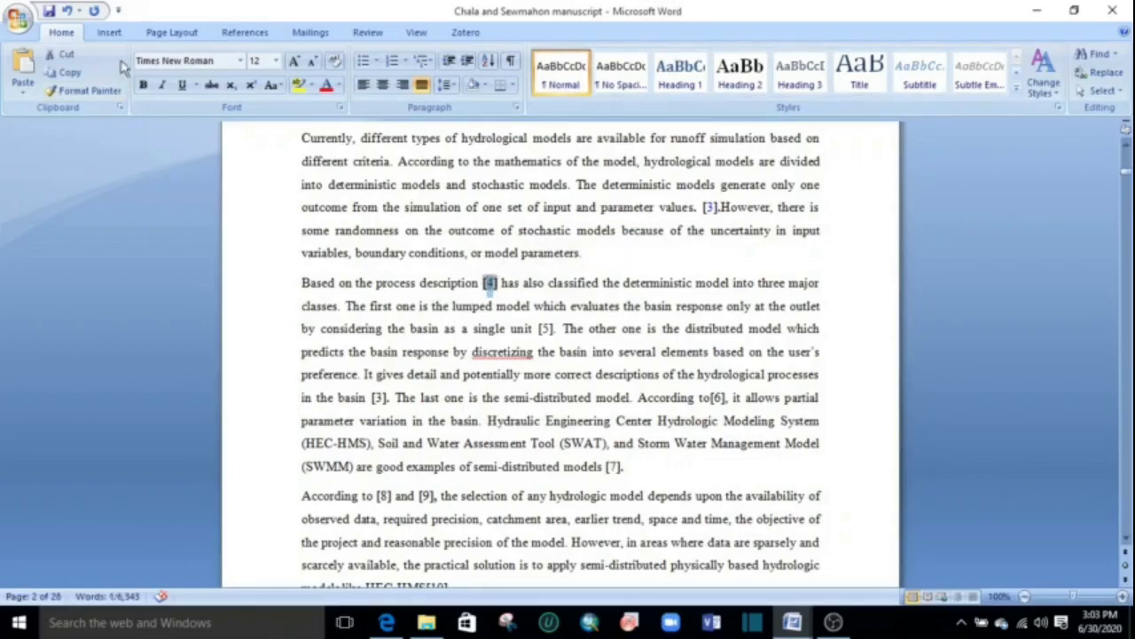
{"action": "left_click", "coordinate": [109, 32]}
{"action": "left_click", "coordinate": [373, 66]}
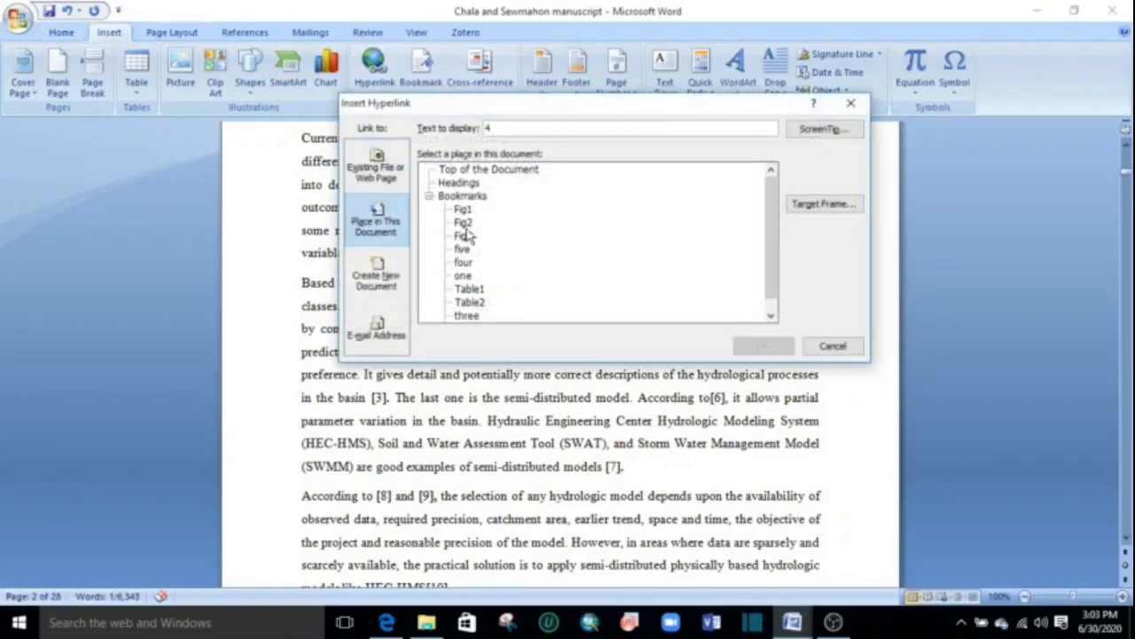
{"action": "left_click", "coordinate": [463, 263]}
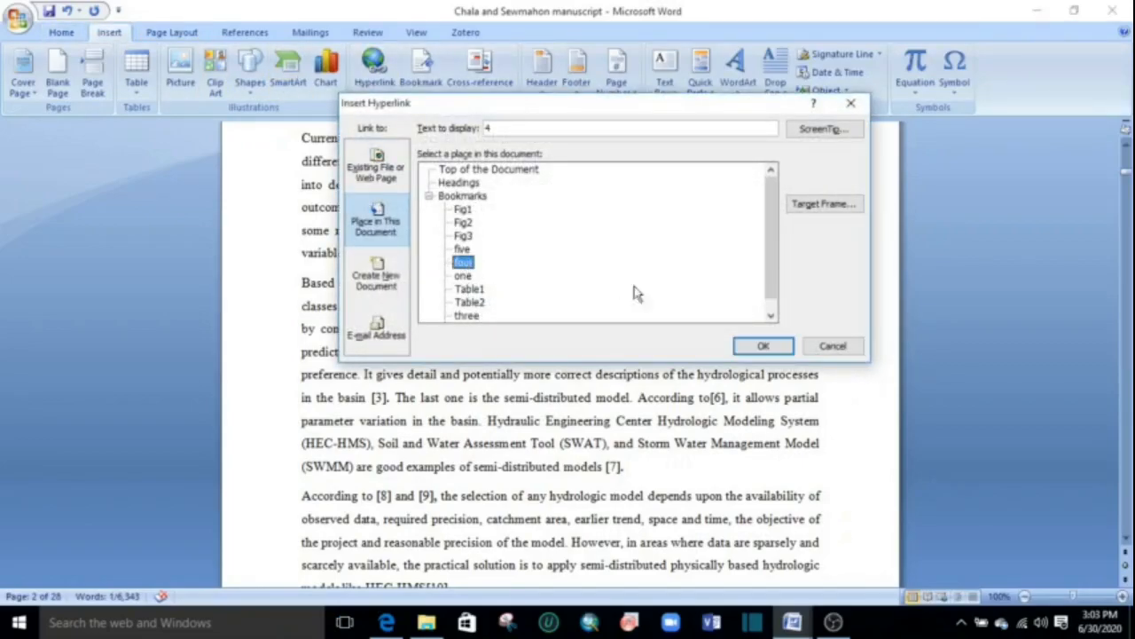
{"action": "left_click", "coordinate": [762, 347]}
Remove the underline from the linked number in citation [4] after "process description".
{"action": "double_click", "coordinate": [490, 284]}
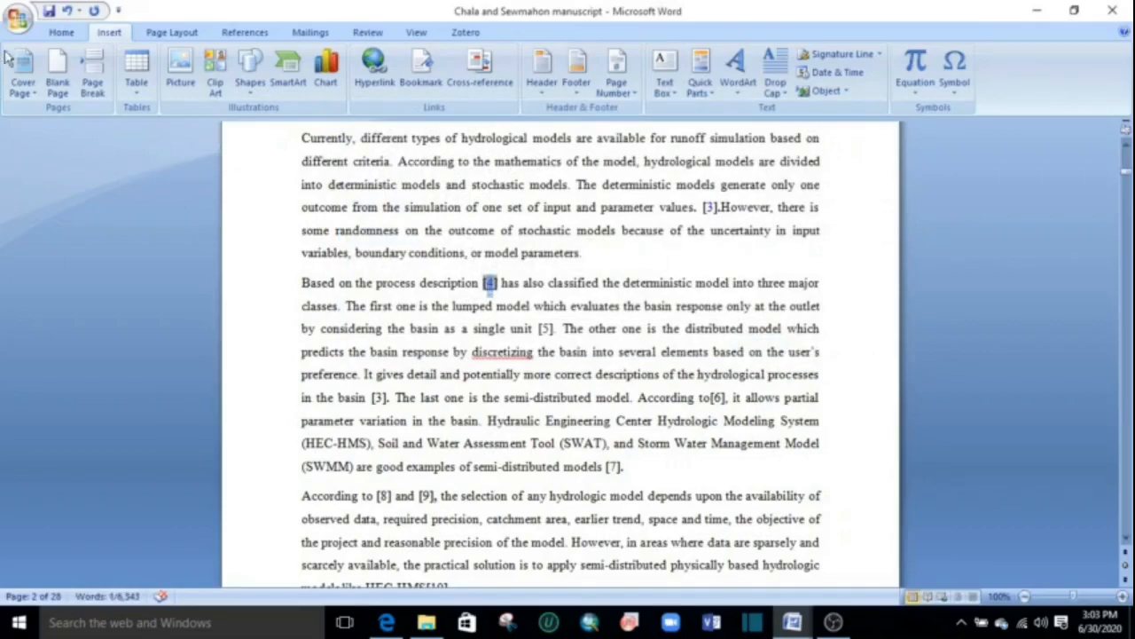
{"action": "left_click", "coordinate": [62, 33]}
{"action": "left_click", "coordinate": [183, 86]}
{"action": "left_click", "coordinate": [491, 285]}
{"action": "double_click", "coordinate": [490, 284]}
{"action": "left_click", "coordinate": [183, 85]}
{"action": "left_click", "coordinate": [568, 360]}
Hyperlink the number in the "Figure 1" mention in section 2.1 to the bookmark "Fig1" in this document.
{"action": "scroll", "coordinate": [567, 359], "scroll_direction": "down", "scroll_amount": 5}
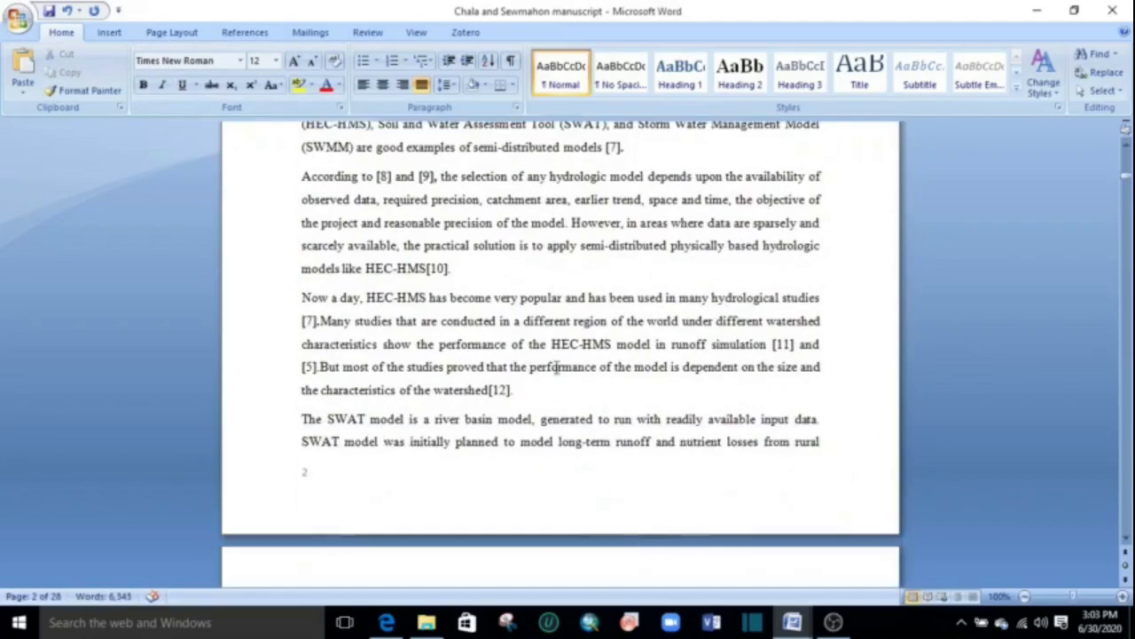
{"action": "scroll", "coordinate": [539, 354], "scroll_direction": "down", "scroll_amount": 18}
{"action": "scroll", "coordinate": [536, 355], "scroll_direction": "up", "scroll_amount": 6}
{"action": "scroll", "coordinate": [538, 351], "scroll_direction": "up", "scroll_amount": 1}
{"action": "scroll", "coordinate": [538, 350], "scroll_direction": "down", "scroll_amount": 4}
{"action": "scroll", "coordinate": [537, 350], "scroll_direction": "up", "scroll_amount": 4}
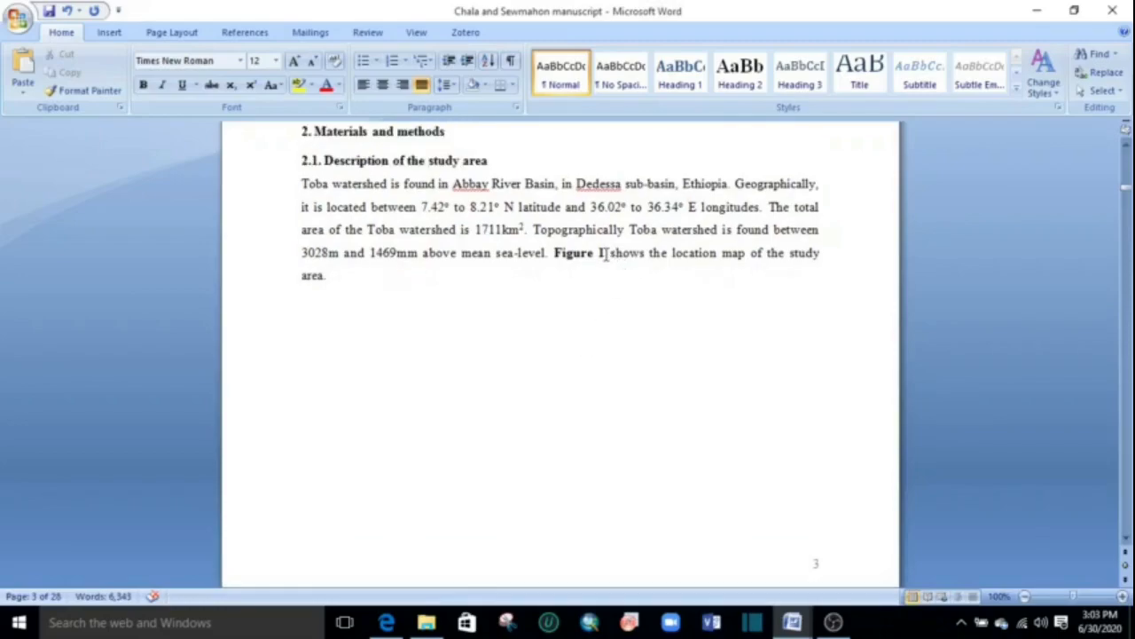
{"action": "left_click_drag", "start_coordinate": [604, 253], "coordinate": [598, 253]}
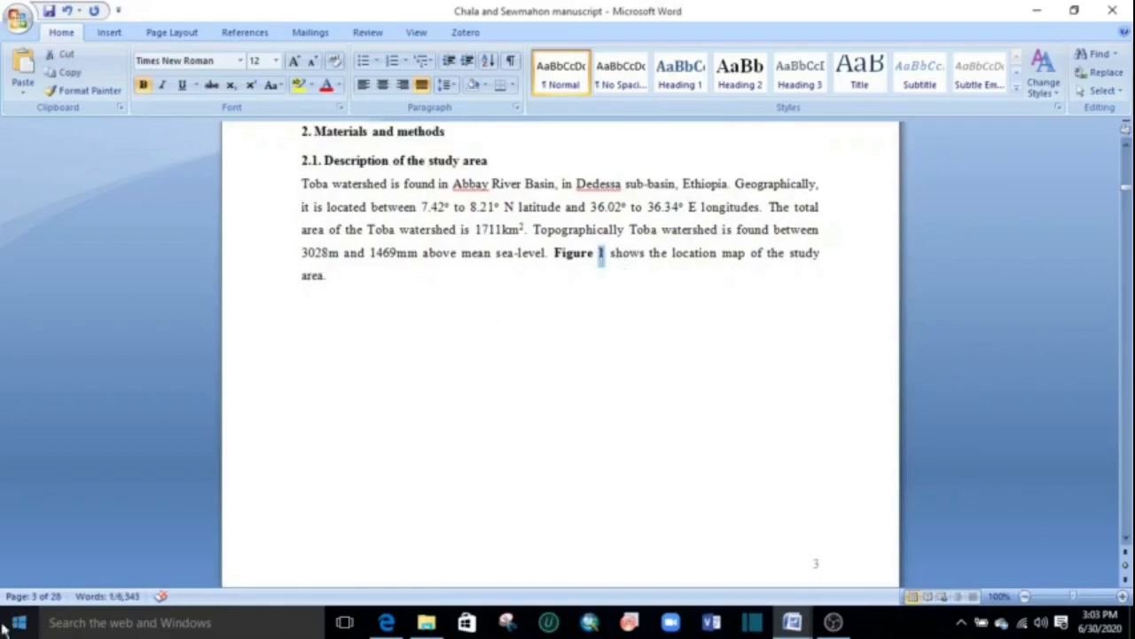
{"action": "left_click", "coordinate": [109, 33]}
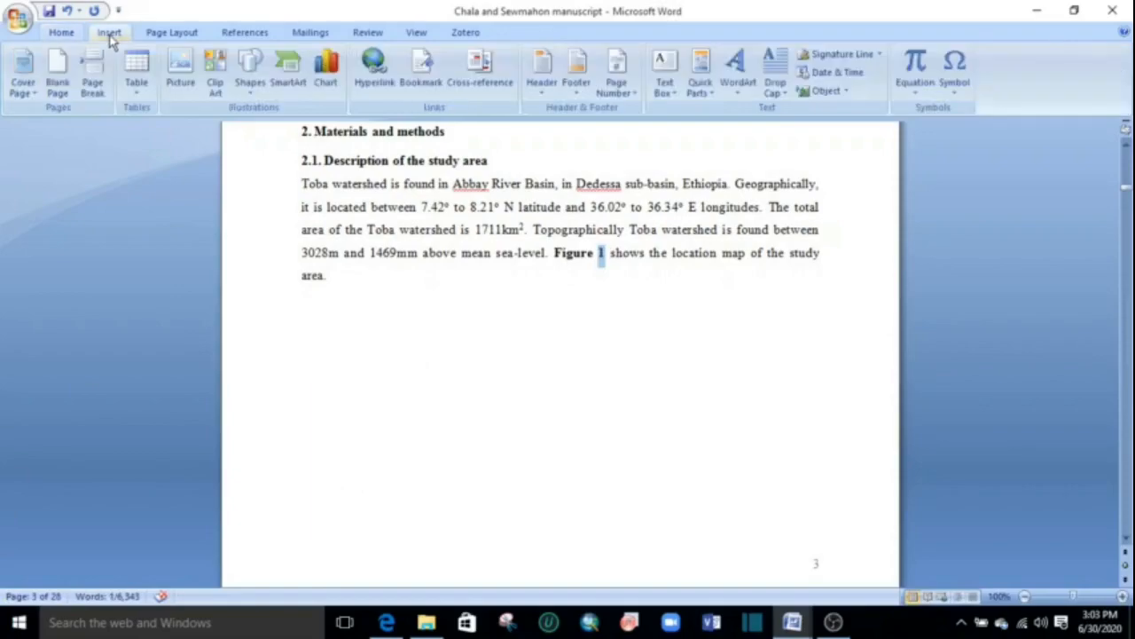
{"action": "left_click", "coordinate": [372, 71]}
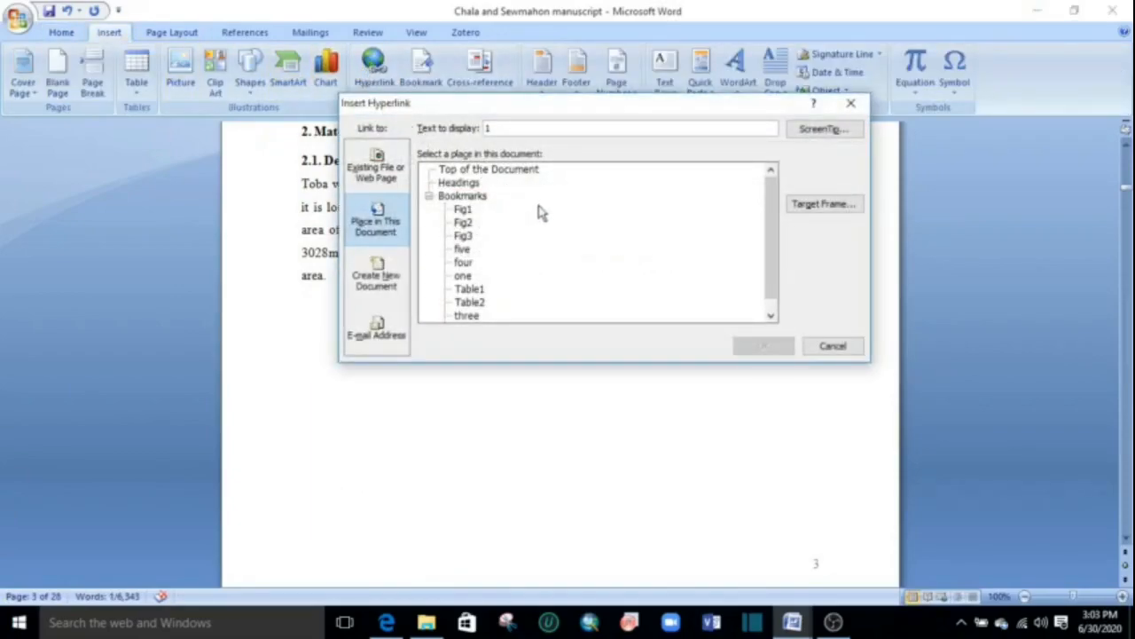
{"action": "left_click", "coordinate": [462, 209]}
{"action": "left_click", "coordinate": [786, 348]}
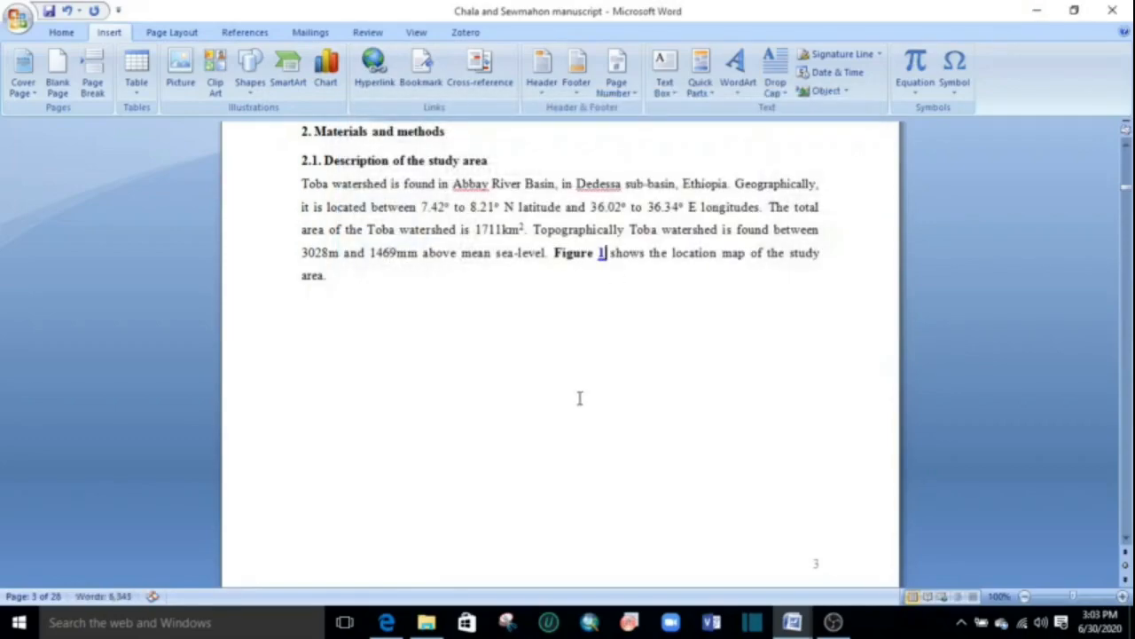
Remove the underline from the linked number in the "Figure 1" mention and follow its link to test the jump to the caption.
{"action": "double_click", "coordinate": [602, 252]}
{"action": "left_click", "coordinate": [61, 33]}
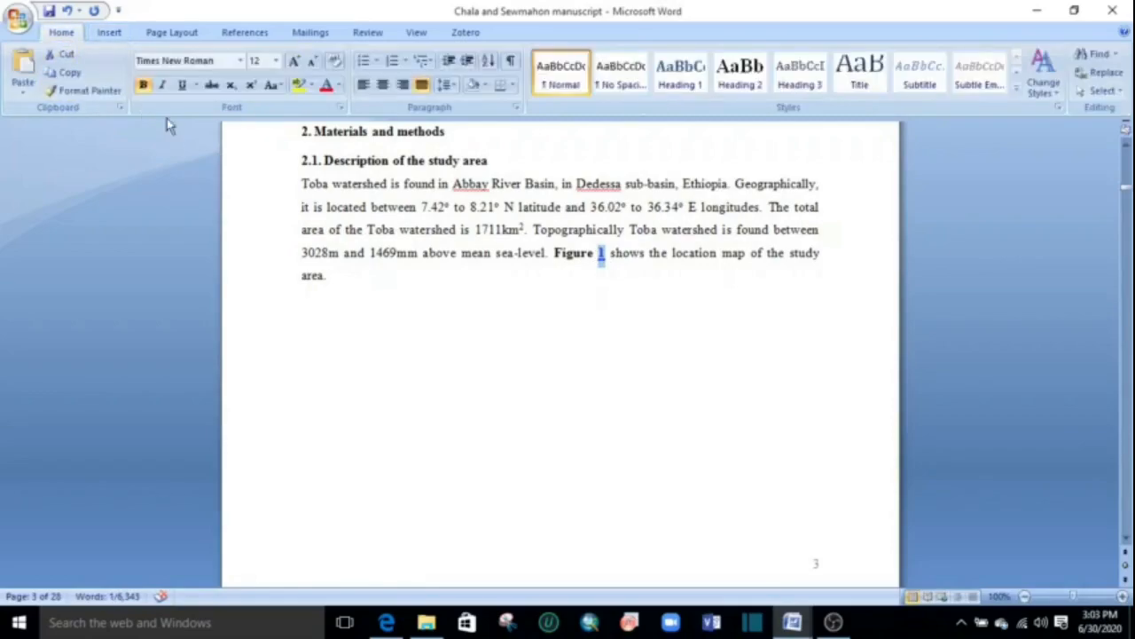
{"action": "left_click", "coordinate": [611, 371]}
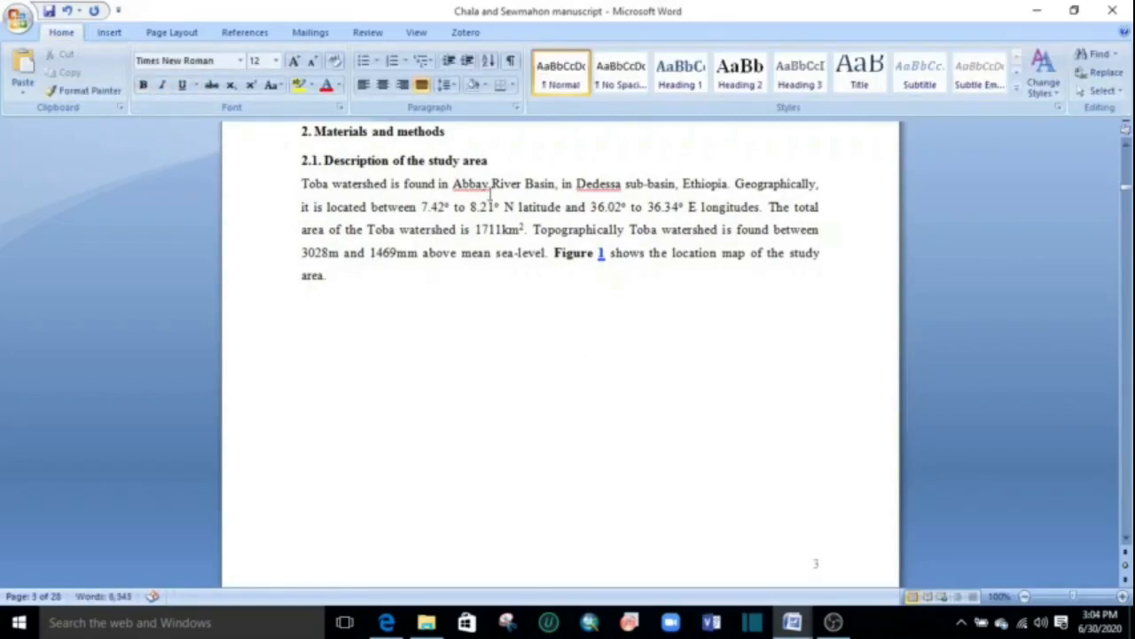
{"action": "mouse_move", "coordinate": [606, 253]}
{"action": "left_mouse_down"}
{"action": "mouse_move", "coordinate": [554, 253]}
{"action": "mouse_move", "coordinate": [601, 253]}
{"action": "left_mouse_up"}
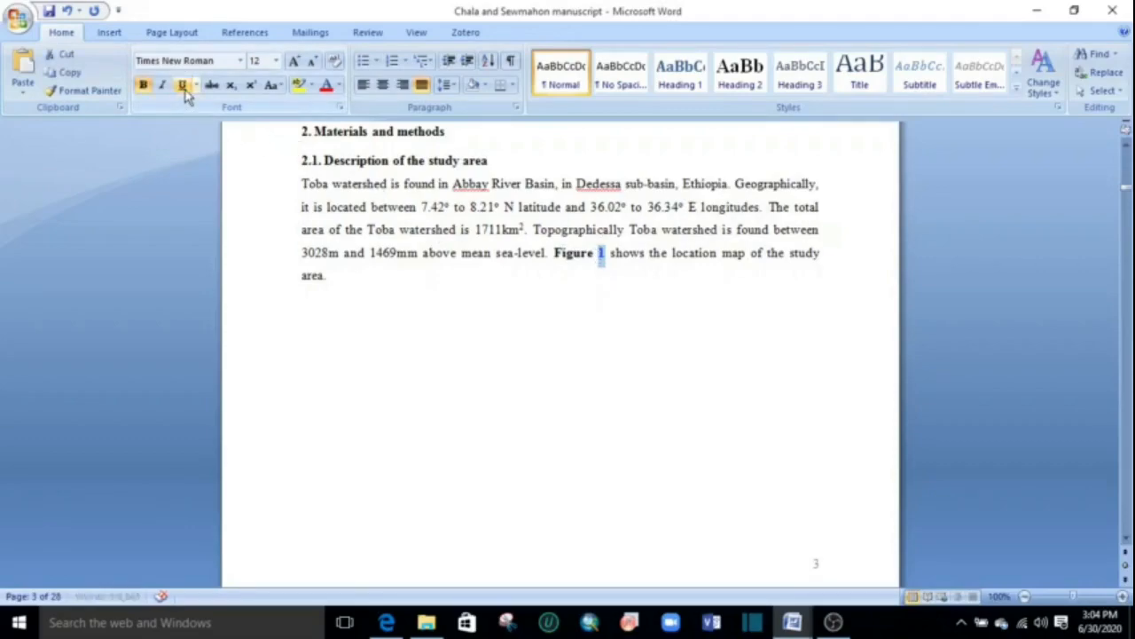
{"action": "left_click", "coordinate": [693, 409]}
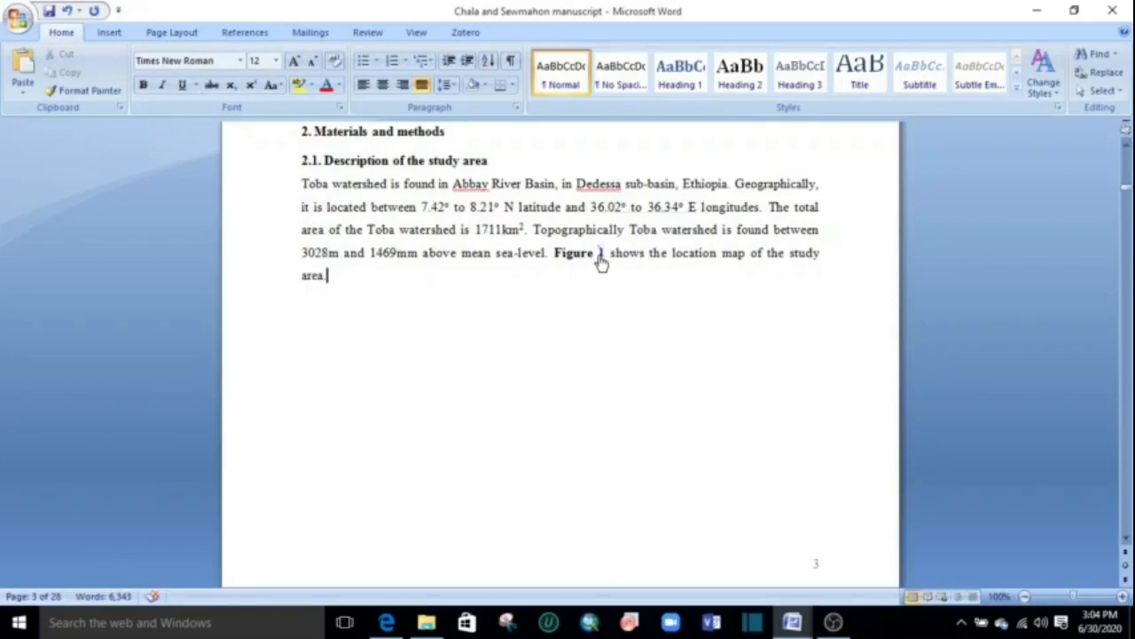
{"action": "left_click", "coordinate": [601, 252], "text": "ctrl"}
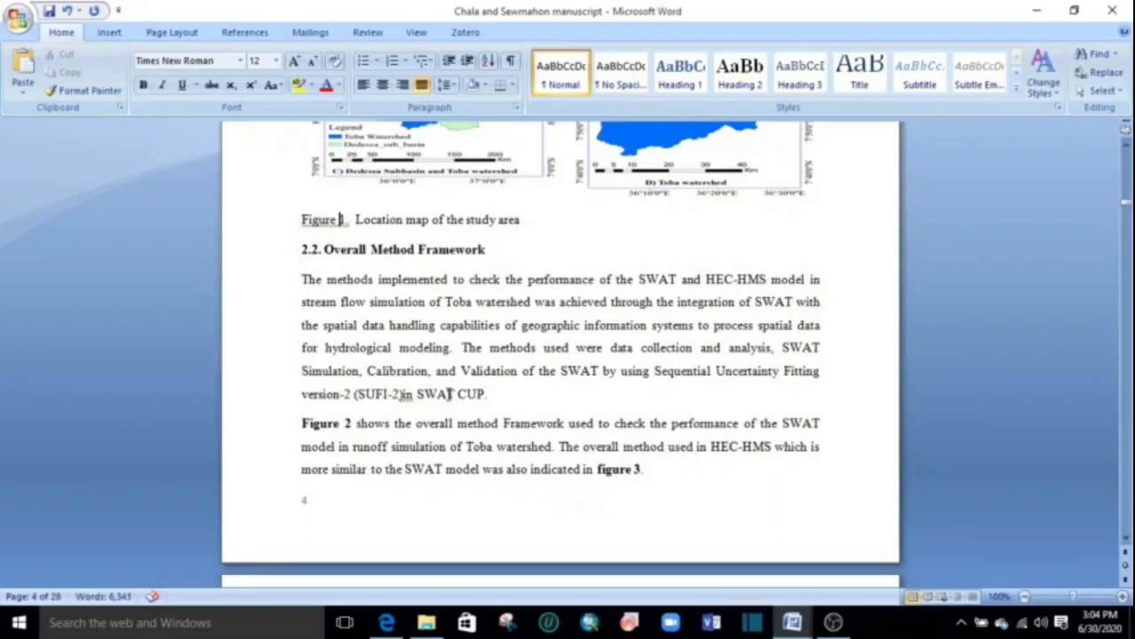
Hyperlink the number in the "Figure 2" mention in section 2.2 to the bookmark "Fig2" in this document.
{"action": "scroll", "coordinate": [449, 390], "scroll_direction": "down", "scroll_amount": 14}
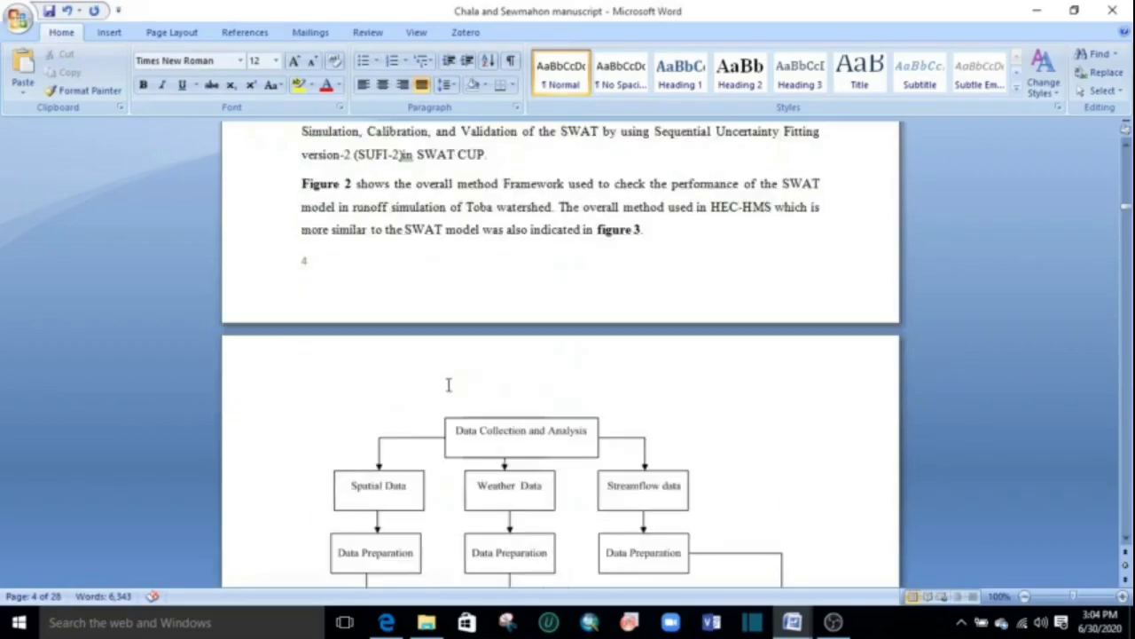
{"action": "scroll", "coordinate": [424, 351], "scroll_direction": "up", "scroll_amount": 7}
{"action": "scroll", "coordinate": [424, 351], "scroll_direction": "up", "scroll_amount": 6}
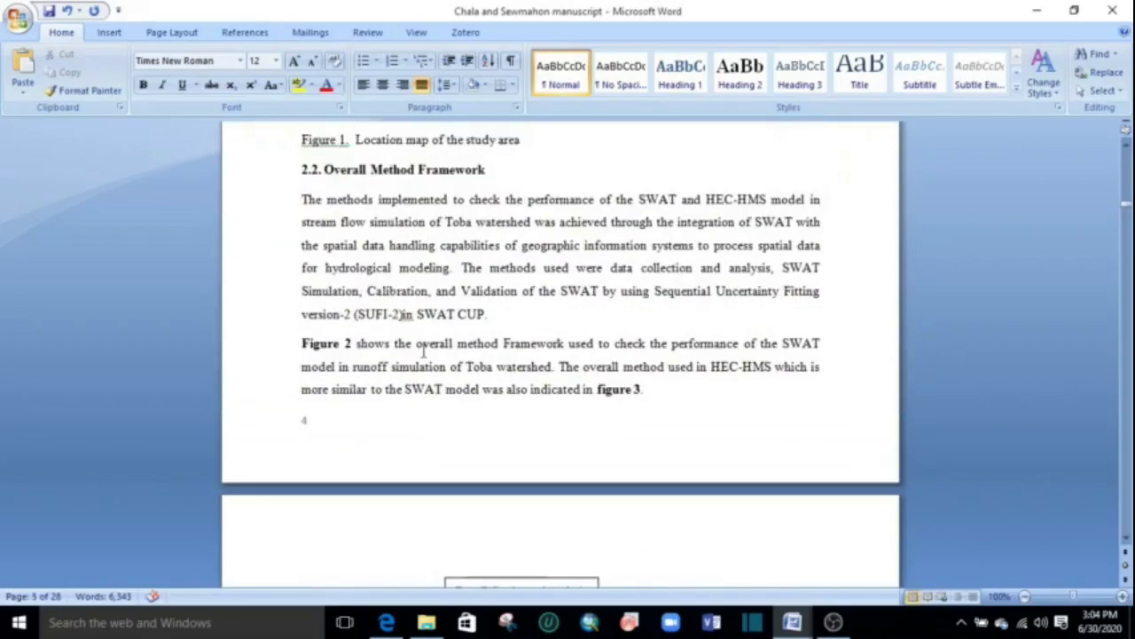
{"action": "left_click", "coordinate": [351, 343]}
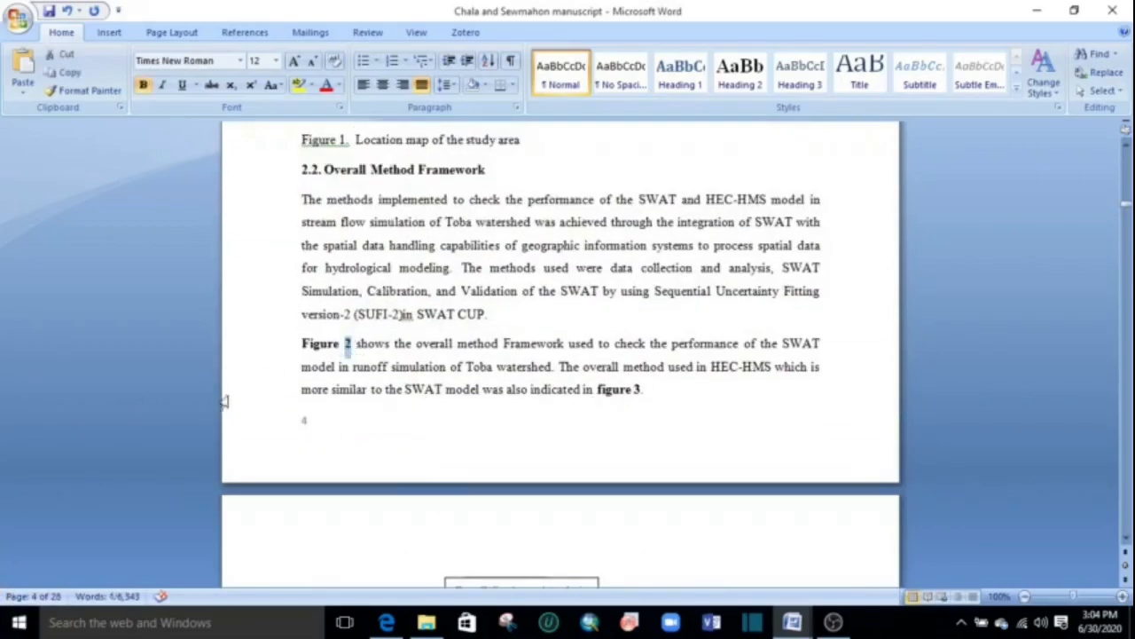
{"action": "left_click", "coordinate": [109, 32]}
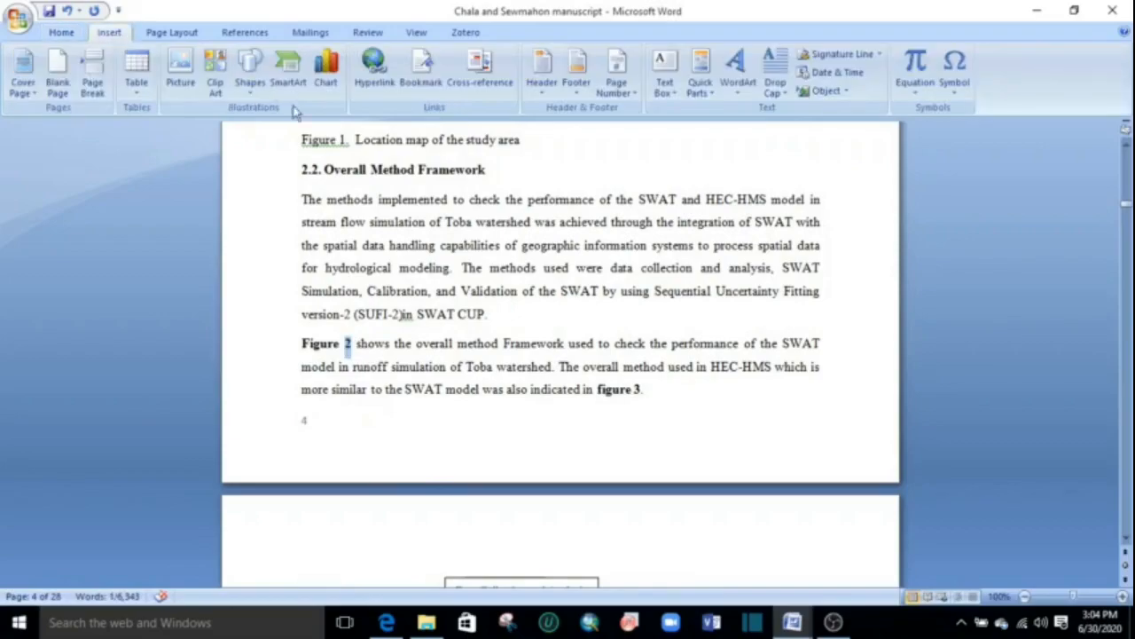
{"action": "left_click", "coordinate": [371, 71]}
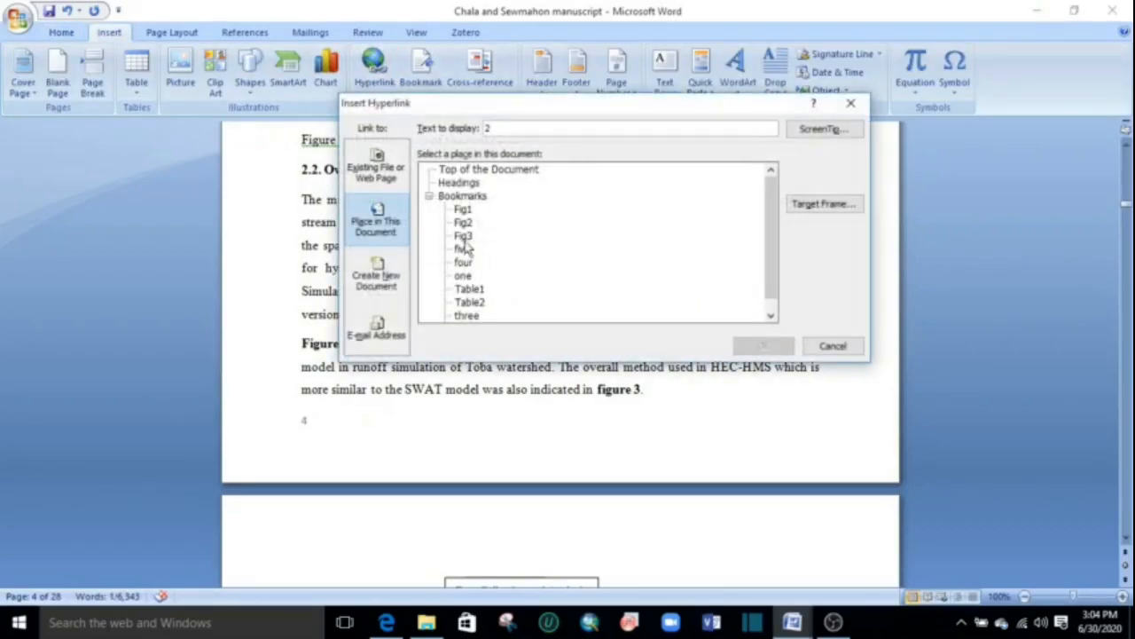
{"action": "left_click", "coordinate": [463, 223]}
{"action": "left_click", "coordinate": [761, 345]}
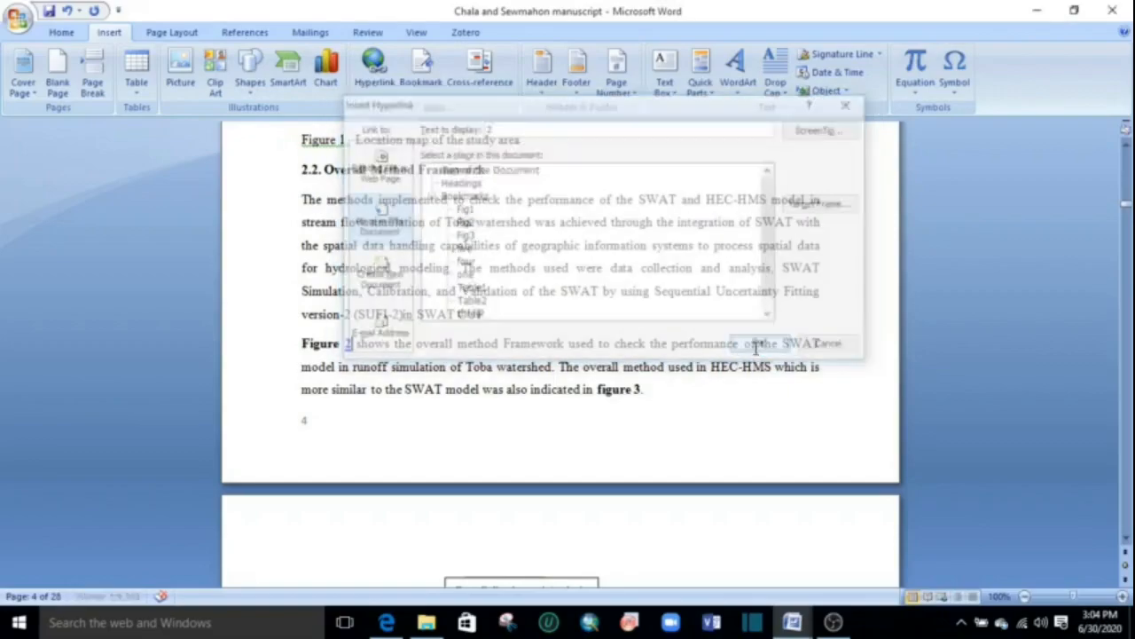
Hyperlink the number in the "figure 3" mention in section 2.2 to the bookmark "Fig3" in this document.
{"action": "scroll", "coordinate": [558, 331], "scroll_direction": "down", "scroll_amount": 1}
{"action": "mouse_move", "coordinate": [638, 232]}
{"action": "left_mouse_down"}
{"action": "mouse_move", "coordinate": [598, 233]}
{"action": "mouse_move", "coordinate": [629, 232]}
{"action": "left_mouse_up"}
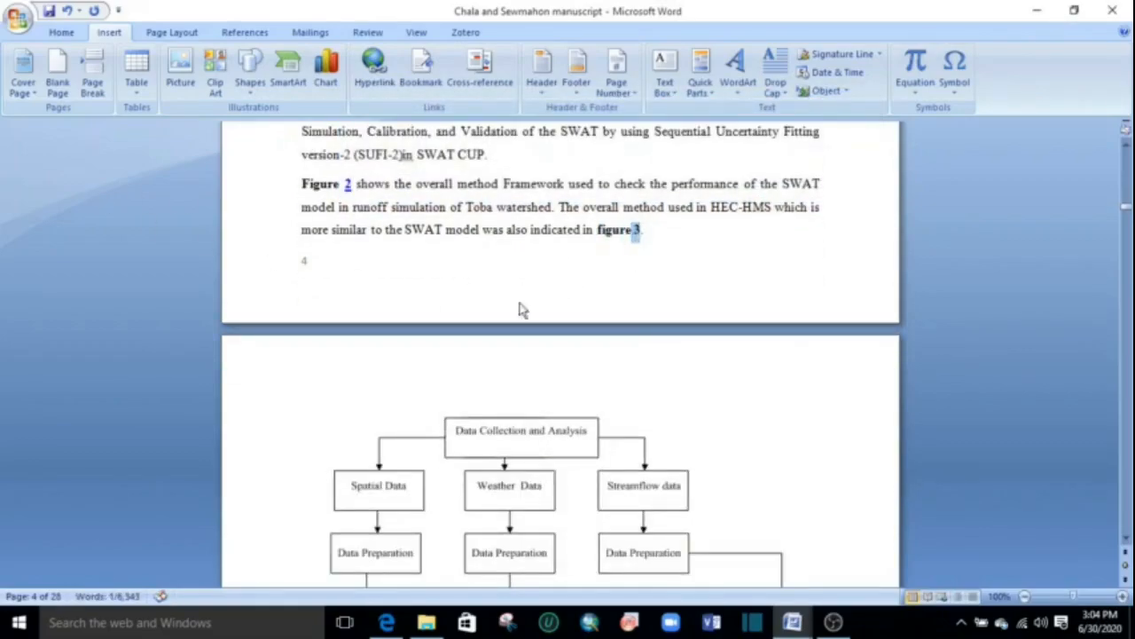
{"action": "left_click", "coordinate": [373, 66]}
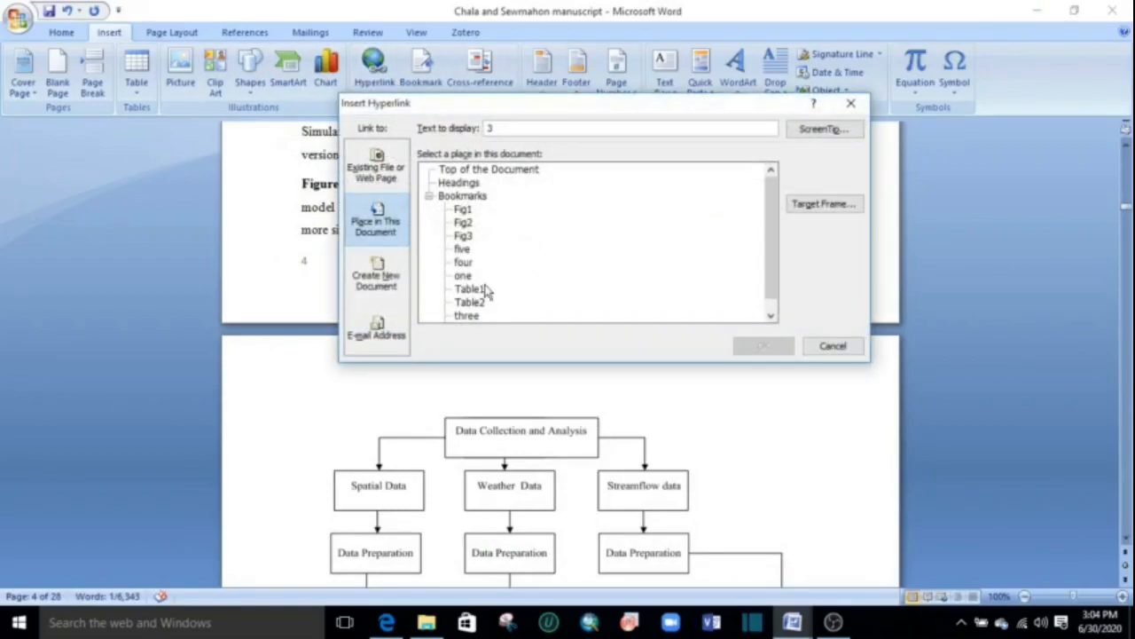
{"action": "left_click", "coordinate": [463, 235]}
{"action": "left_click", "coordinate": [762, 346]}
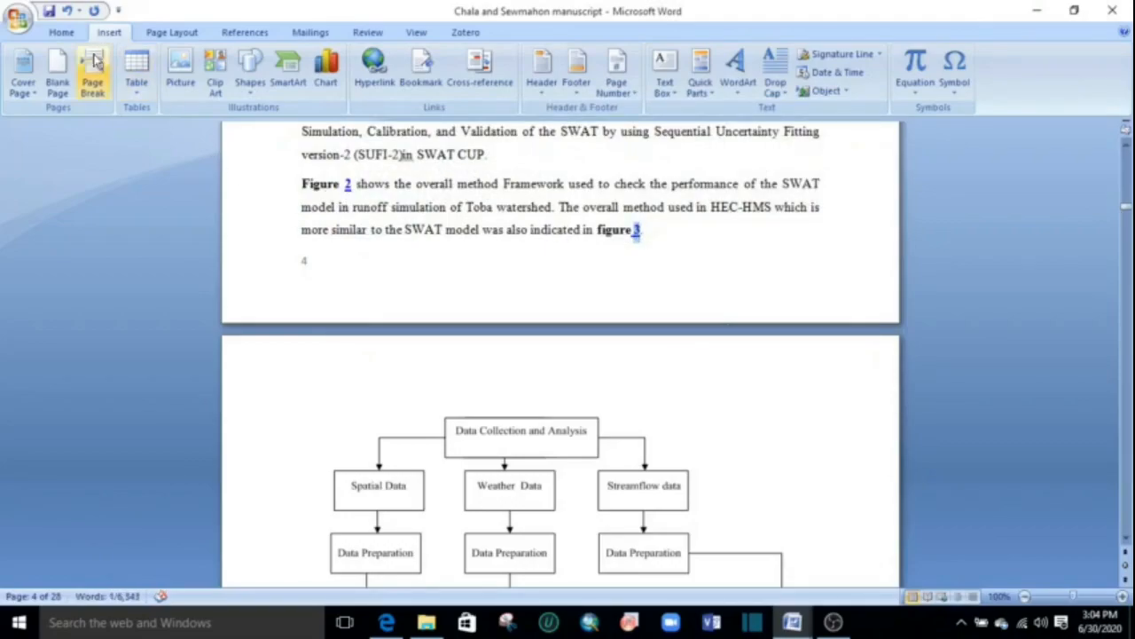
Remove the underline from the linked numbers in "figure 3" and "Figure 2", and follow the Figure 2 link to test the jump.
{"action": "left_click", "coordinate": [61, 32]}
{"action": "left_click", "coordinate": [182, 84]}
{"action": "left_click_drag", "start_coordinate": [353, 185], "coordinate": [345, 184]}
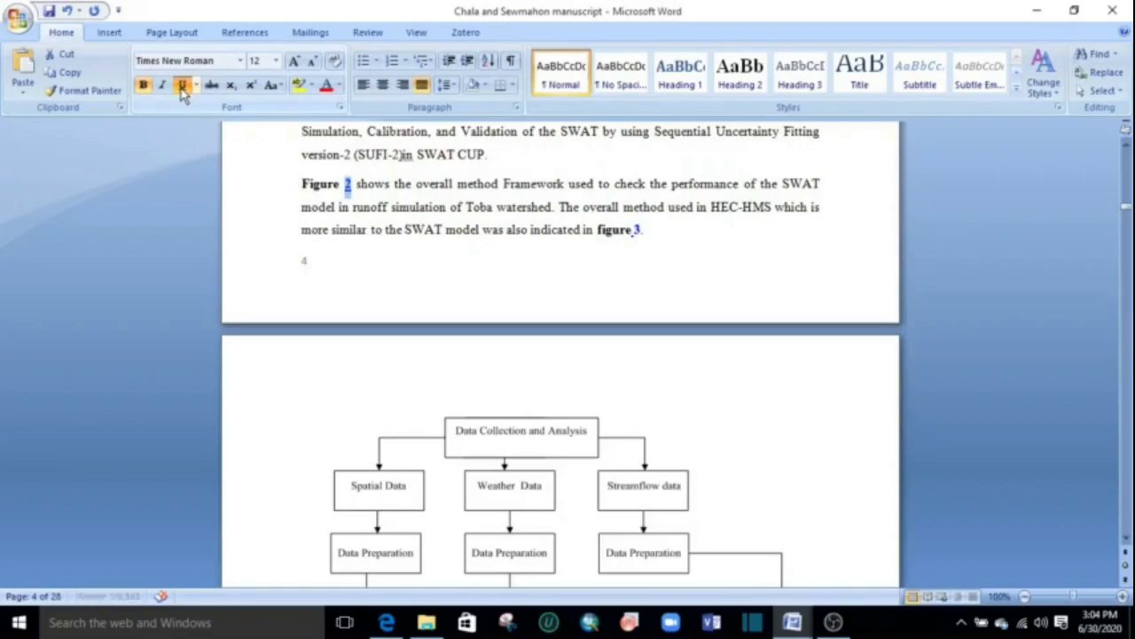
{"action": "left_click", "coordinate": [351, 188]}
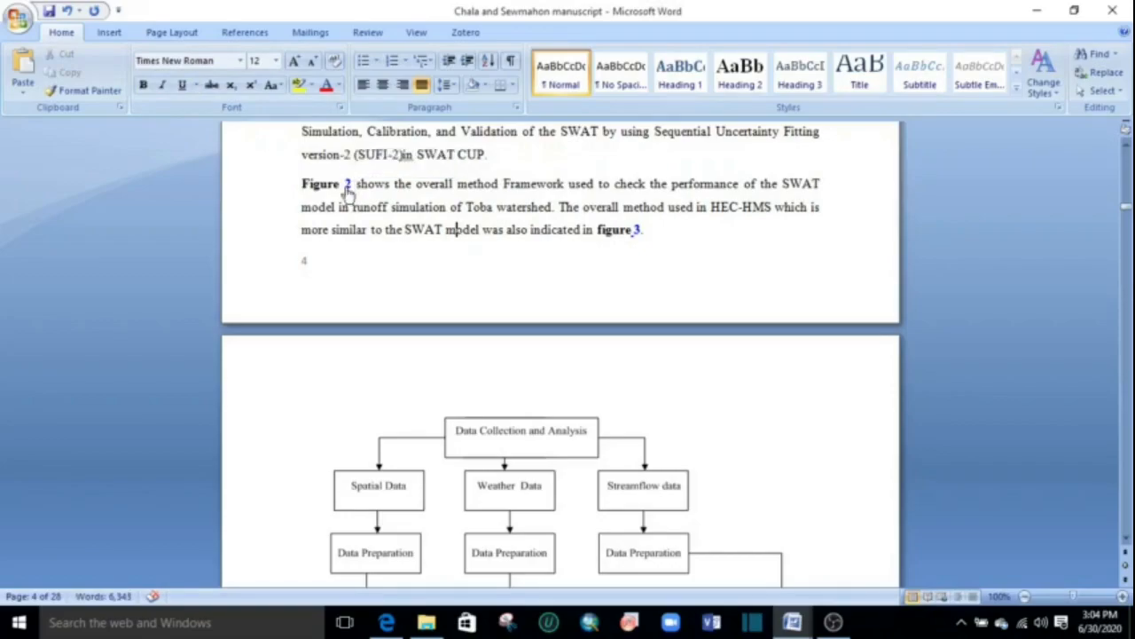
{"action": "left_click", "coordinate": [347, 188], "text": "ctrl"}
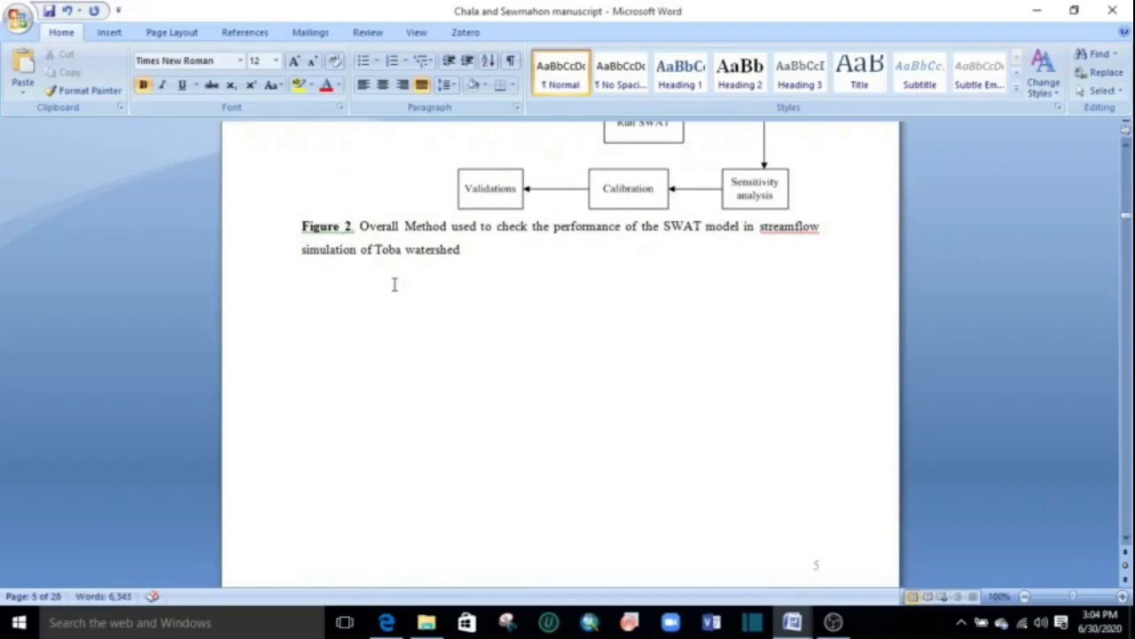
Hyperlink the number in the "Table 1" mention above the wave travel time table to the bookmark "Table1" in this document.
{"action": "scroll", "coordinate": [394, 286], "scroll_direction": "down", "scroll_amount": 3}
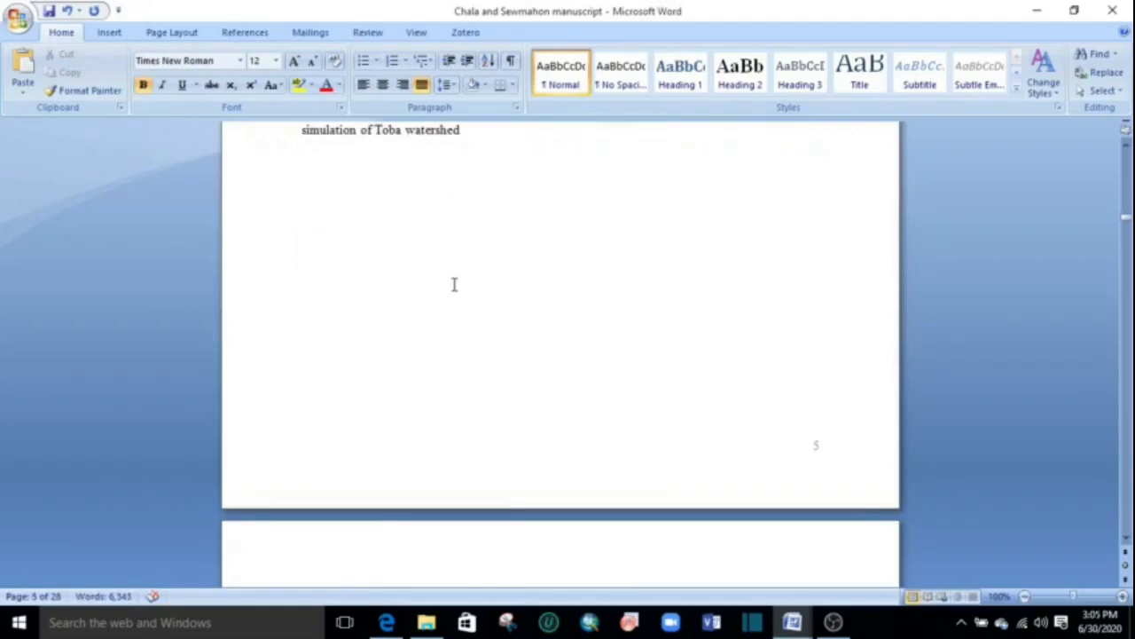
{"action": "scroll", "coordinate": [453, 283], "scroll_direction": "up", "scroll_amount": 4}
{"action": "scroll", "coordinate": [453, 284], "scroll_direction": "down", "scroll_amount": 20}
{"action": "scroll", "coordinate": [453, 280], "scroll_direction": "down", "scroll_amount": 2}
{"action": "scroll", "coordinate": [453, 280], "scroll_direction": "down", "scroll_amount": 4}
{"action": "scroll", "coordinate": [453, 281], "scroll_direction": "up", "scroll_amount": 4}
{"action": "scroll", "coordinate": [453, 280], "scroll_direction": "down", "scroll_amount": 8}
{"action": "scroll", "coordinate": [435, 282], "scroll_direction": "up", "scroll_amount": 5}
{"action": "scroll", "coordinate": [401, 282], "scroll_direction": "up", "scroll_amount": 2}
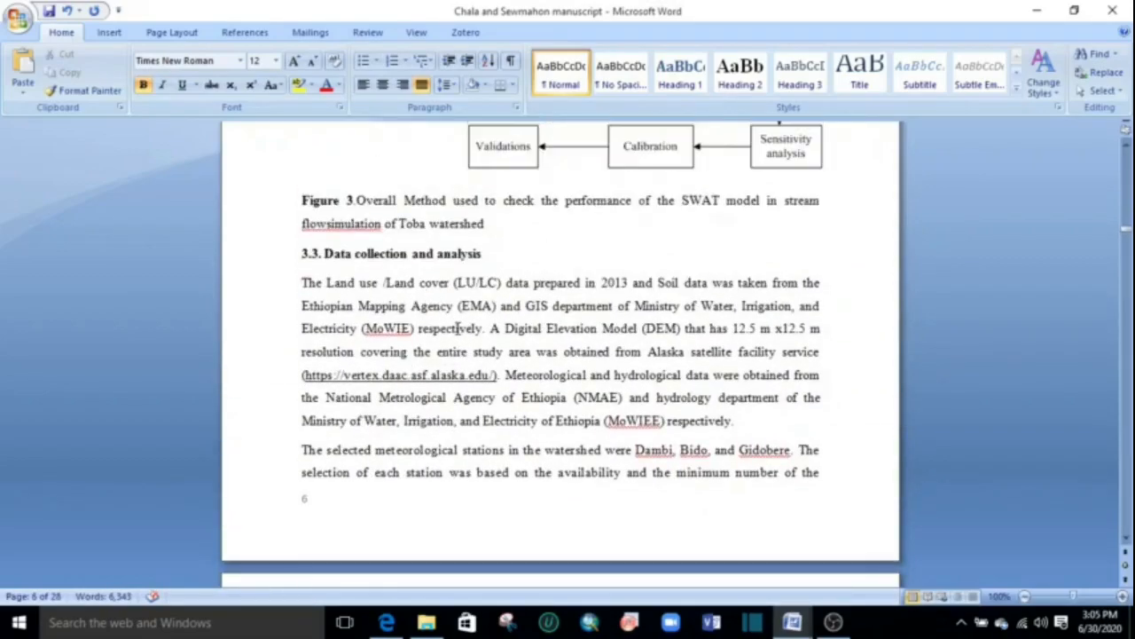
{"action": "scroll", "coordinate": [454, 315], "scroll_direction": "down", "scroll_amount": 20}
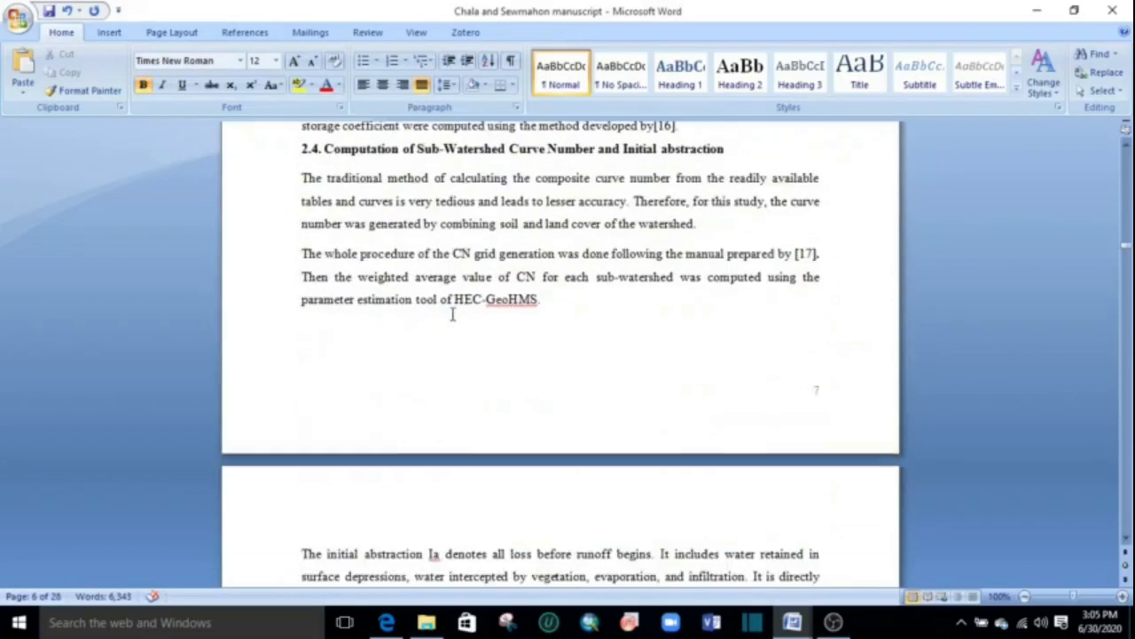
{"action": "scroll", "coordinate": [452, 312], "scroll_direction": "down", "scroll_amount": 20}
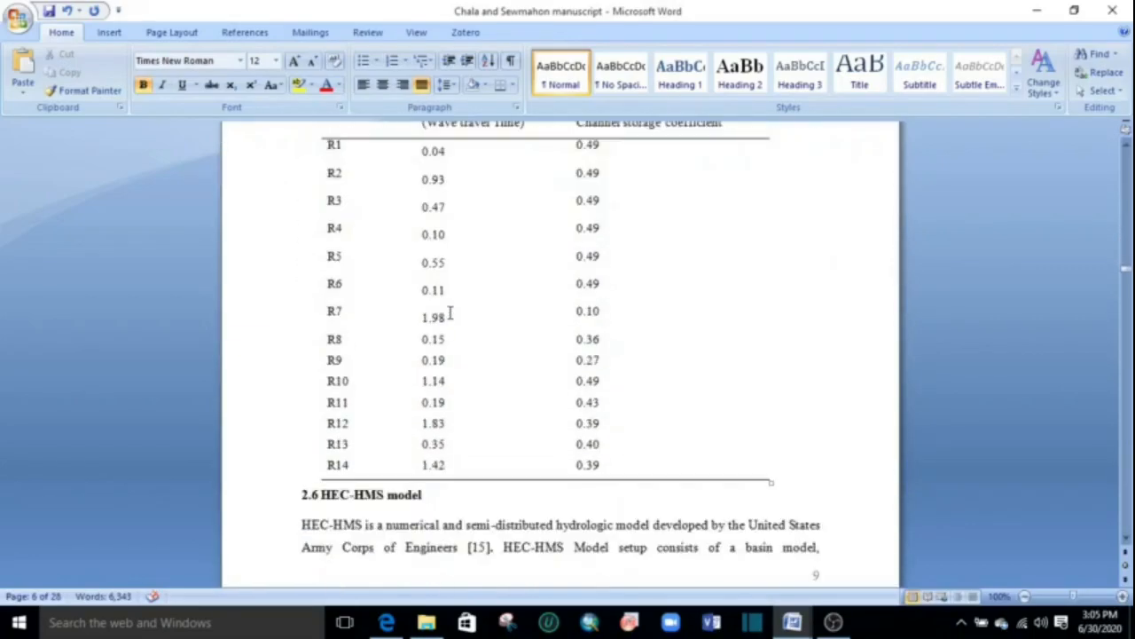
{"action": "scroll", "coordinate": [404, 532], "scroll_direction": "up", "scroll_amount": 2}
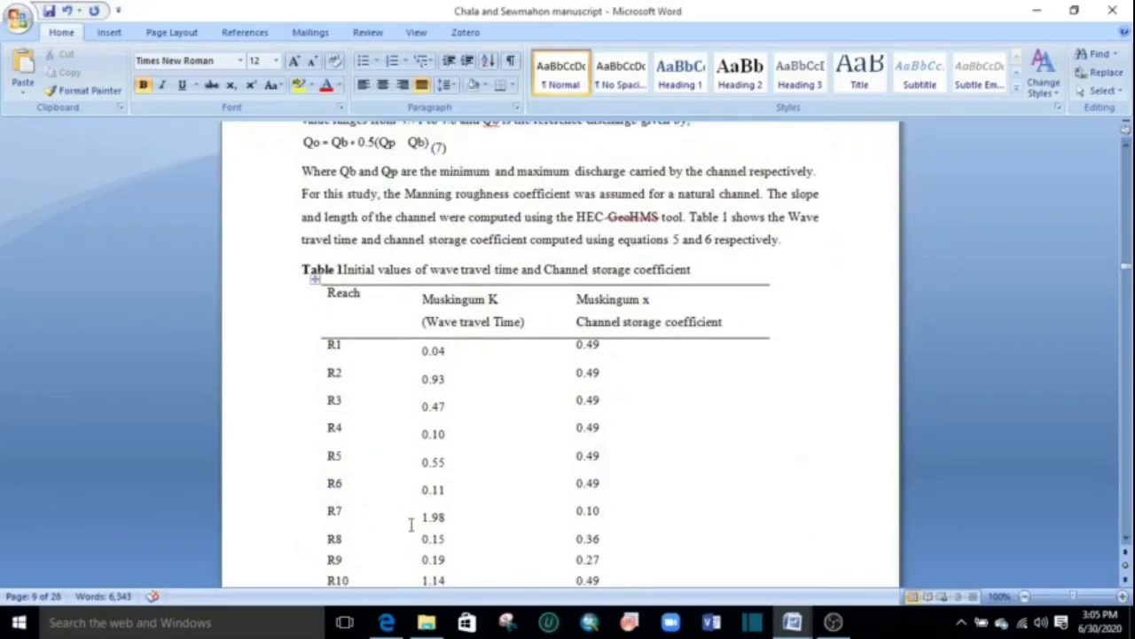
{"action": "double_click", "coordinate": [724, 217]}
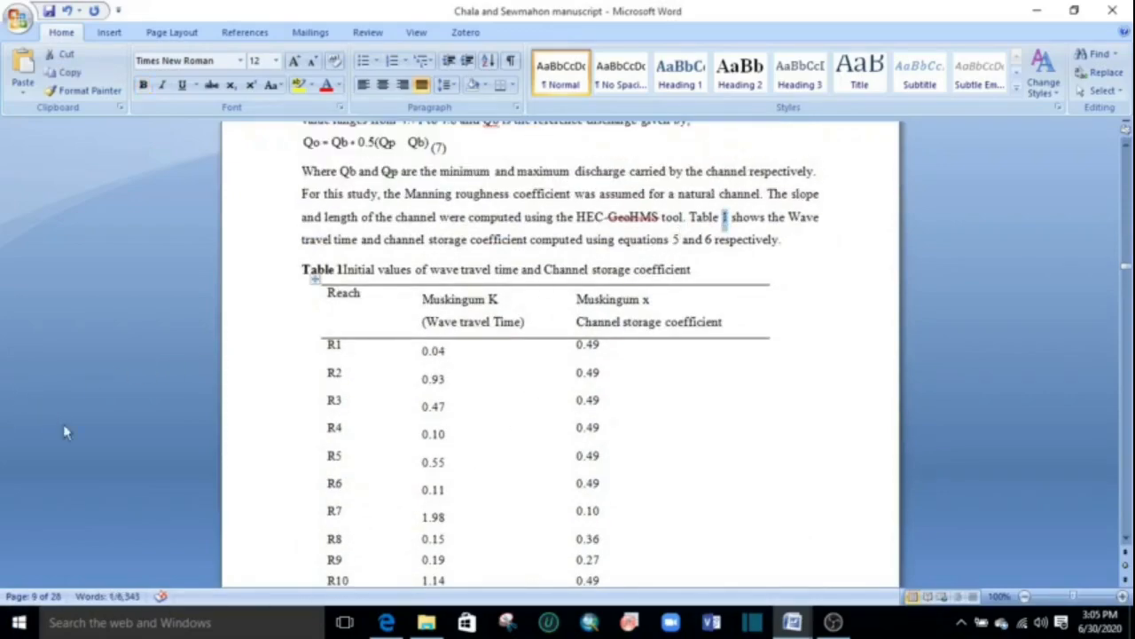
{"action": "left_click", "coordinate": [109, 33]}
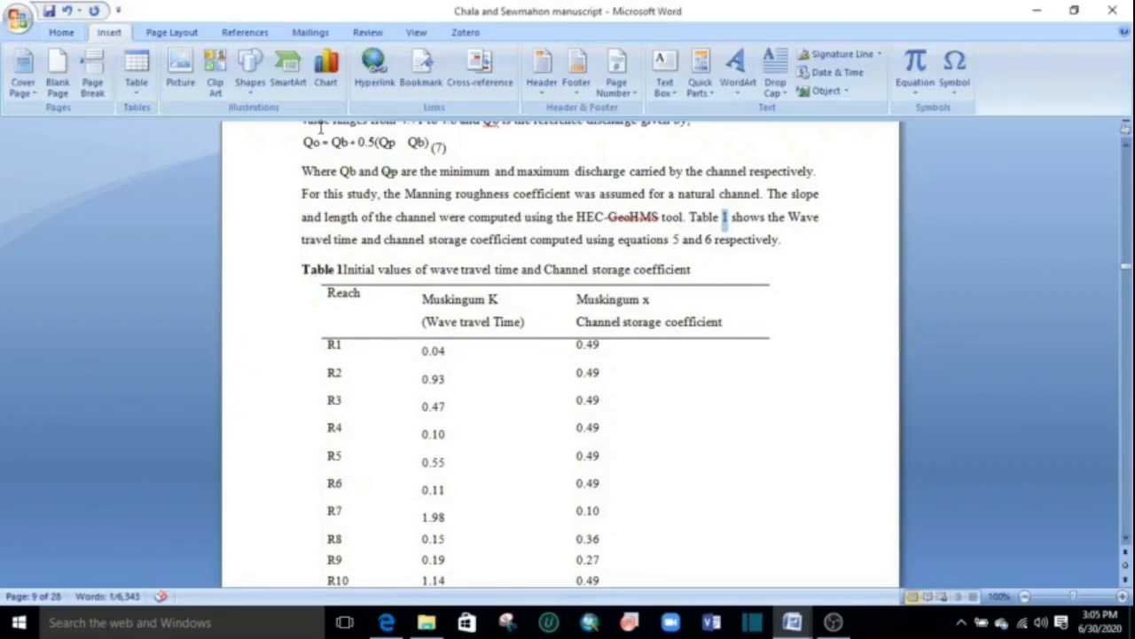
{"action": "left_click", "coordinate": [374, 60]}
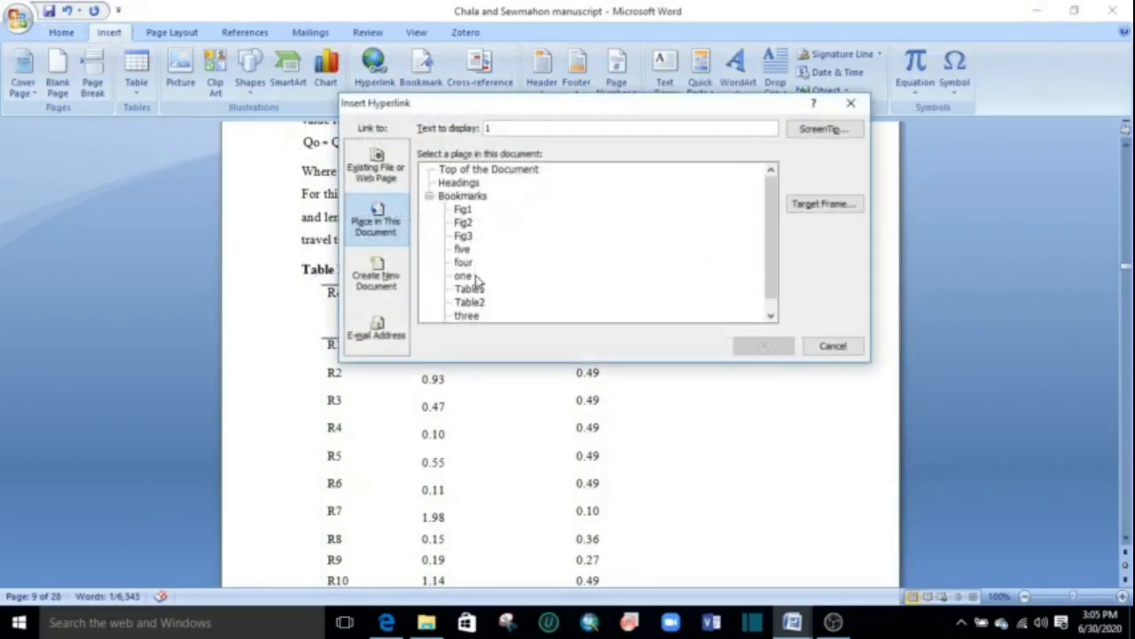
{"action": "left_click", "coordinate": [470, 289]}
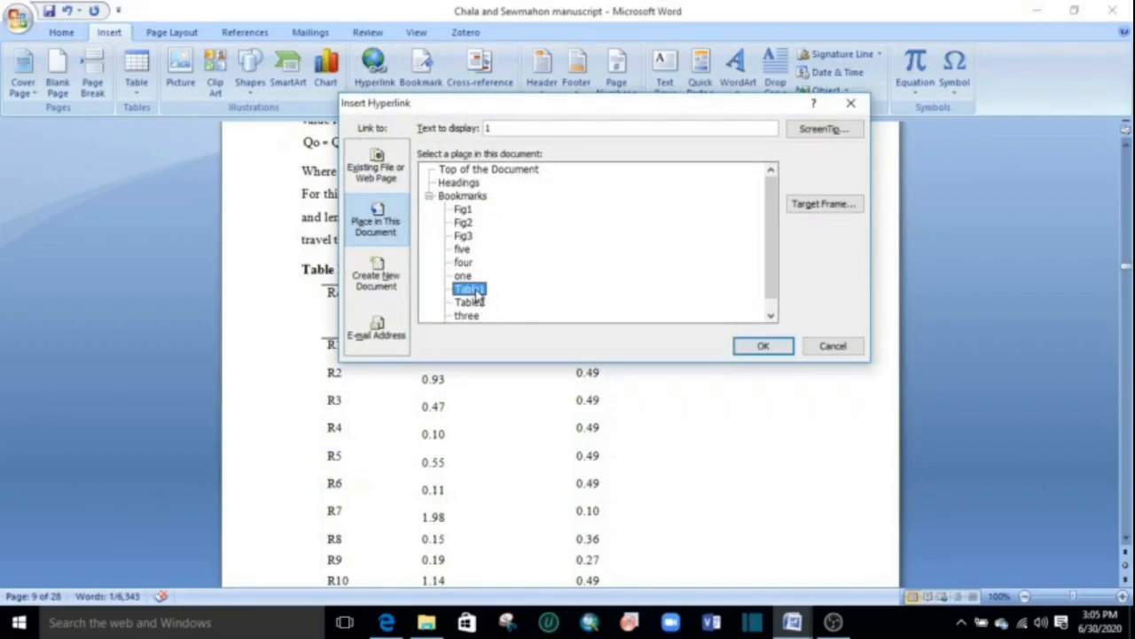
{"action": "left_click", "coordinate": [763, 350]}
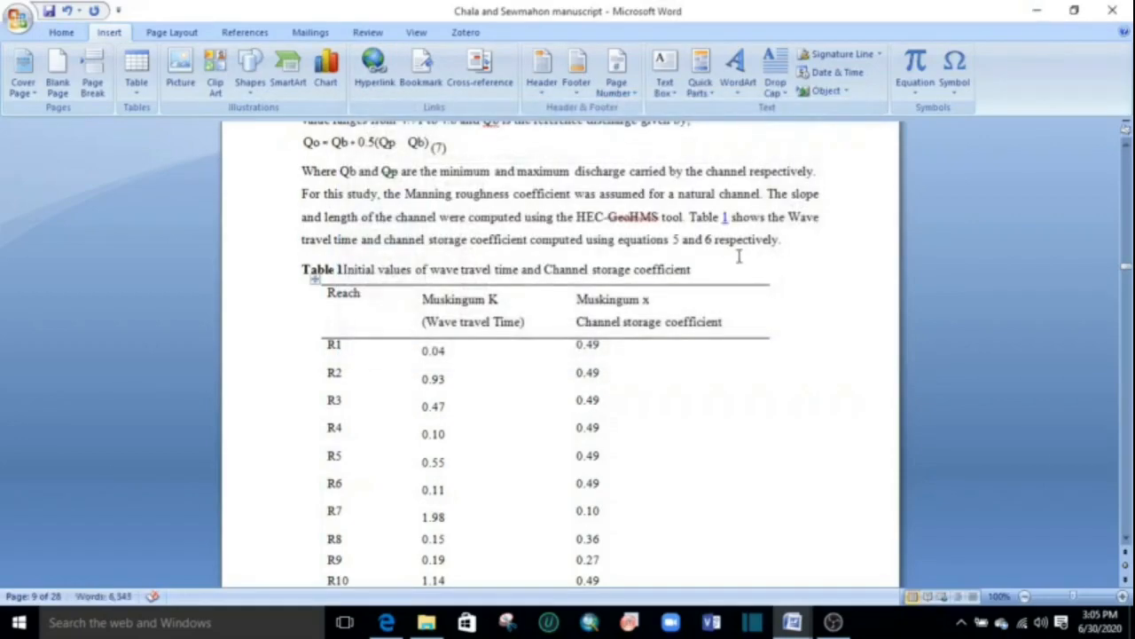
Remove the underline from the linked number in the "Table 1" mention and follow its link to test the jump to the caption.
{"action": "left_click_drag", "start_coordinate": [728, 216], "coordinate": [719, 216]}
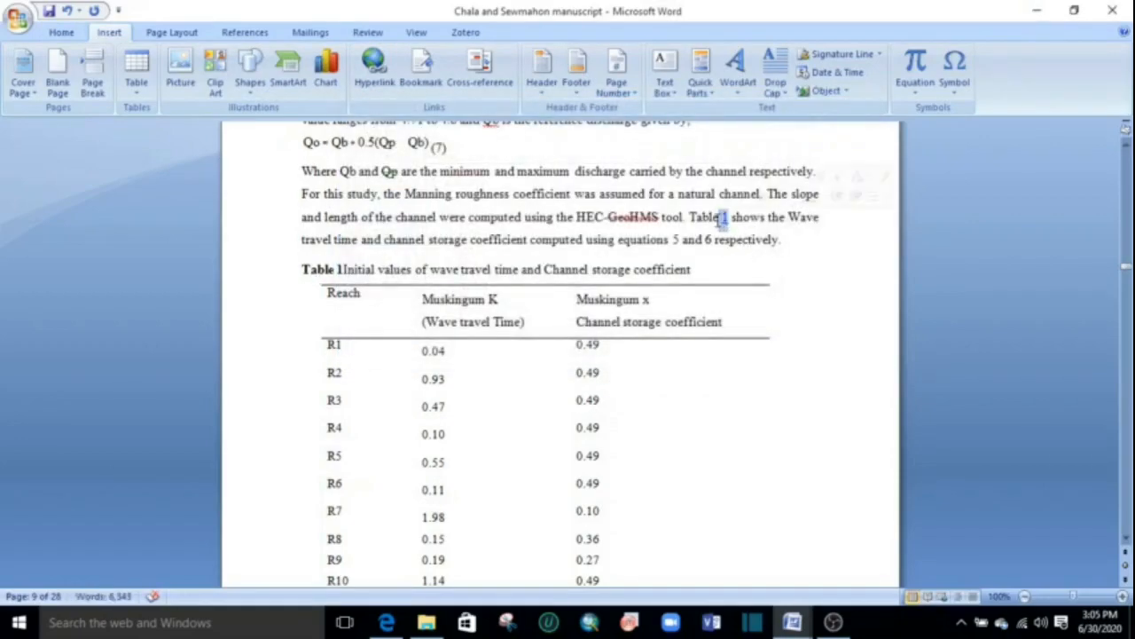
{"action": "left_click", "coordinate": [55, 36]}
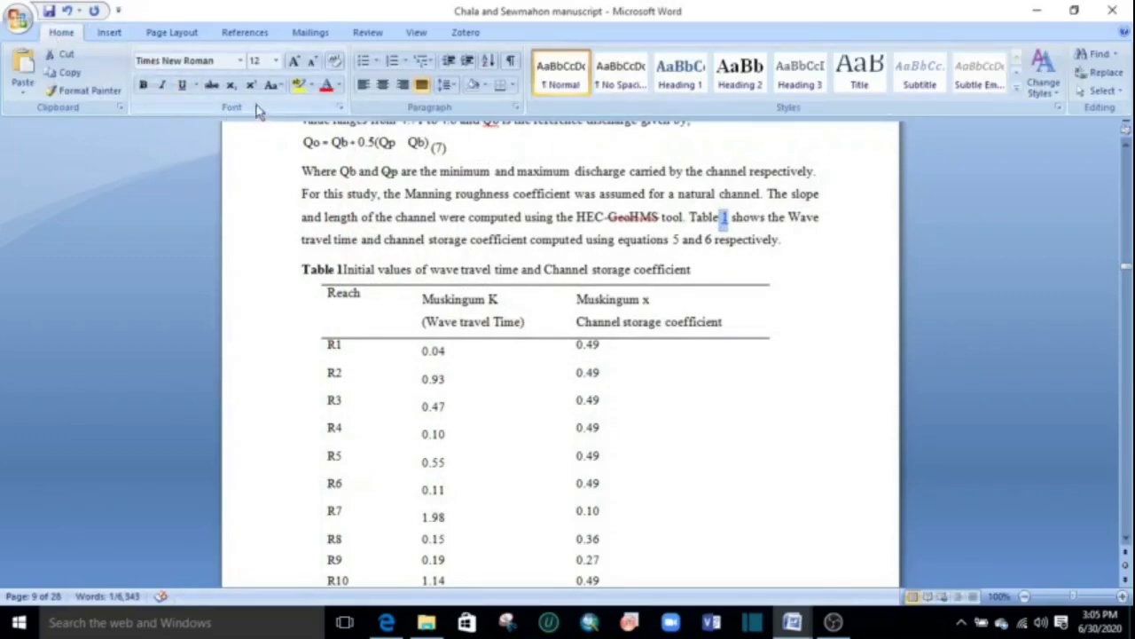
{"action": "left_click", "coordinate": [732, 222]}
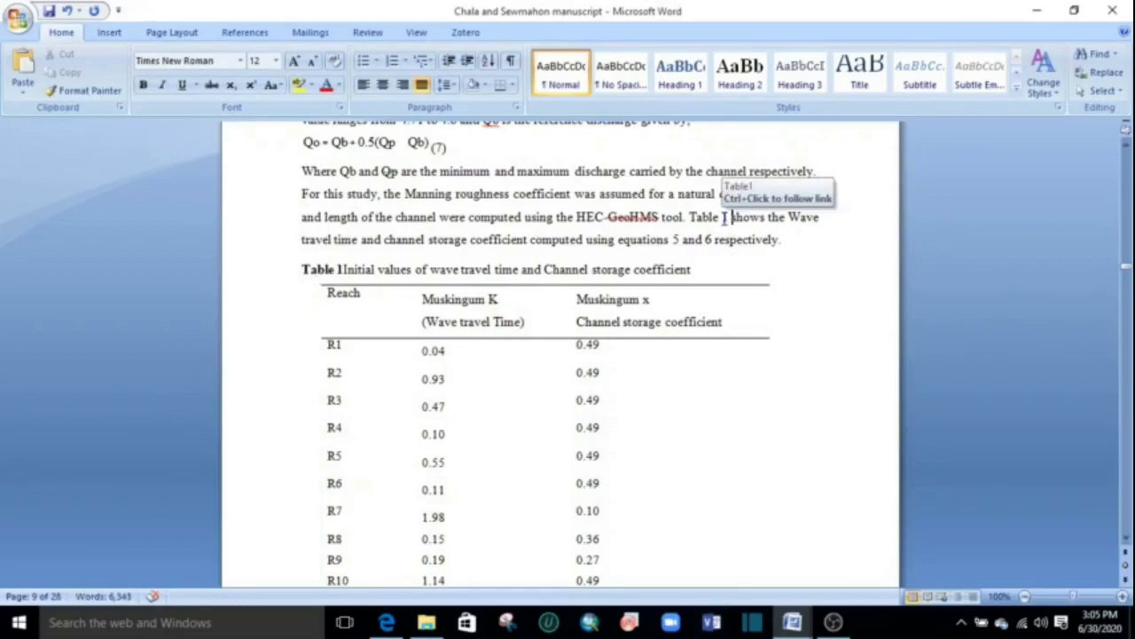
{"action": "scroll", "coordinate": [612, 223], "scroll_direction": "down", "scroll_amount": 1}
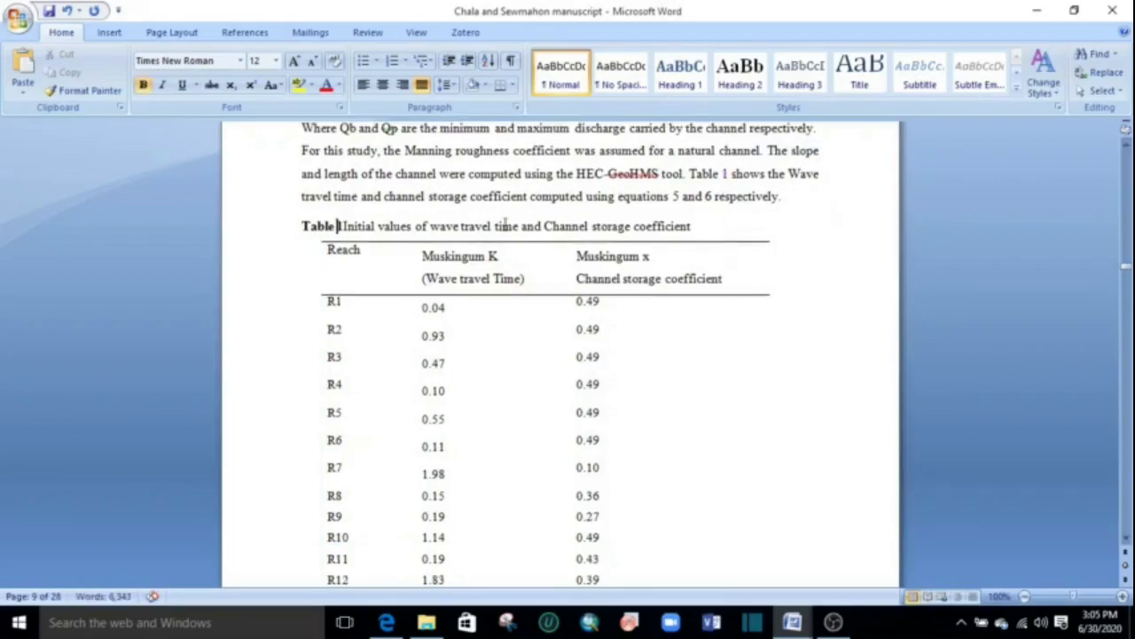
{"action": "left_click", "coordinate": [337, 228]}
{"action": "scroll", "coordinate": [558, 329], "scroll_direction": "down", "scroll_amount": 20}
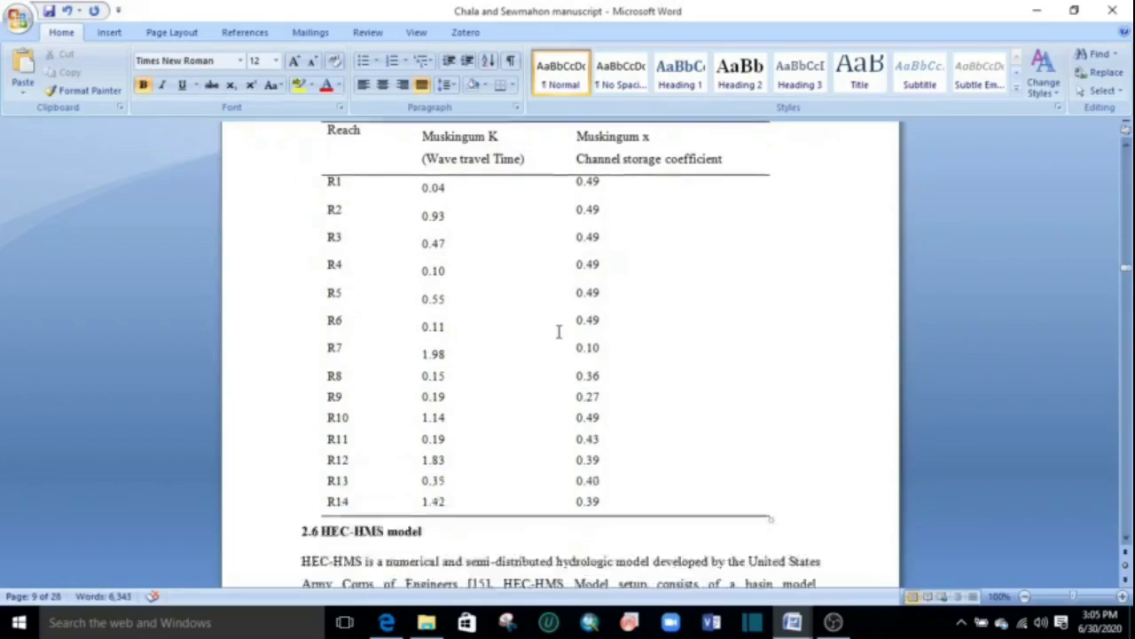
{"action": "scroll", "coordinate": [558, 329], "scroll_direction": "down", "scroll_amount": 15}
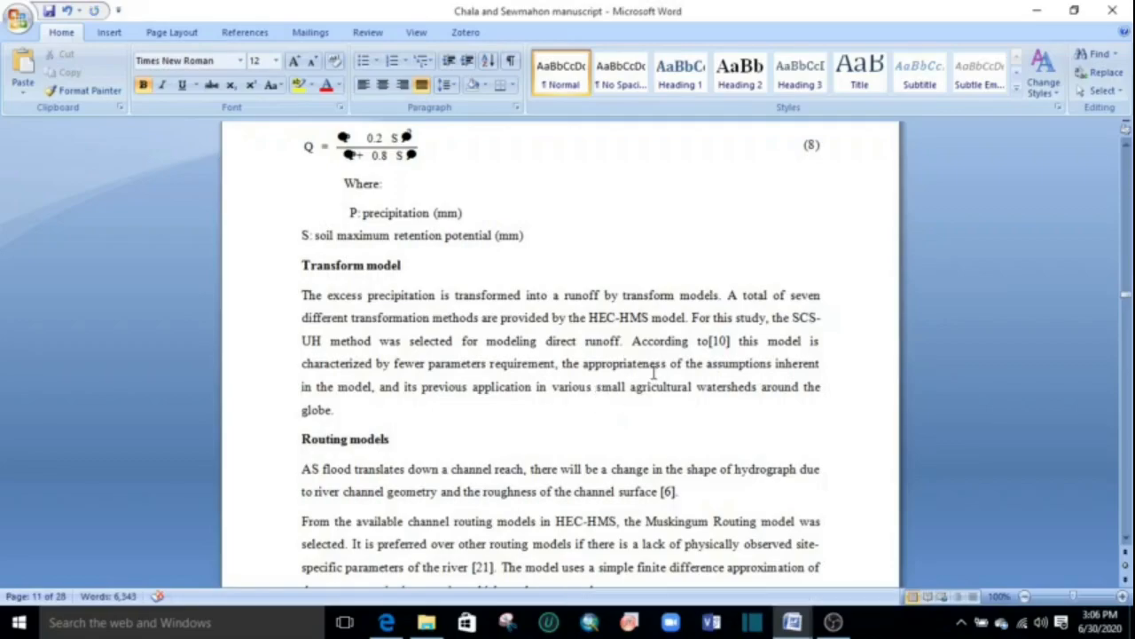
{"action": "left_click", "coordinate": [623, 351]}
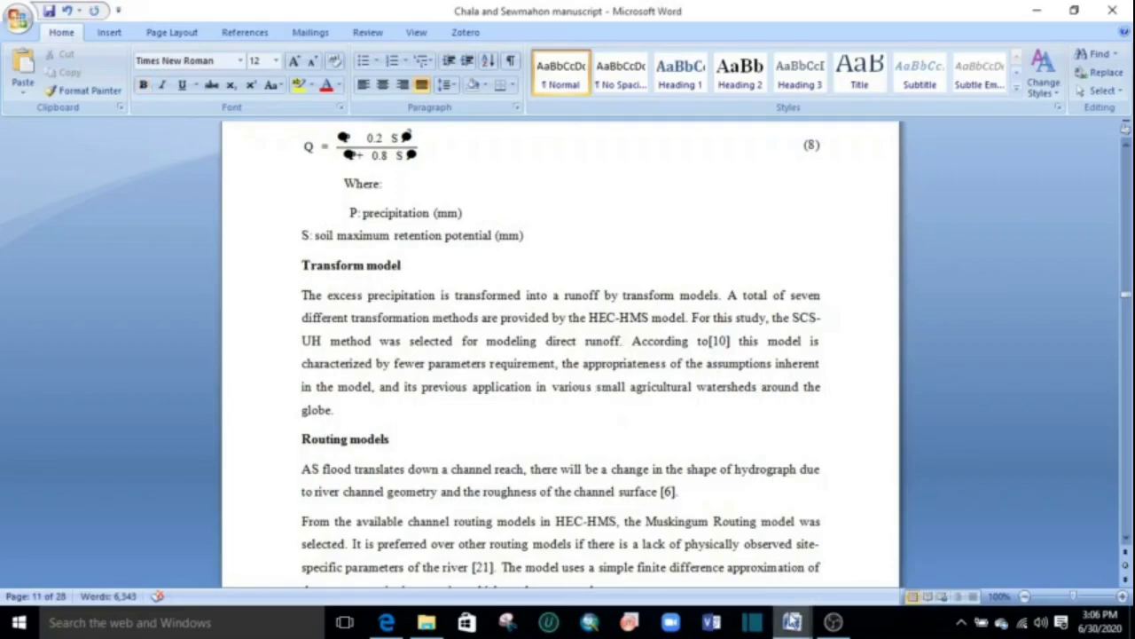
Switch to the open document ije-20-55_corrected and go to its References list.
{"action": "mouse_move", "coordinate": [792, 620]}
{"action": "left_click", "coordinate": [881, 557]}
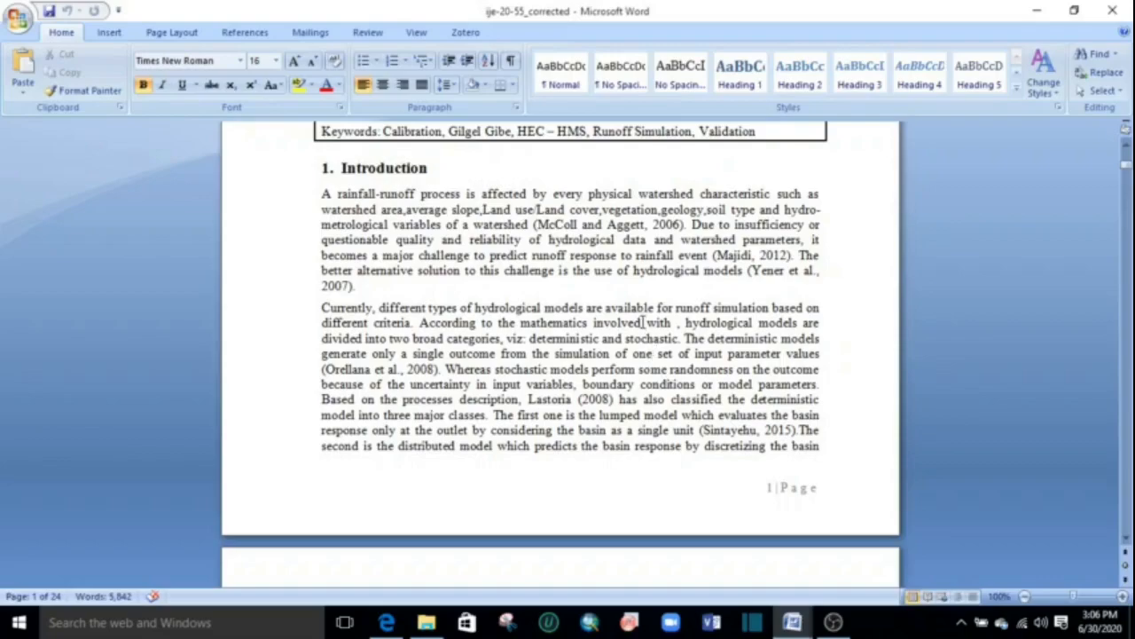
{"action": "scroll", "coordinate": [643, 322], "scroll_direction": "up", "scroll_amount": 2}
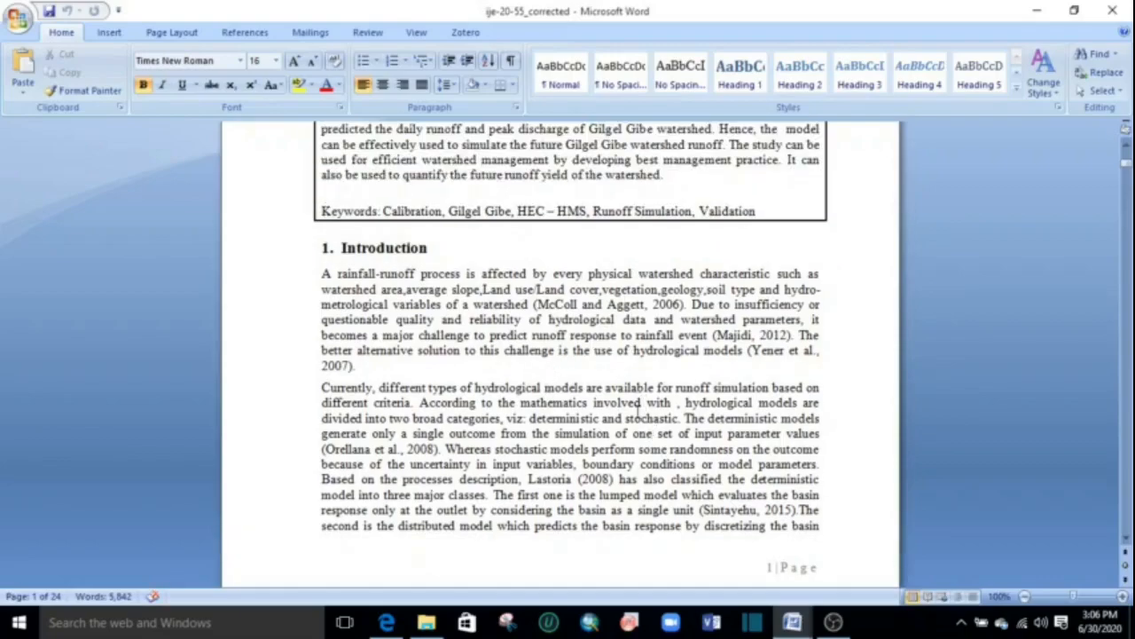
{"action": "scroll", "coordinate": [627, 413], "scroll_direction": "down", "scroll_amount": 10}
{"action": "scroll", "coordinate": [586, 301], "scroll_direction": "down", "scroll_amount": 20}
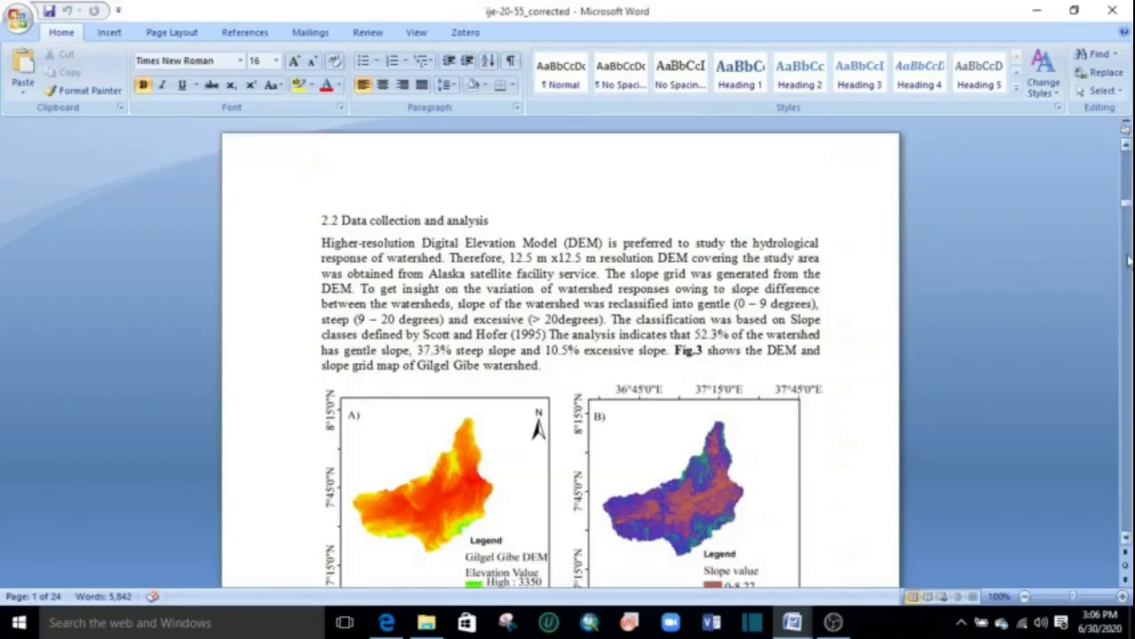
{"action": "left_click_drag", "start_coordinate": [1128, 206], "coordinate": [1109, 495]}
{"action": "scroll", "coordinate": [550, 270], "scroll_direction": "up", "scroll_amount": 8}
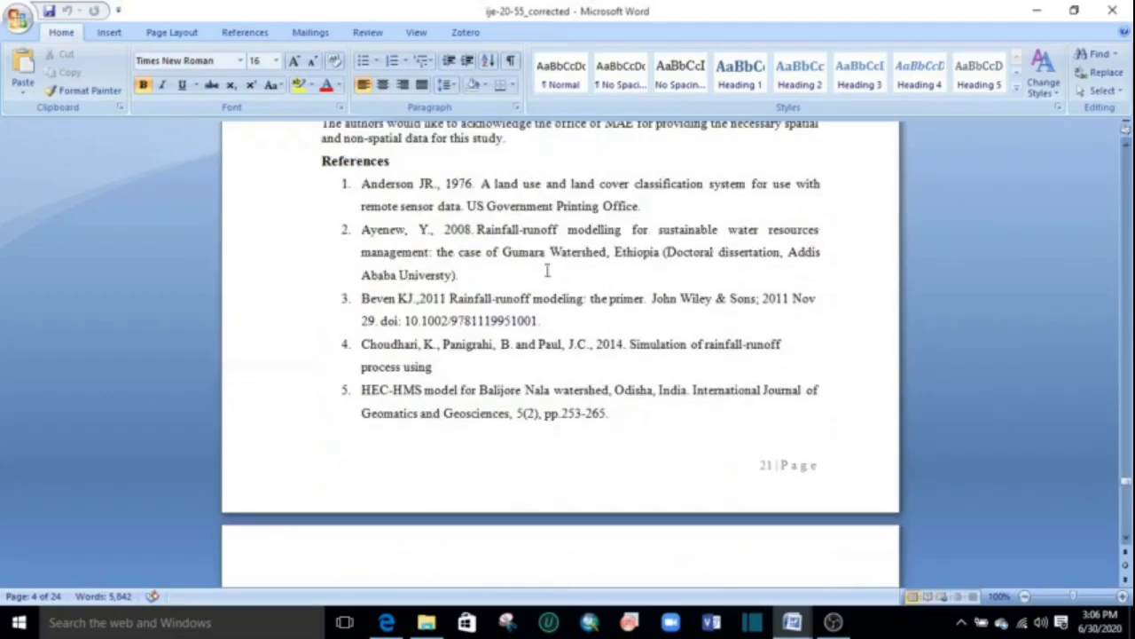
Add a bookmark named "One" at the start of the first entry in the References list.
{"action": "left_click", "coordinate": [358, 186]}
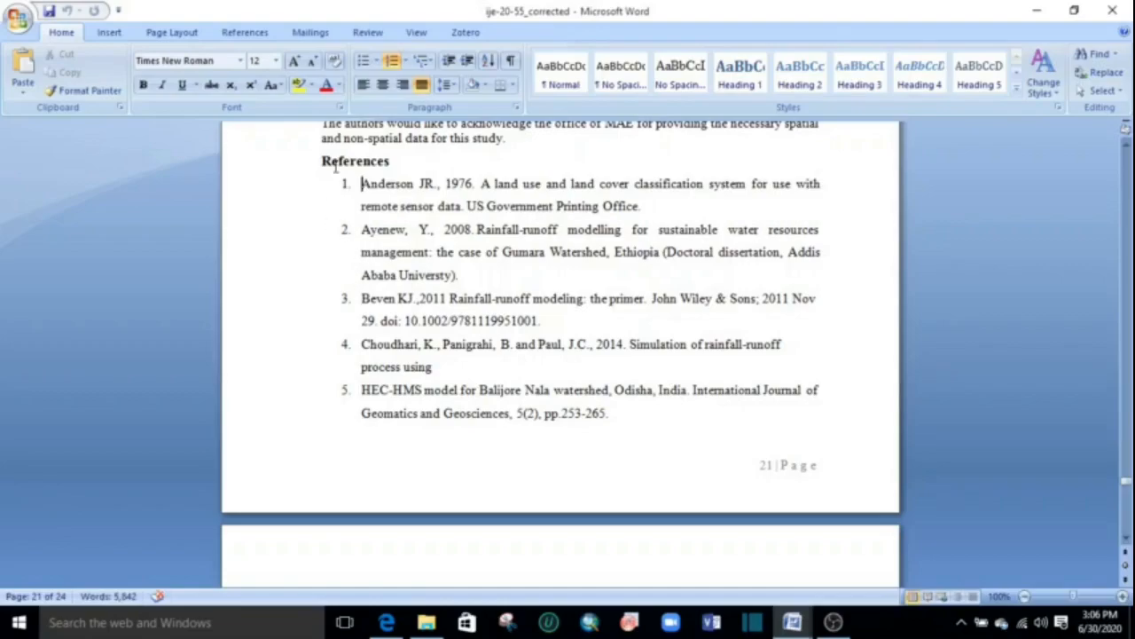
{"action": "left_click", "coordinate": [110, 32]}
{"action": "left_click", "coordinate": [422, 69]}
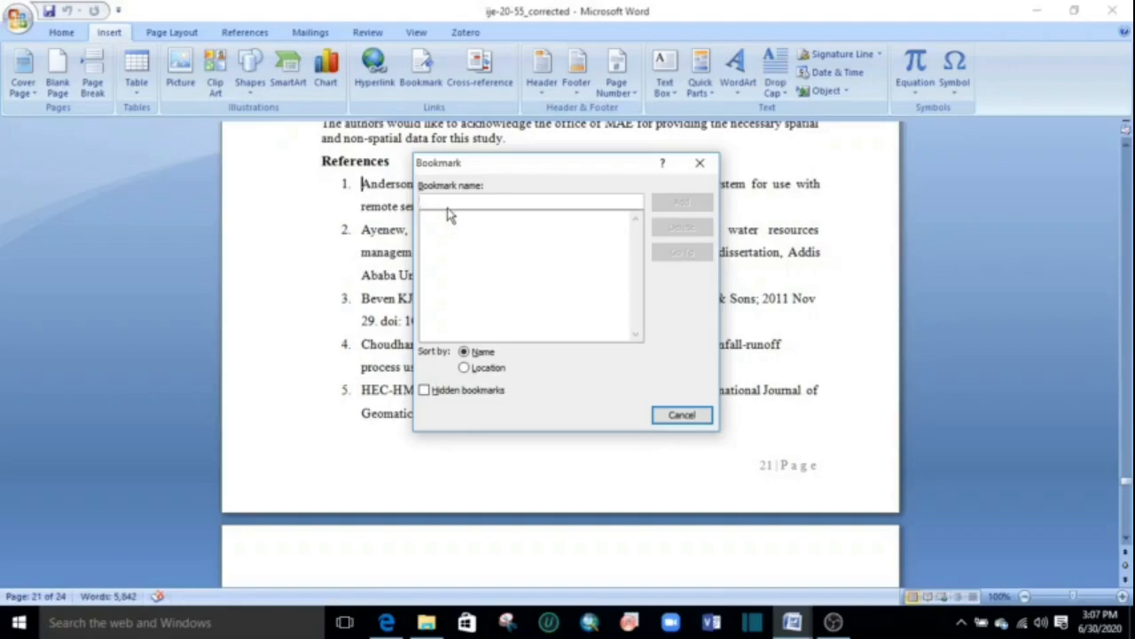
{"action": "type", "text": "Anderson"}
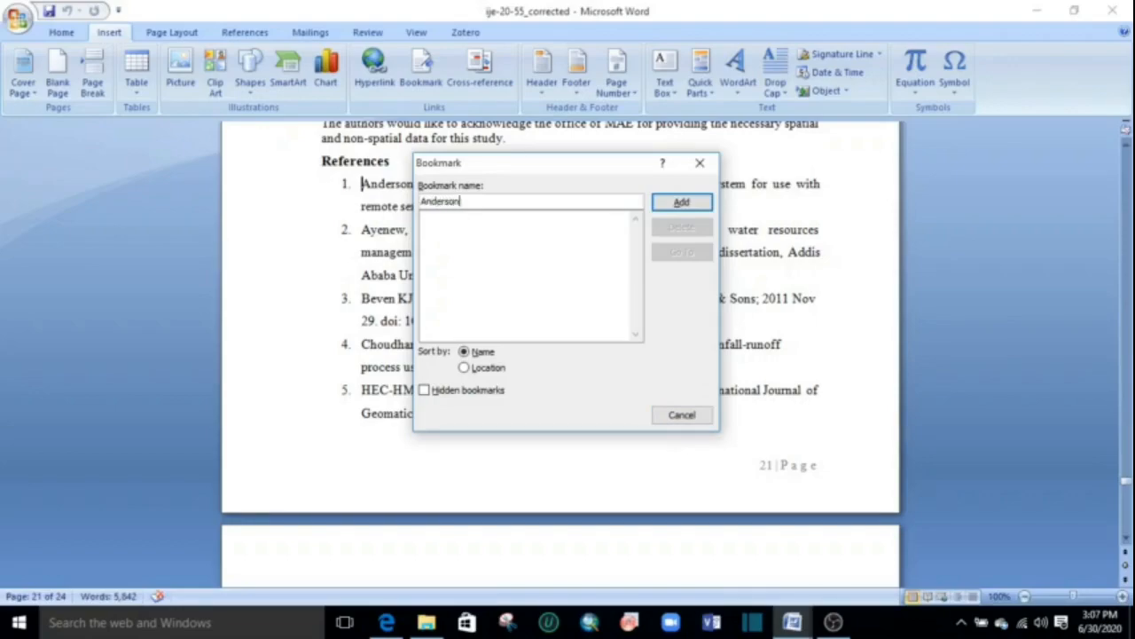
{"action": "key", "text": "BackSpace"}
{"action": "key", "text": "BackSpace"}
{"action": "key", "text": "BackSpace"}
{"action": "key", "text": "BackSpace"}
{"action": "key", "text": "BackSpace"}
{"action": "key", "text": "BackSpace"}
{"action": "key", "text": "BackSpace"}
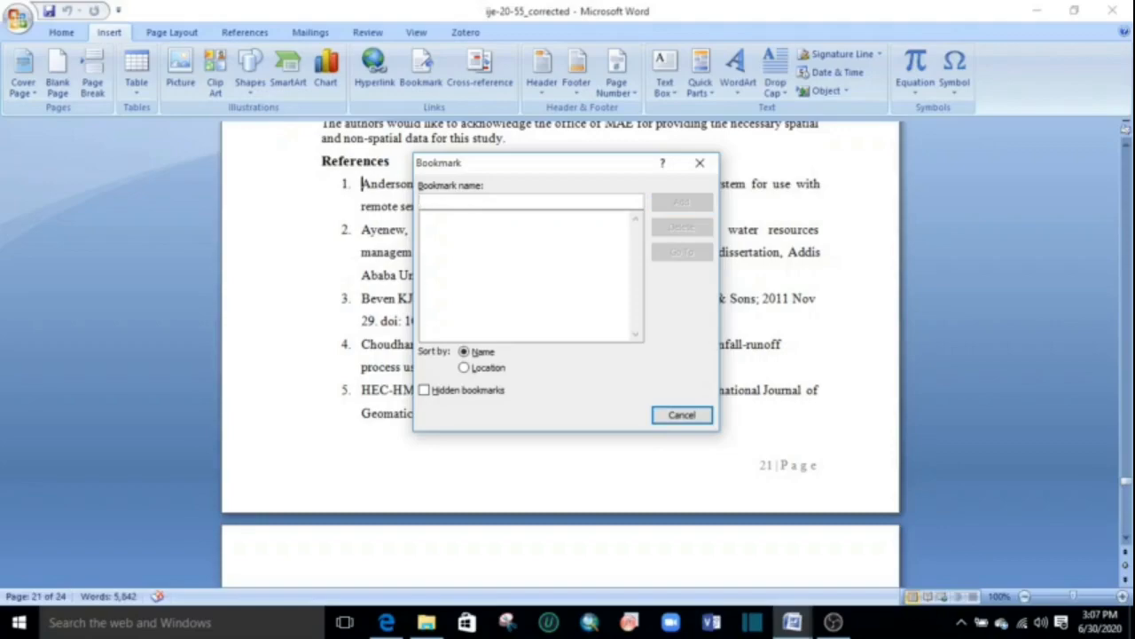
{"action": "type", "text": "One"}
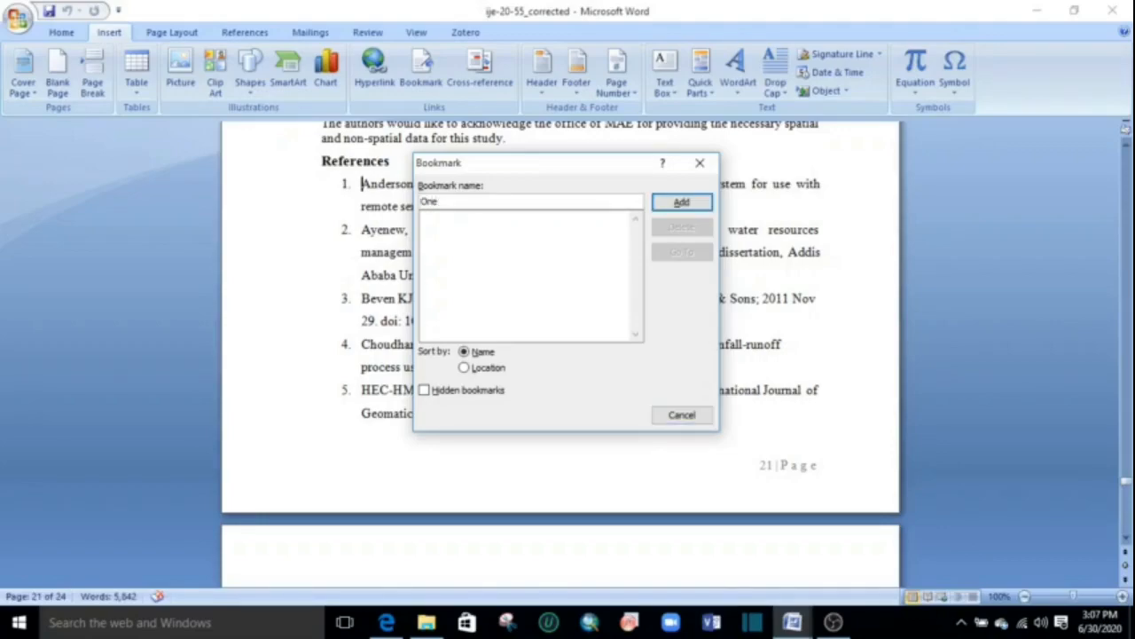
{"action": "left_click", "coordinate": [682, 203]}
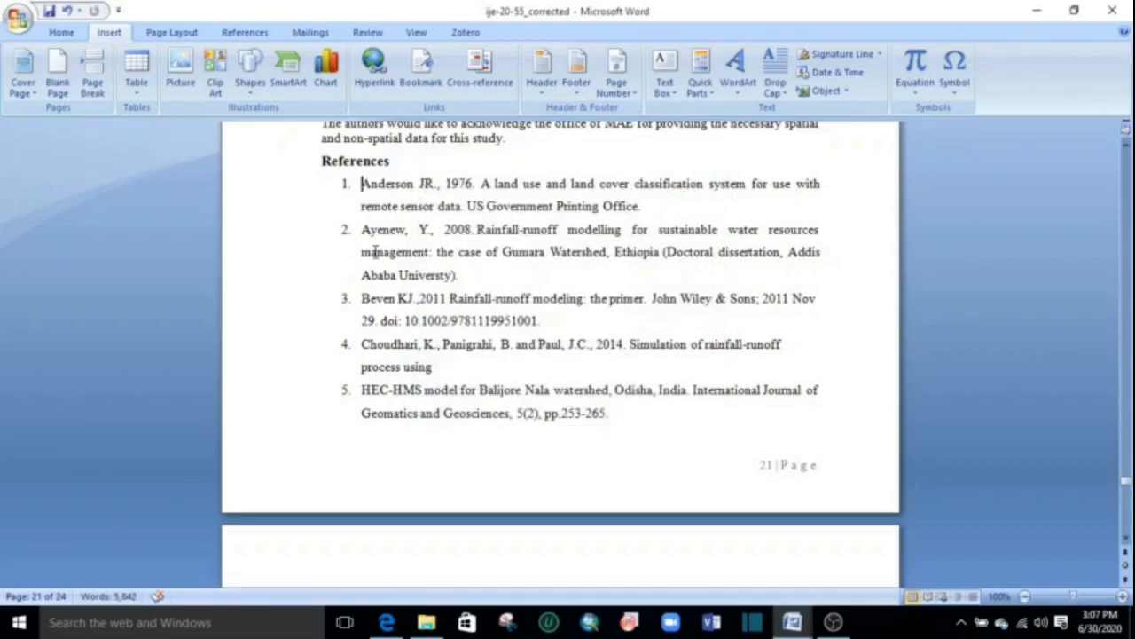
Add a bookmark named "Fourteen" at the start of reference 14, the entry on land-use forecasting and hydrologic model integration.
{"action": "scroll", "coordinate": [375, 252], "scroll_direction": "down", "scroll_amount": 10}
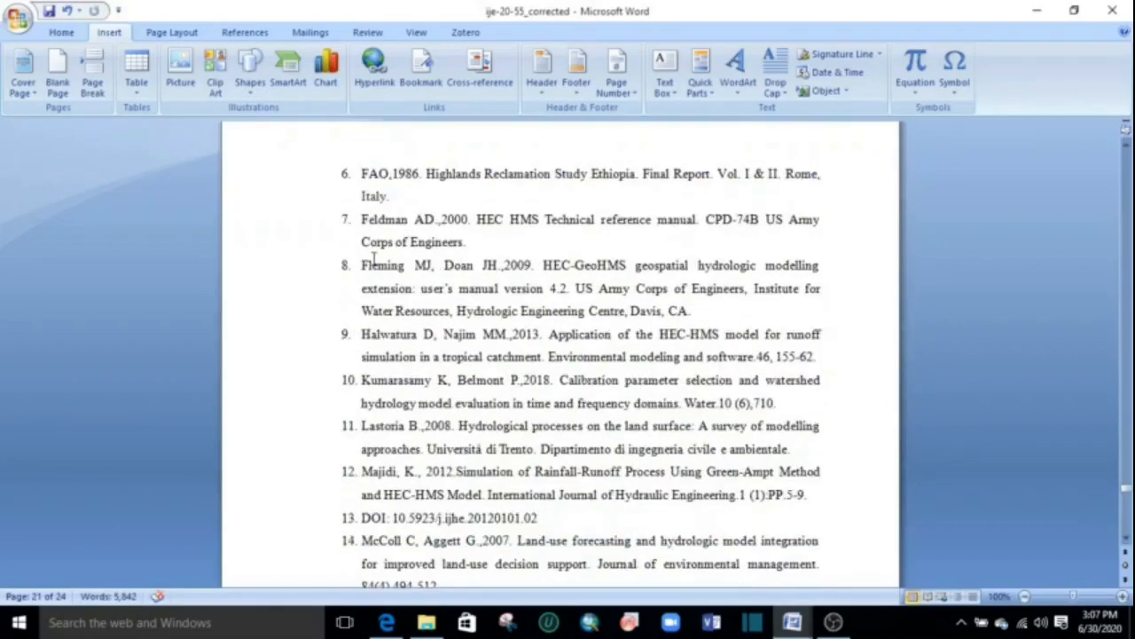
{"action": "scroll", "coordinate": [374, 259], "scroll_direction": "down", "scroll_amount": 3}
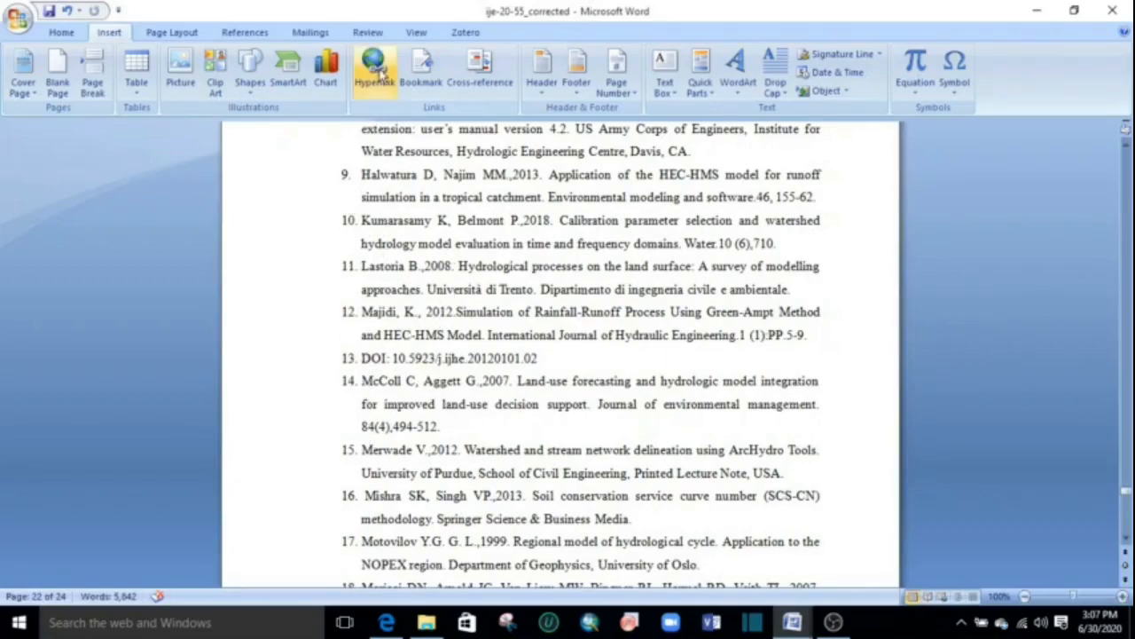
{"action": "left_click", "coordinate": [374, 78]}
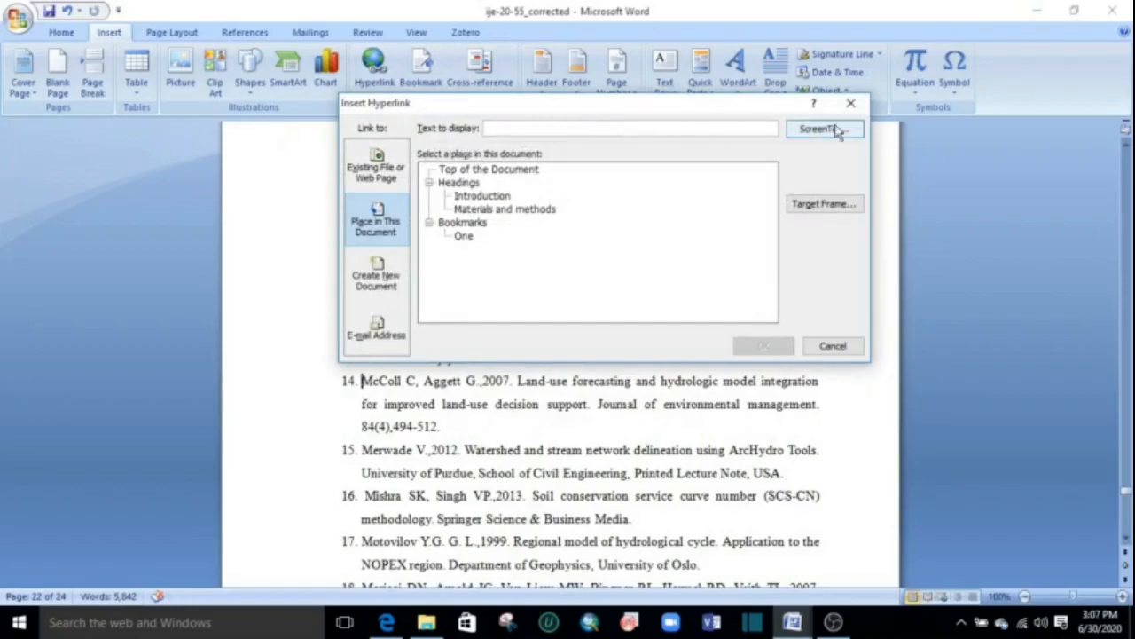
{"action": "left_click", "coordinate": [850, 103]}
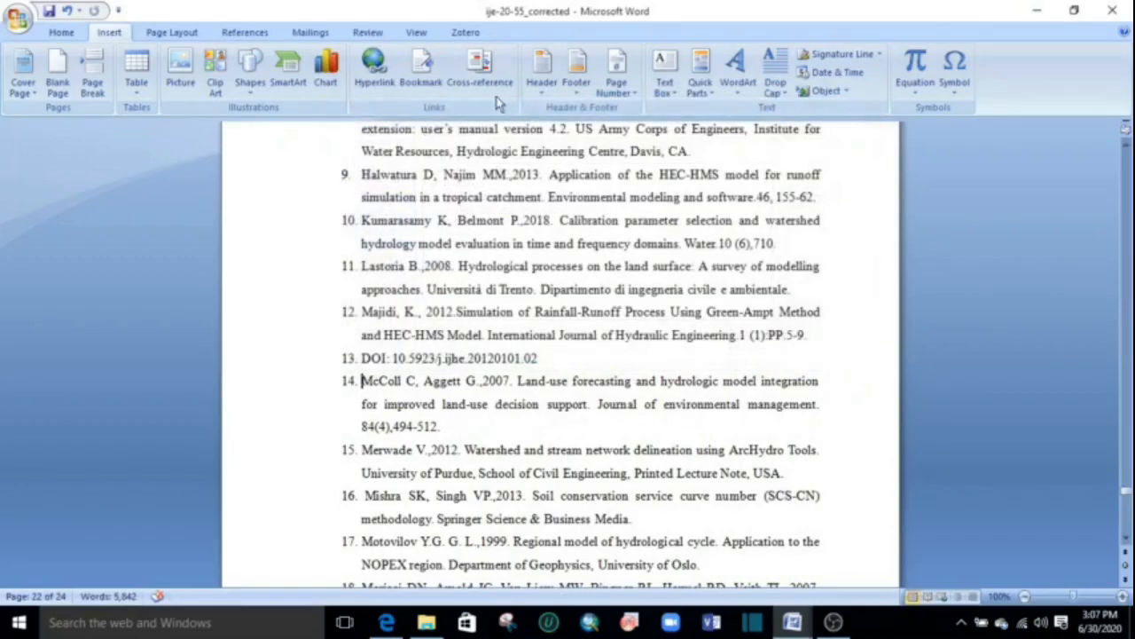
{"action": "left_click", "coordinate": [421, 76]}
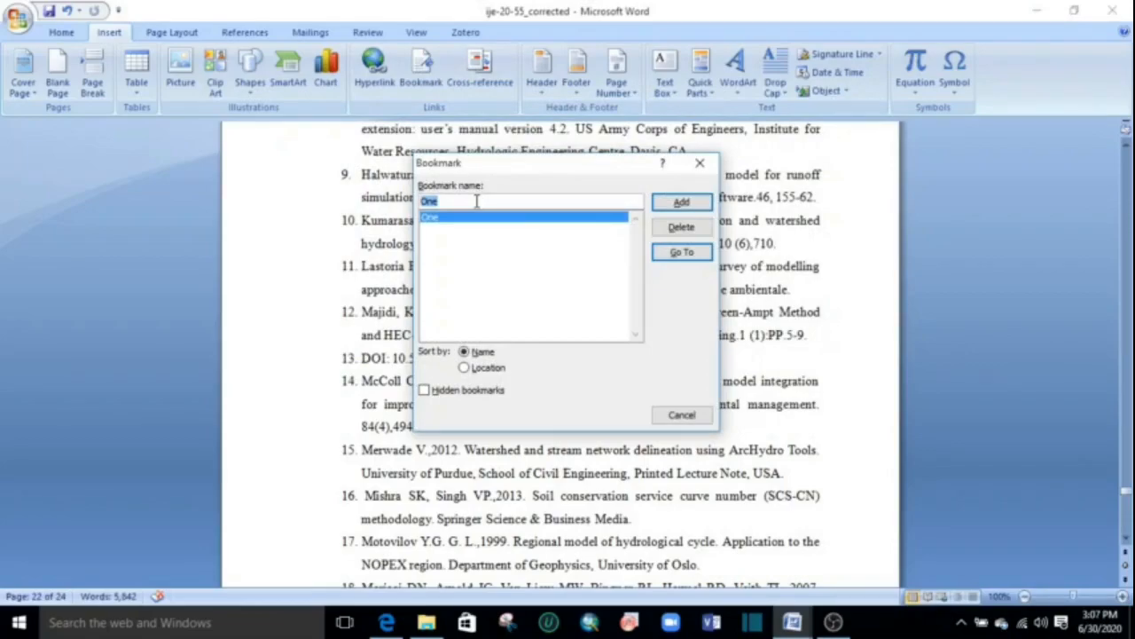
{"action": "type", "text": "P"}
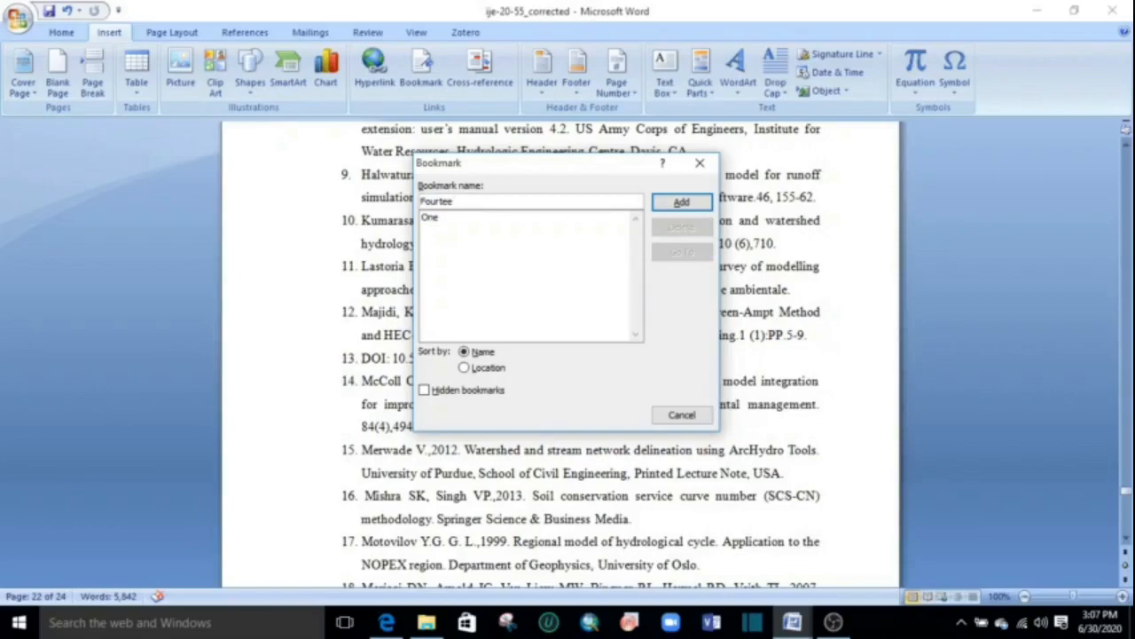
{"action": "left_click", "coordinate": [688, 204]}
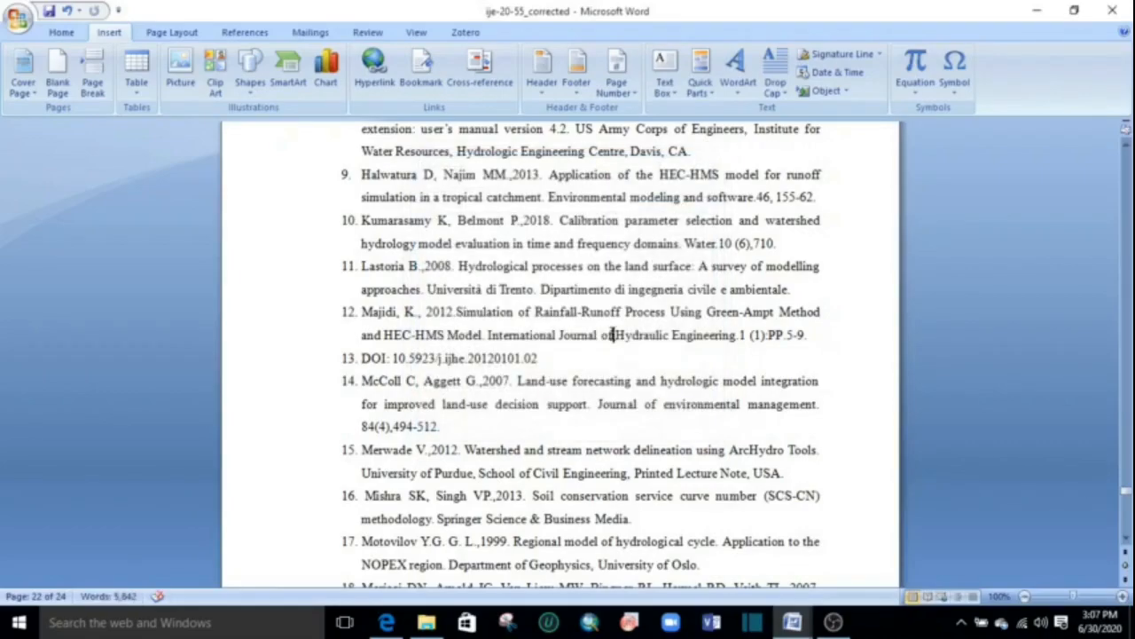
Correct the year of the first citation in the Introduction's opening paragraph to 2007.
{"action": "scroll", "coordinate": [613, 351], "scroll_direction": "up", "scroll_amount": 1}
{"action": "left_click_drag", "start_coordinate": [1126, 507], "coordinate": [1127, 169]}
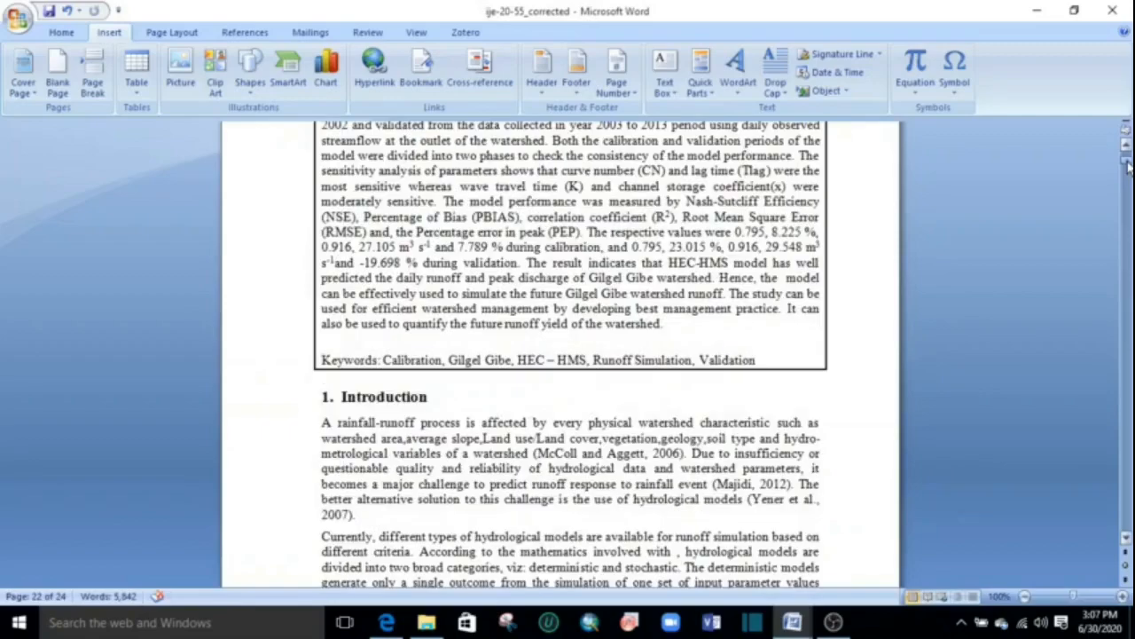
{"action": "scroll", "coordinate": [786, 381], "scroll_direction": "down", "scroll_amount": 3}
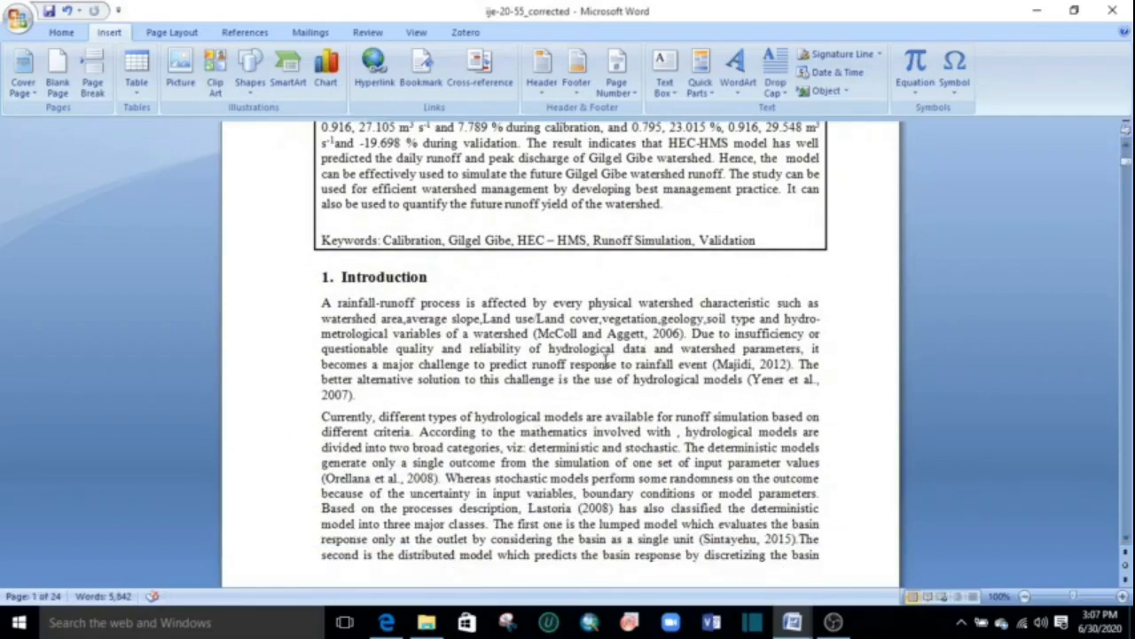
{"action": "left_click", "coordinate": [683, 332]}
{"action": "key", "text": "BackSpace"}
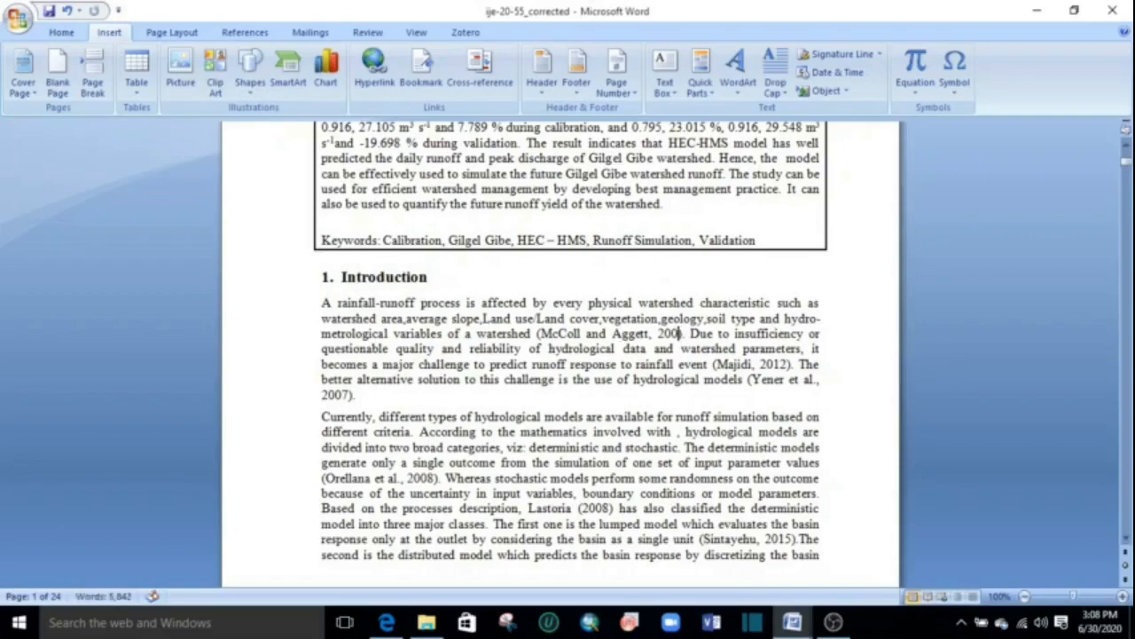
{"action": "type", "text": "7"}
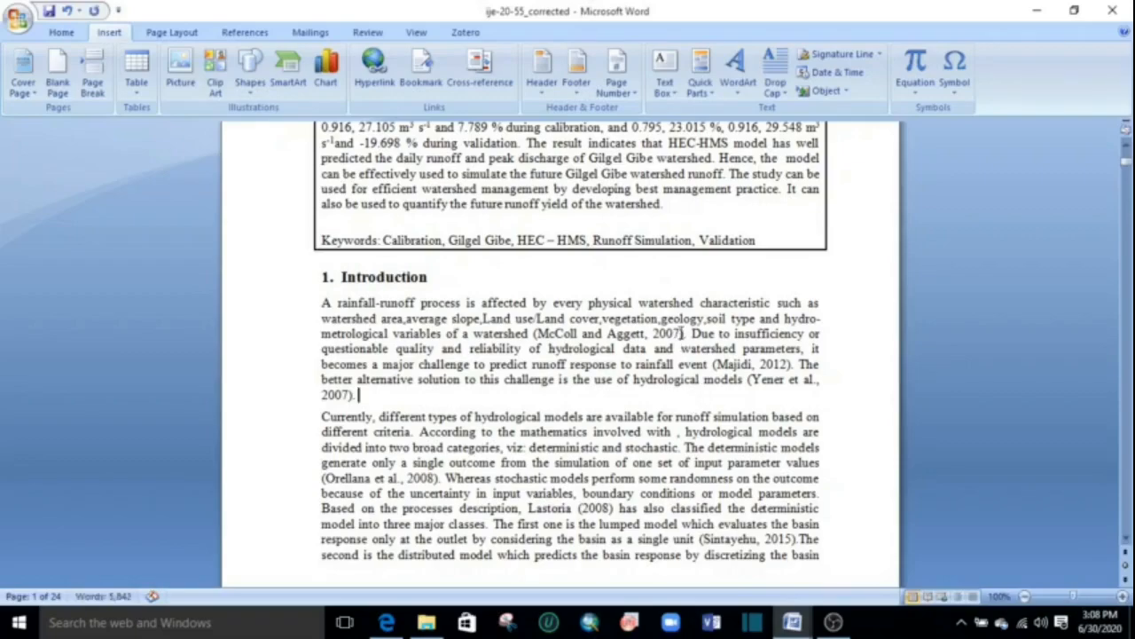
Hyperlink the year 2007 in the Introduction's first citation to the bookmark "Fourteen" in this document.
{"action": "left_click_drag", "start_coordinate": [681, 332], "coordinate": [653, 335]}
{"action": "left_click", "coordinate": [374, 71]}
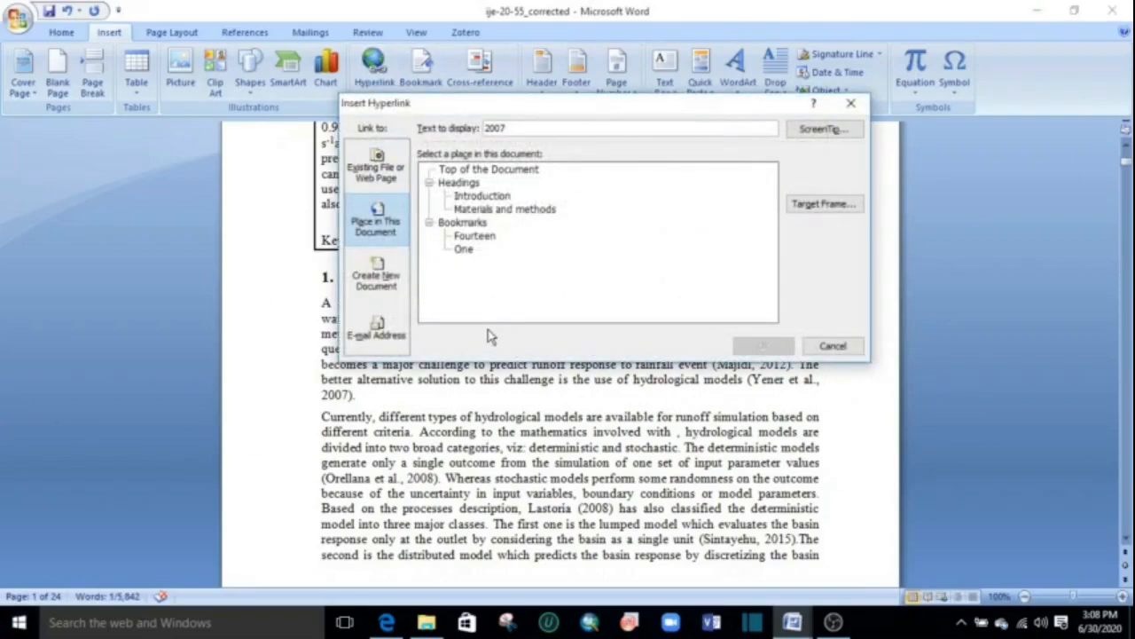
{"action": "left_click", "coordinate": [485, 237]}
{"action": "left_click", "coordinate": [738, 346]}
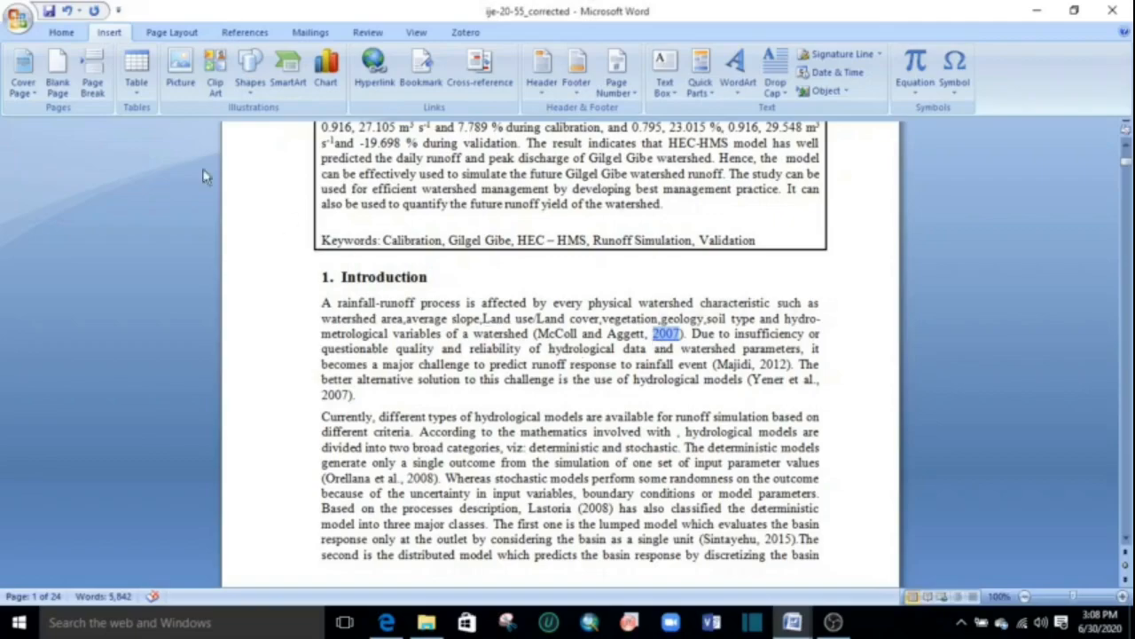
Remove the underline from the linked year 2007 in the first citation and follow its link to test the jump.
{"action": "left_click", "coordinate": [62, 34]}
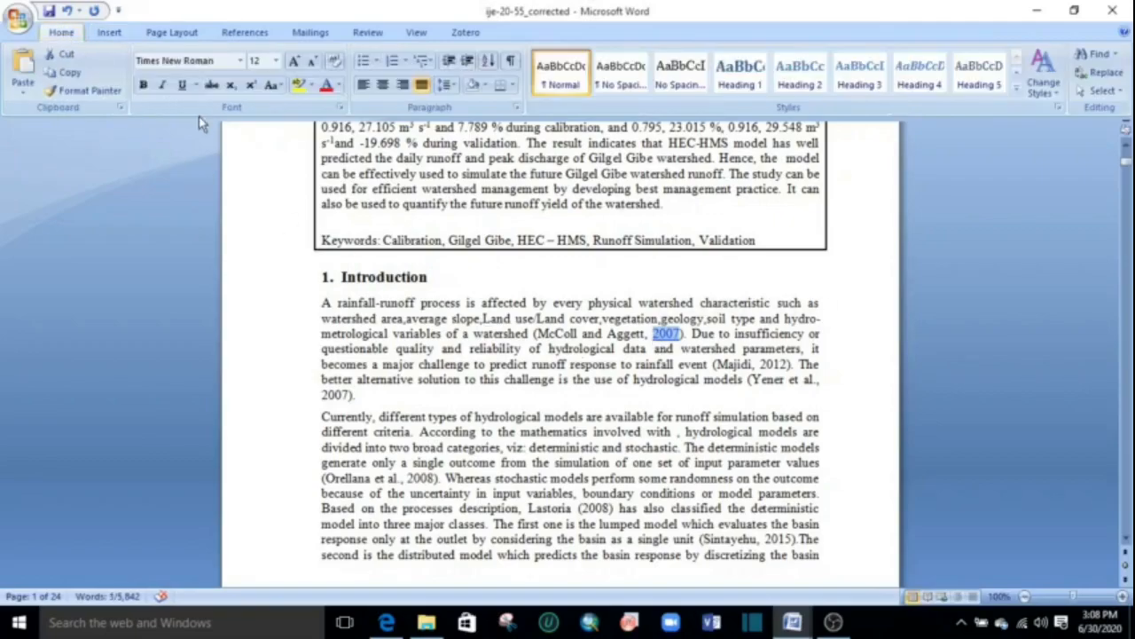
{"action": "left_click", "coordinate": [184, 87]}
{"action": "left_click", "coordinate": [585, 388]}
{"action": "left_click", "coordinate": [674, 337]}
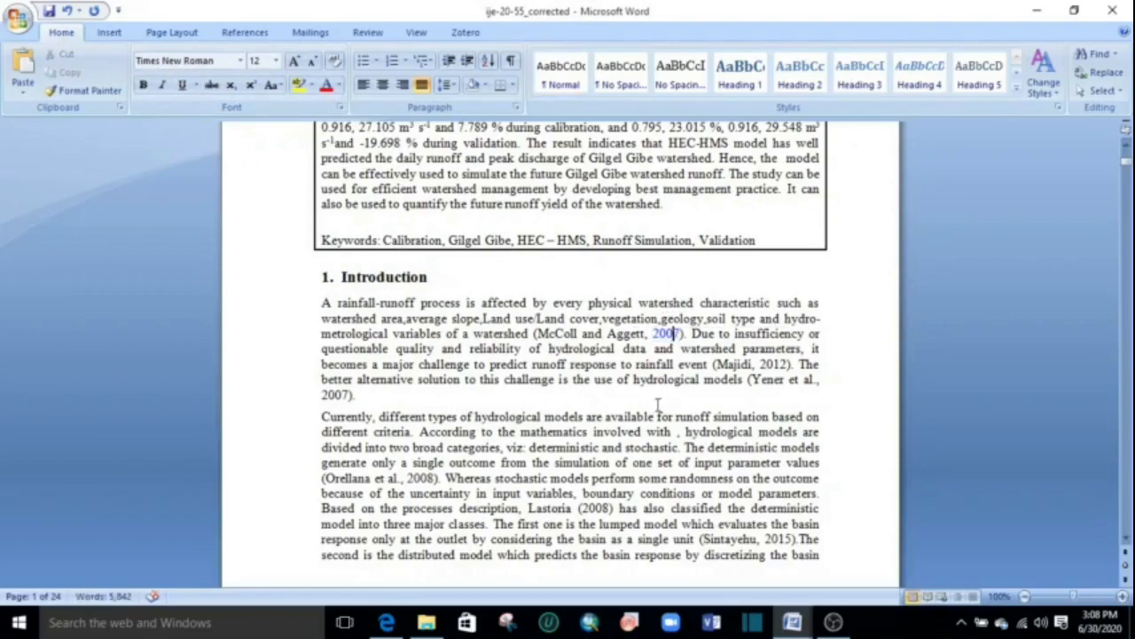
{"action": "left_click", "coordinate": [673, 333], "text": "ctrl"}
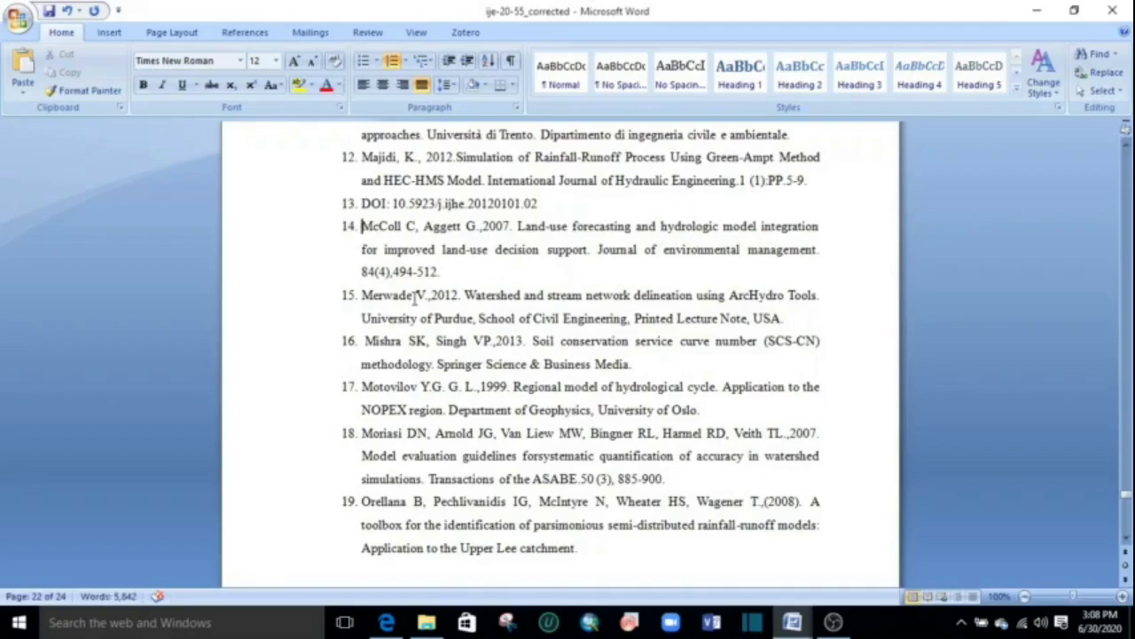
Look through the article from the Figure 13 scatter plots and the Conclusions down to the numbered reference list.
{"action": "scroll", "coordinate": [486, 327], "scroll_direction": "up", "scroll_amount": 20}
{"action": "scroll", "coordinate": [483, 348], "scroll_direction": "up", "scroll_amount": 20}
{"action": "scroll", "coordinate": [522, 332], "scroll_direction": "up", "scroll_amount": 4}
{"action": "scroll", "coordinate": [540, 368], "scroll_direction": "down", "scroll_amount": 7}
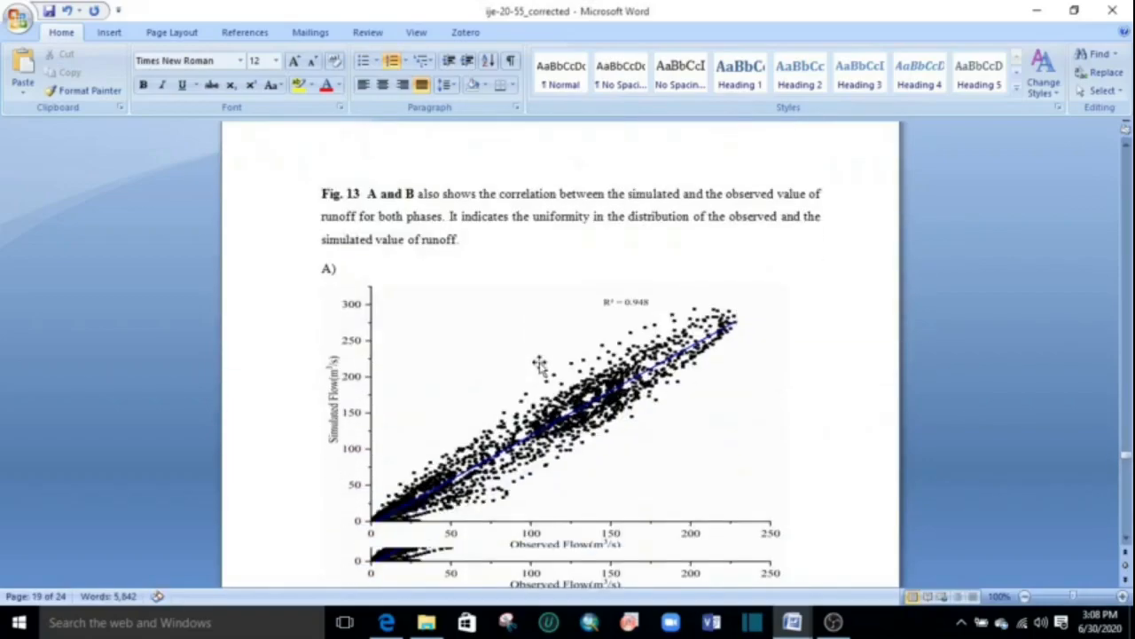
{"action": "scroll", "coordinate": [540, 365], "scroll_direction": "down", "scroll_amount": 5}
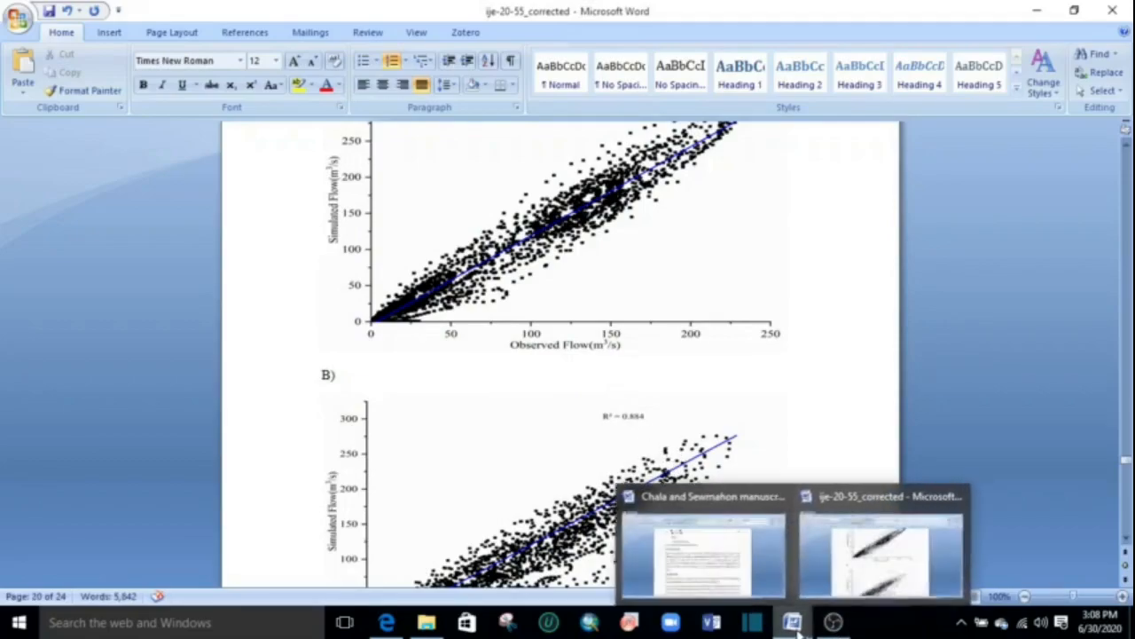
{"action": "scroll", "coordinate": [502, 404], "scroll_direction": "down", "scroll_amount": 15}
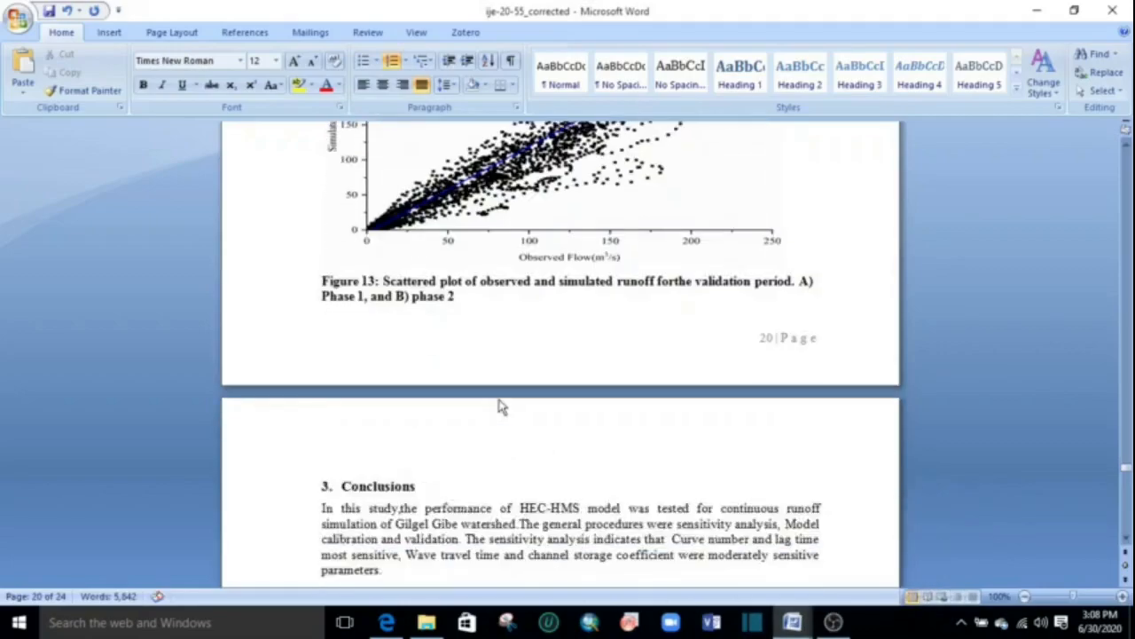
{"action": "scroll", "coordinate": [503, 399], "scroll_direction": "down", "scroll_amount": 4}
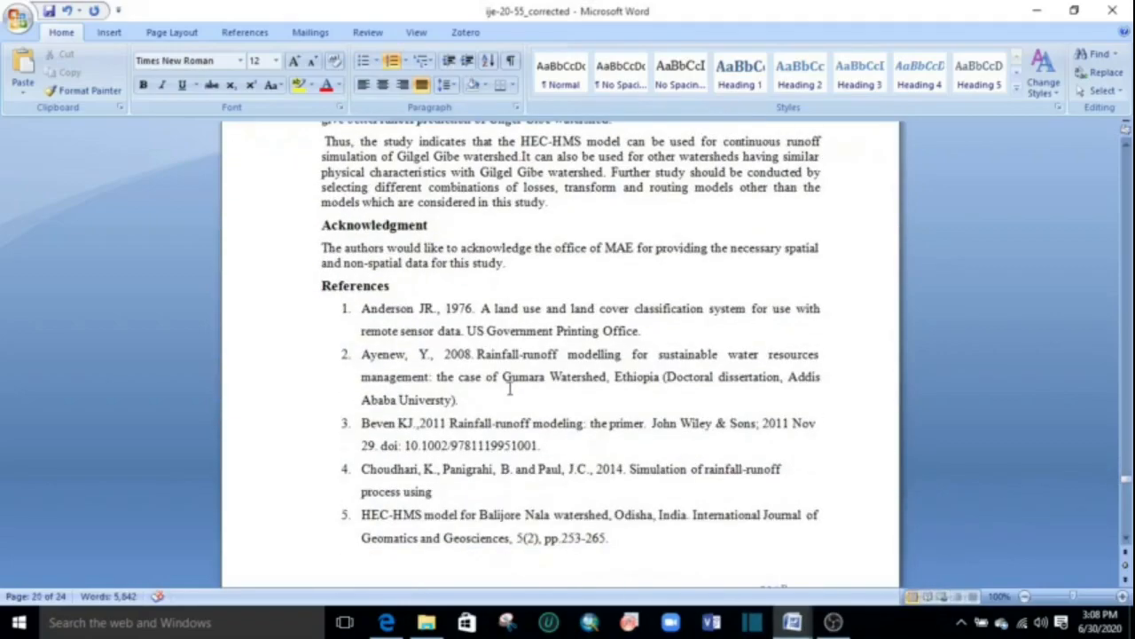
{"action": "scroll", "coordinate": [524, 391], "scroll_direction": "down", "scroll_amount": 20}
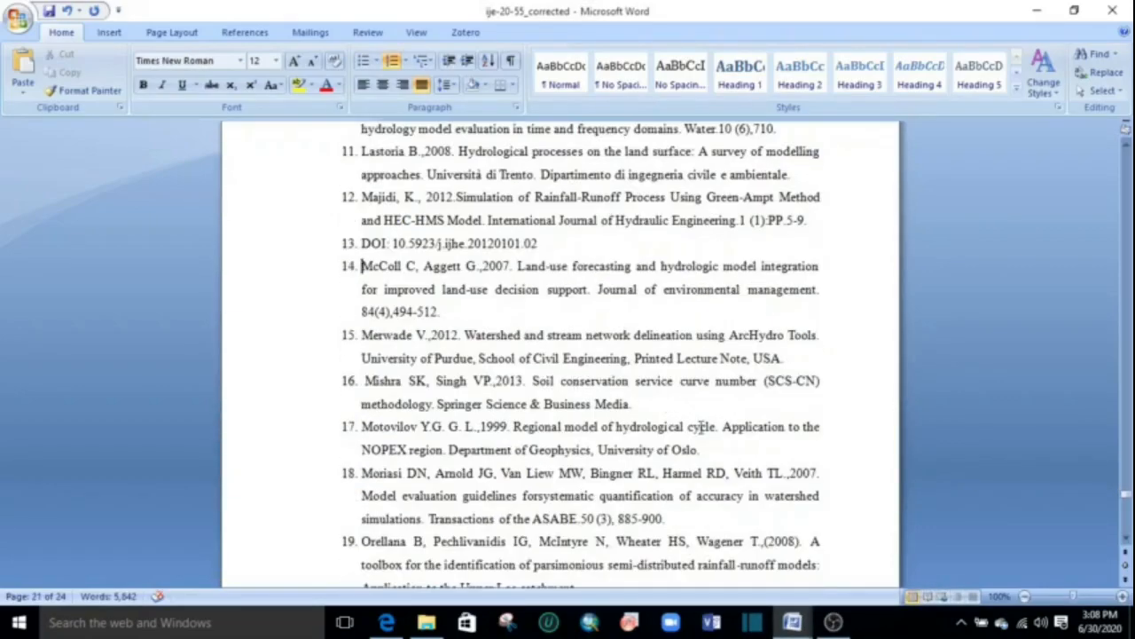